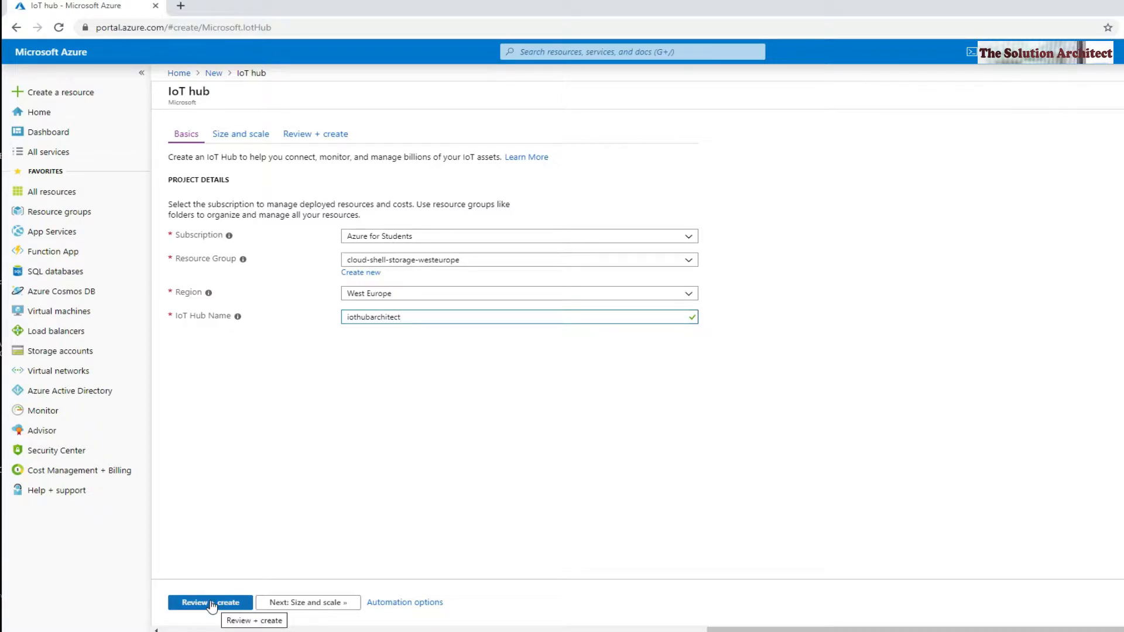
Step: Set the new IoT hub's pricing and scale tier to F1: Free tier
{"action": "left_click", "coordinate": [317, 609]}
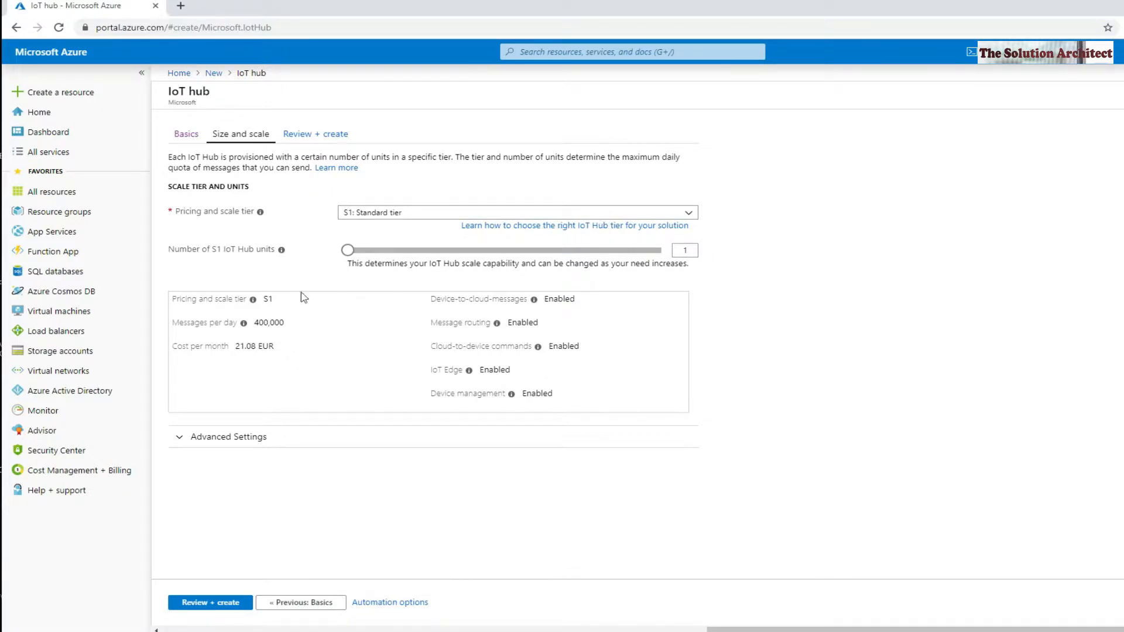
{"action": "left_click", "coordinate": [645, 213]}
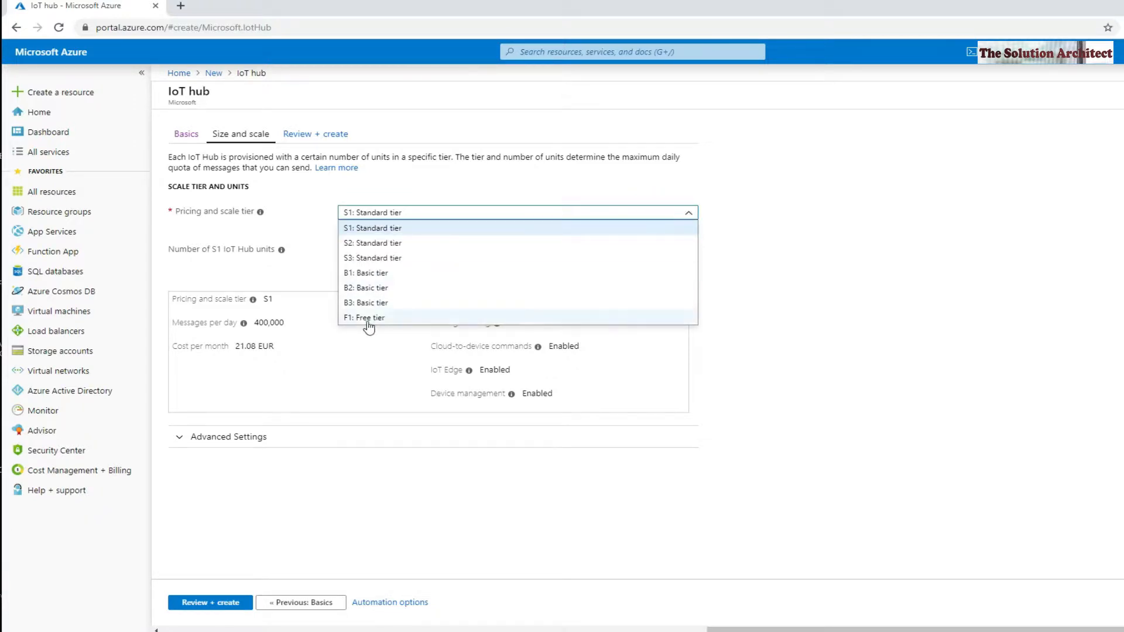
{"action": "left_click", "coordinate": [380, 273]}
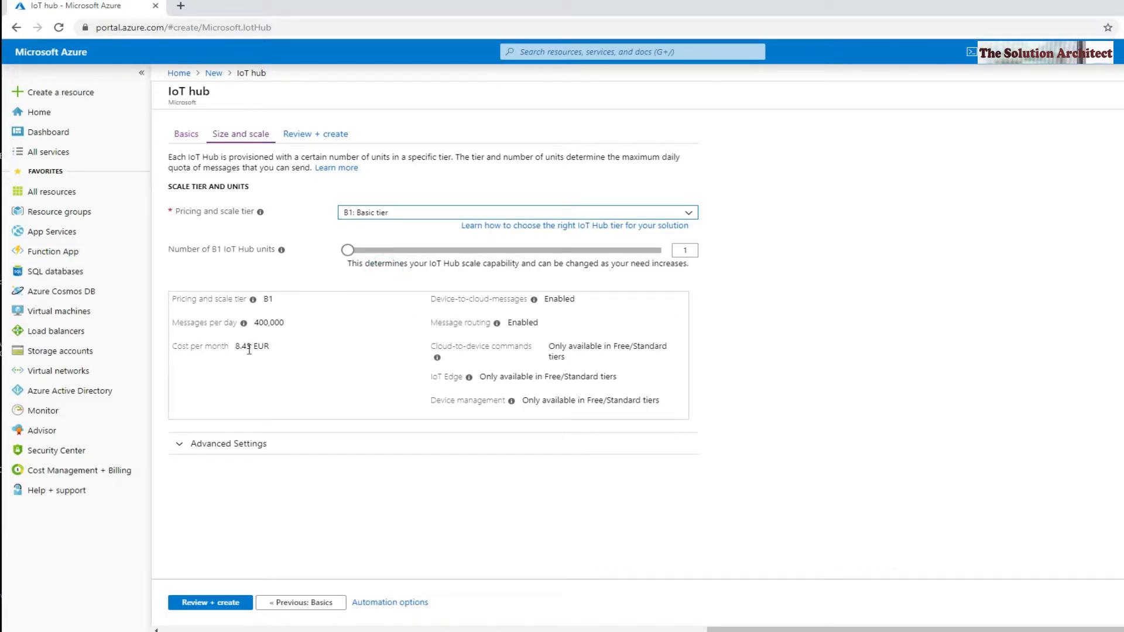
{"action": "left_click", "coordinate": [580, 217]}
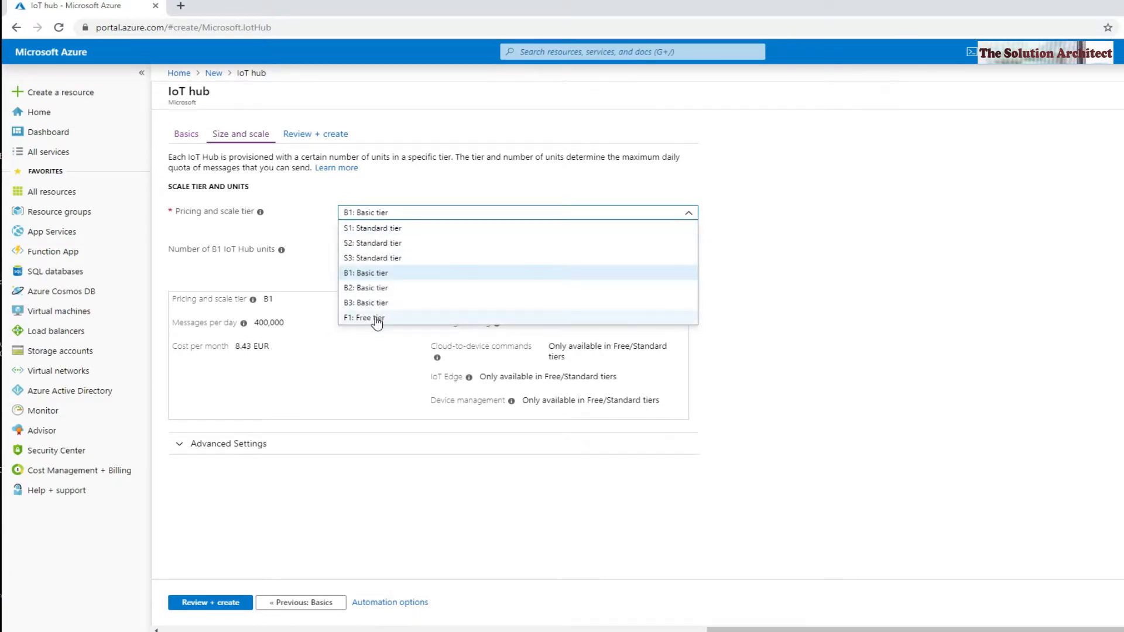
{"action": "left_click", "coordinate": [376, 319]}
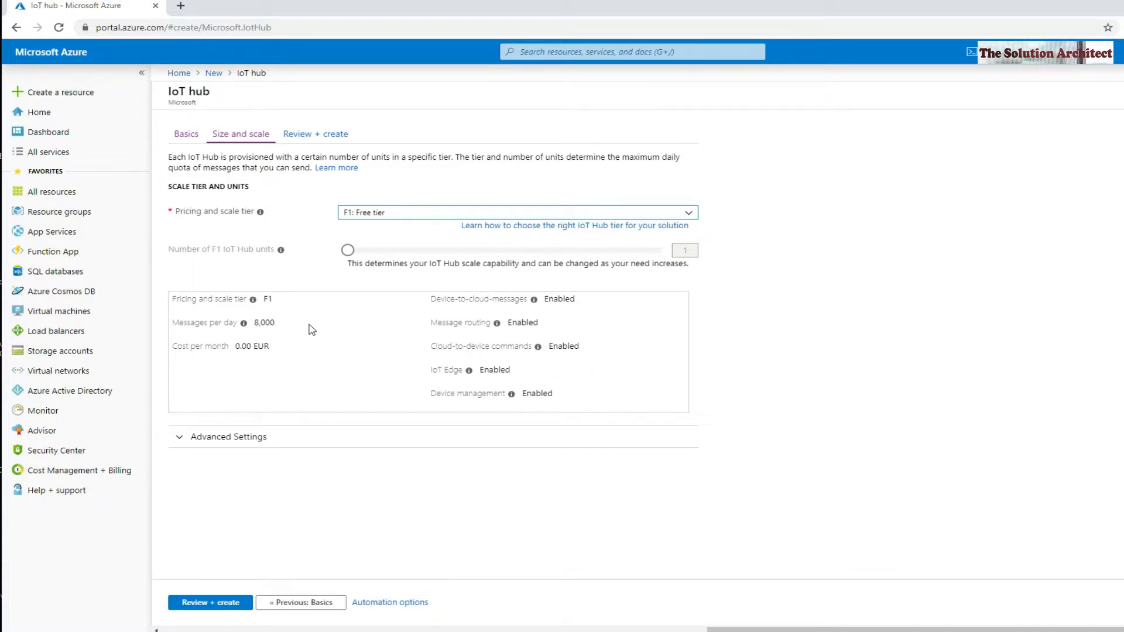
Step: Review and create the iothubarchitect IoT hub, and open the resource once it is deployed
{"action": "left_click", "coordinate": [218, 607]}
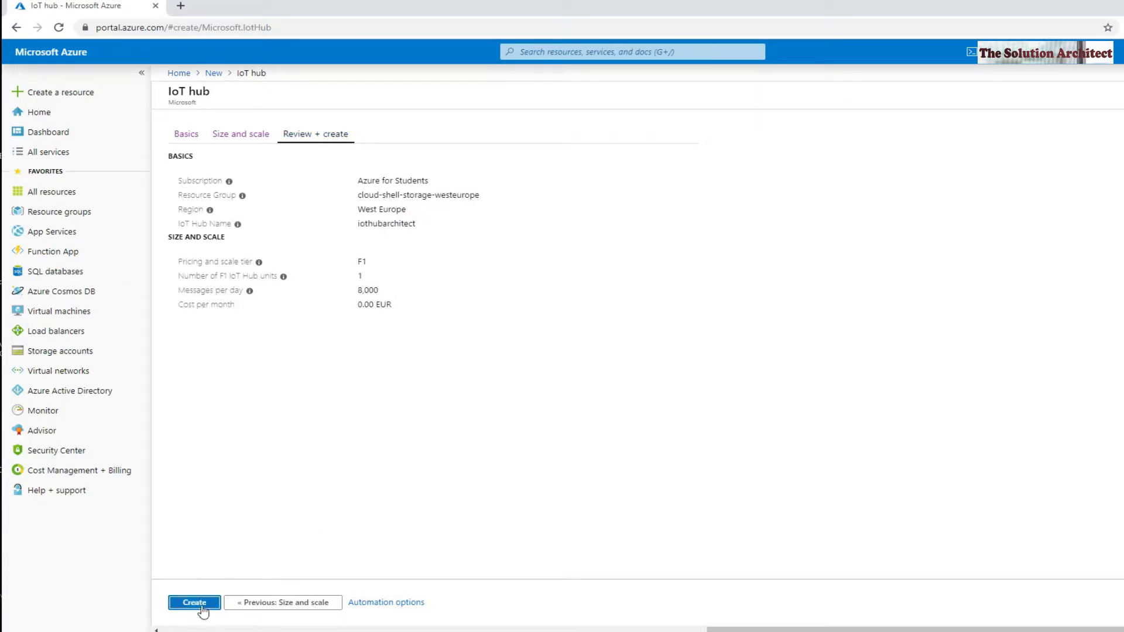
{"action": "left_click", "coordinate": [199, 604]}
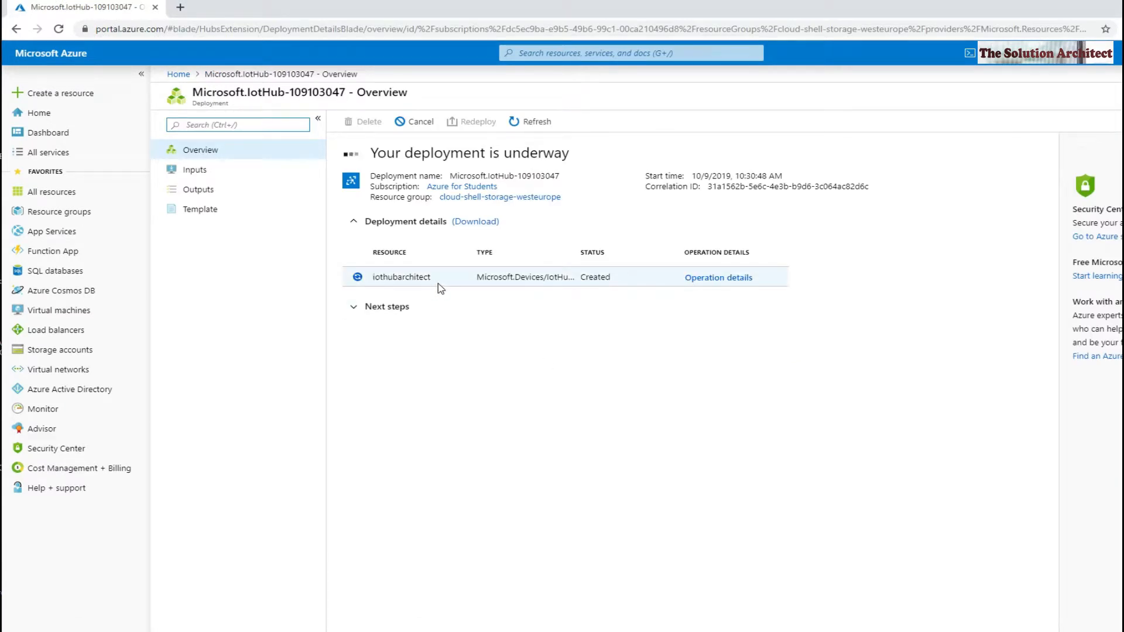
{"action": "left_click", "coordinate": [1027, 58]}
{"action": "left_click", "coordinate": [1026, 60]}
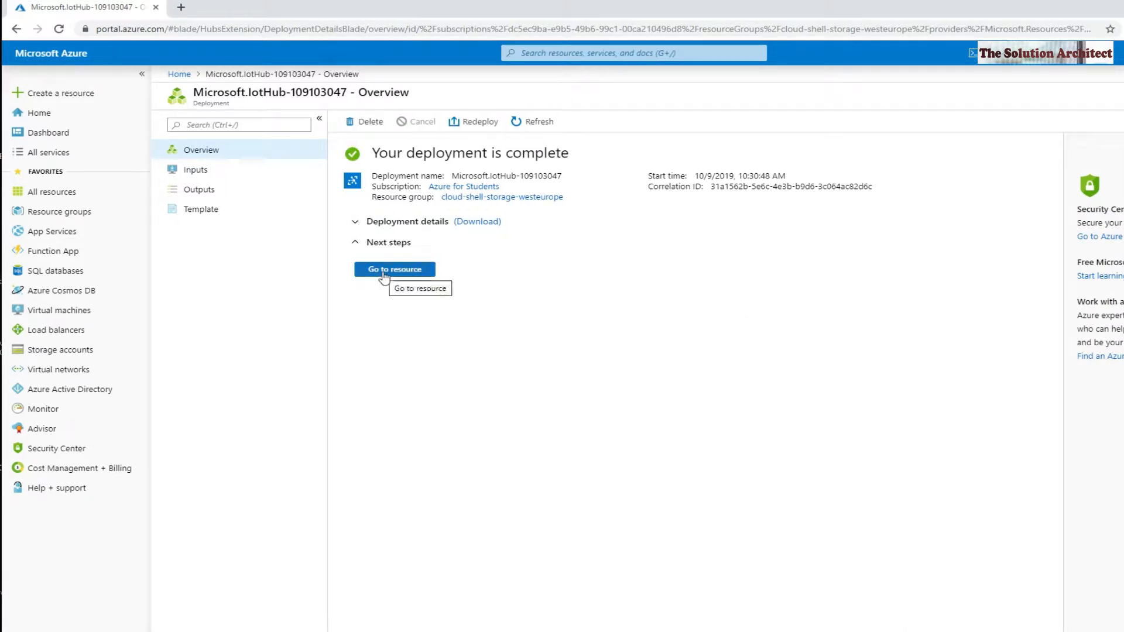
{"action": "left_click", "coordinate": [404, 270]}
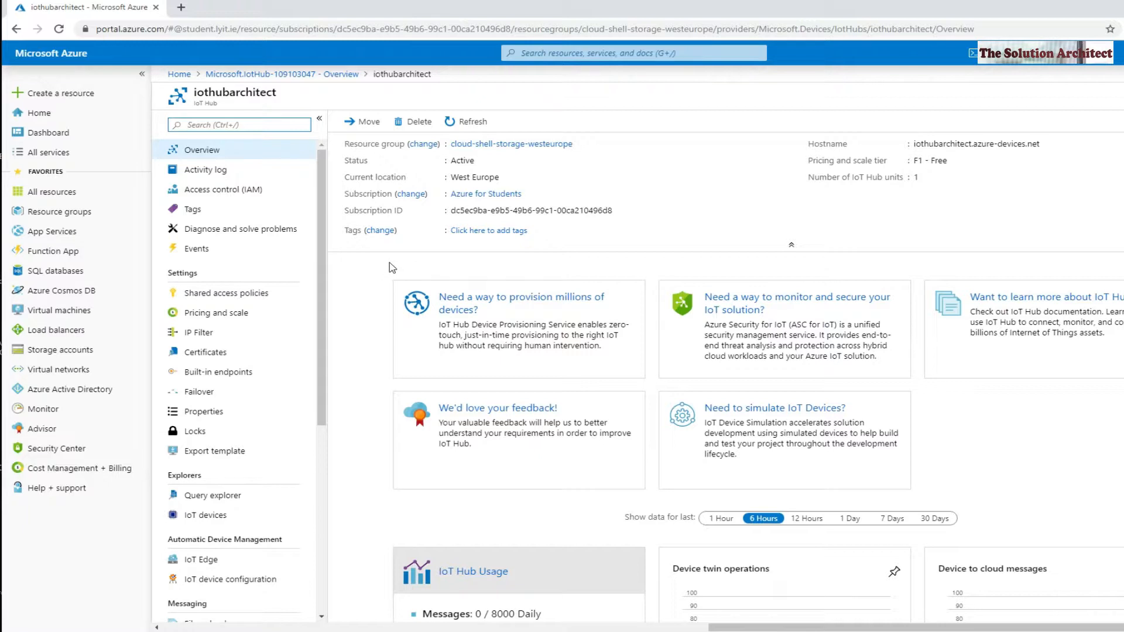
Step: Examine the hub's iothubowner shared access policy and its IoT devices and IoT Edge pages
{"action": "left_click", "coordinate": [219, 298]}
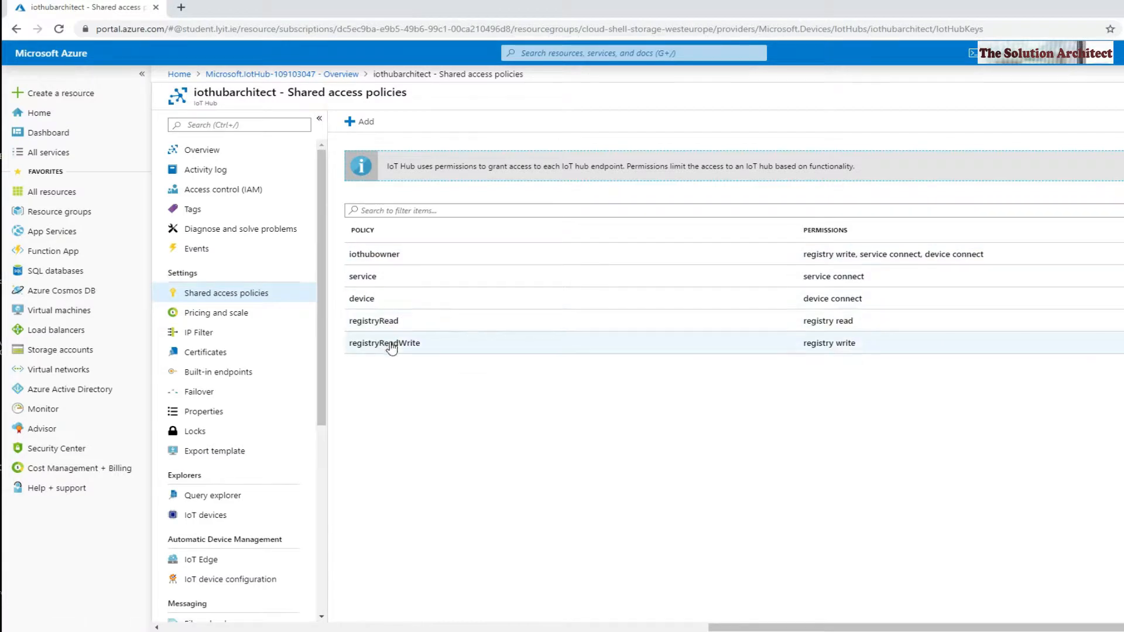
{"action": "left_click", "coordinate": [392, 260]}
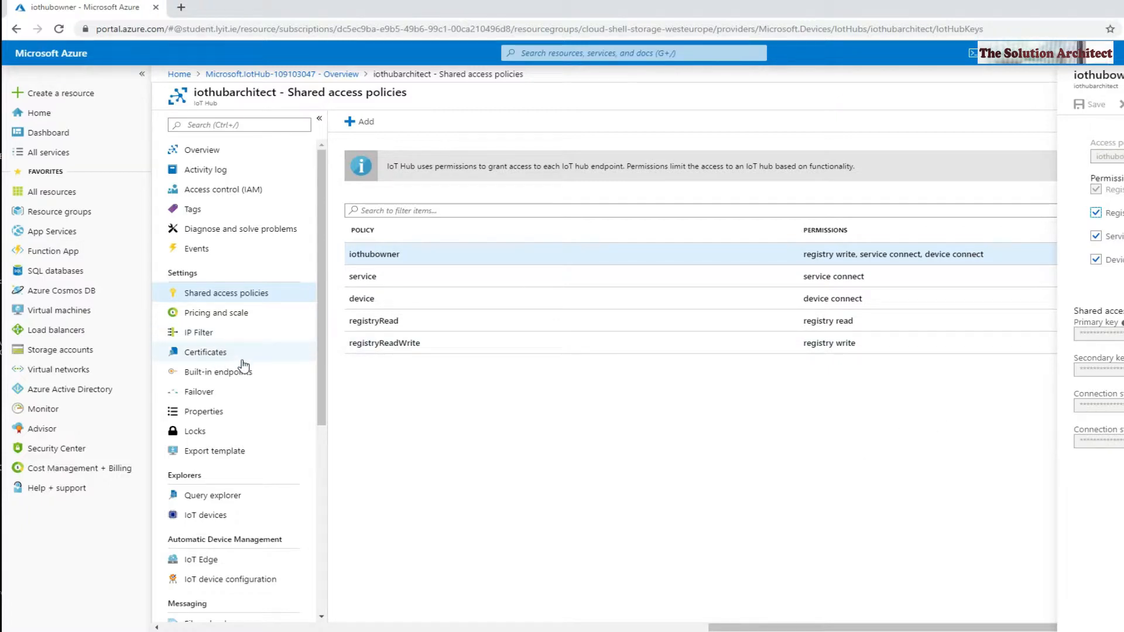
{"action": "scroll", "coordinate": [237, 457], "scroll_direction": "down", "scroll_amount": 2}
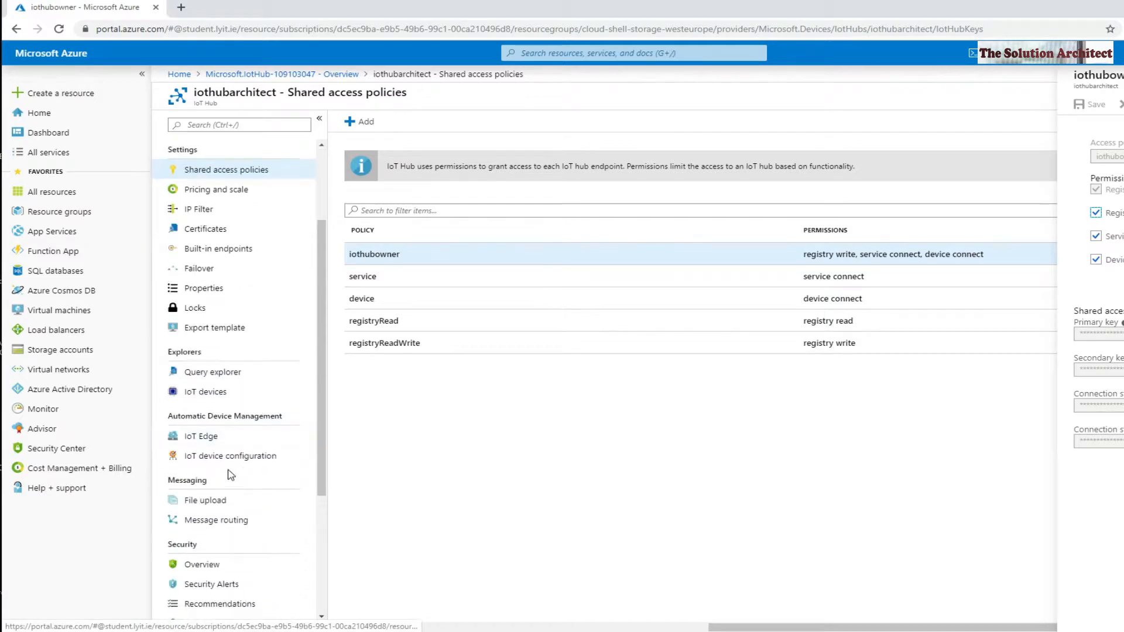
{"action": "left_click", "coordinate": [205, 395]}
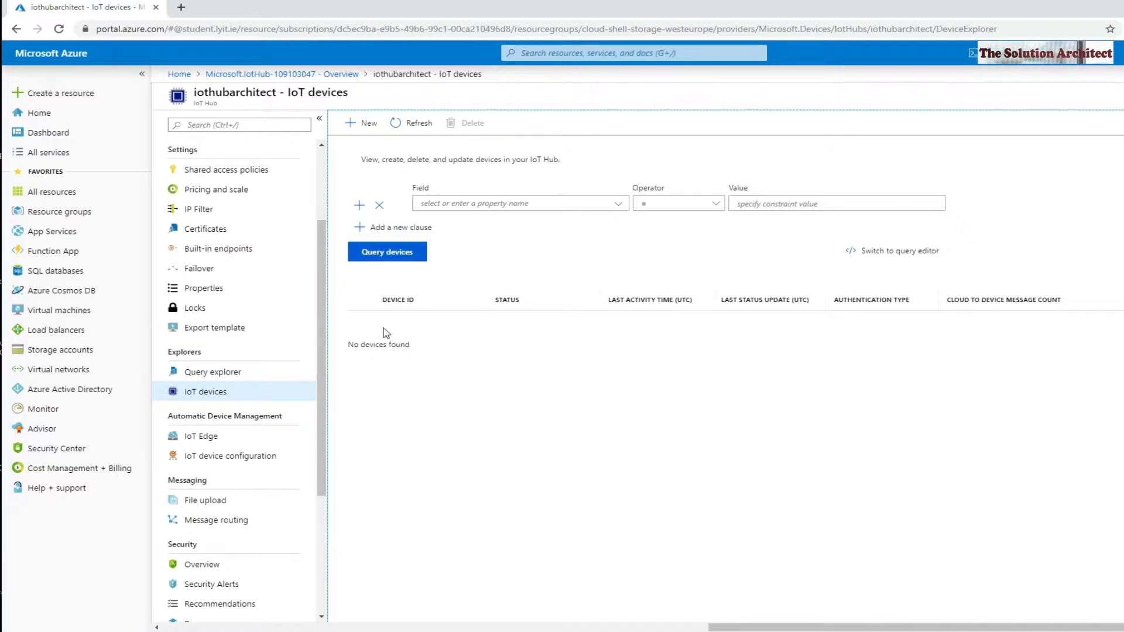
{"action": "scroll", "coordinate": [220, 427], "scroll_direction": "down", "scroll_amount": 3}
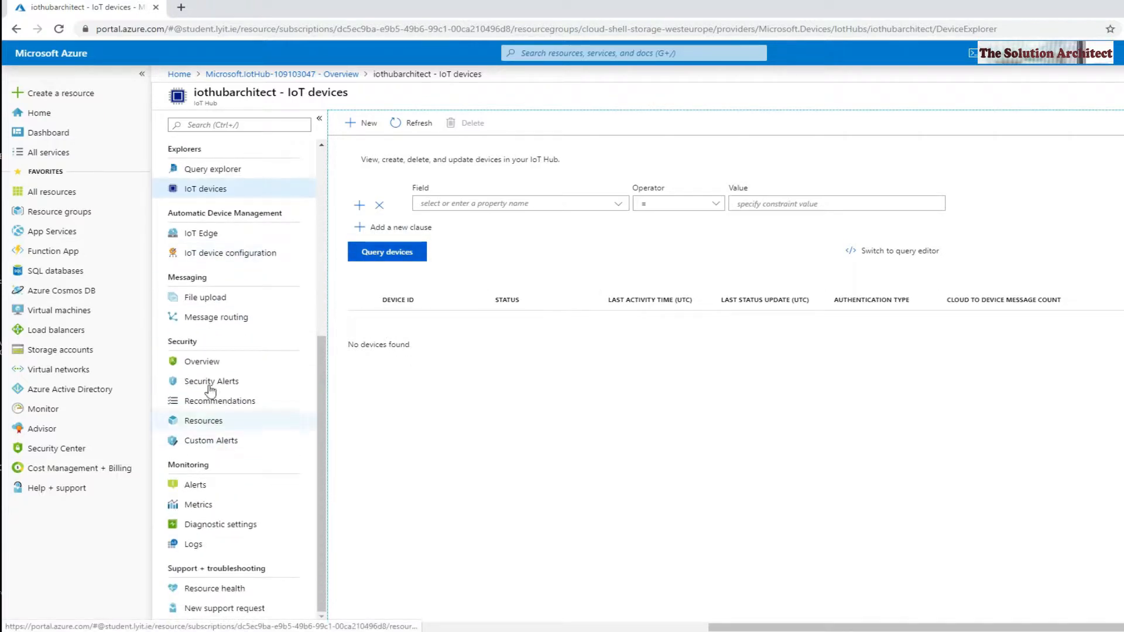
{"action": "left_click", "coordinate": [222, 236]}
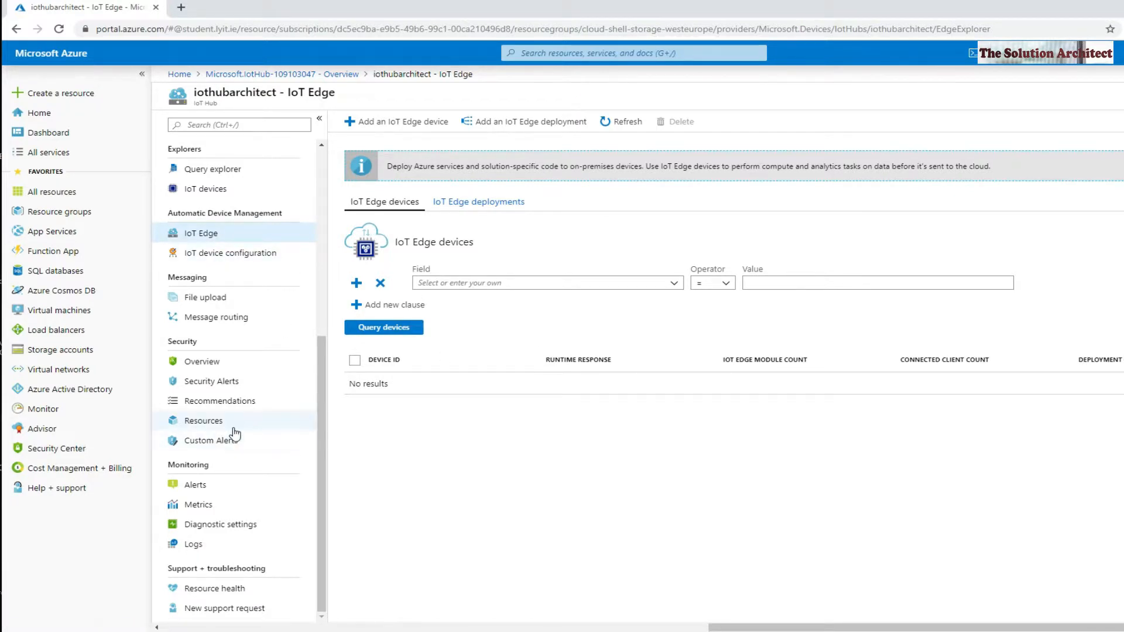
{"action": "scroll", "coordinate": [234, 434], "scroll_direction": "up", "scroll_amount": 5}
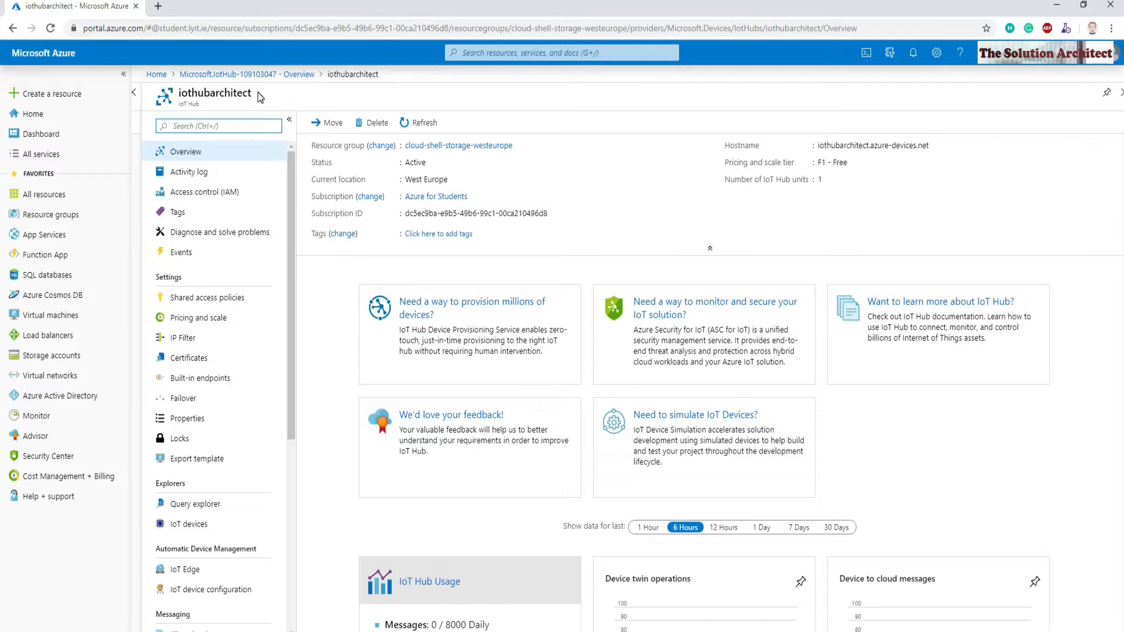
Step: Register a device with the ID iotdevkitstarterkit in the hub and copy its primary connection string
{"action": "left_click", "coordinate": [200, 525]}
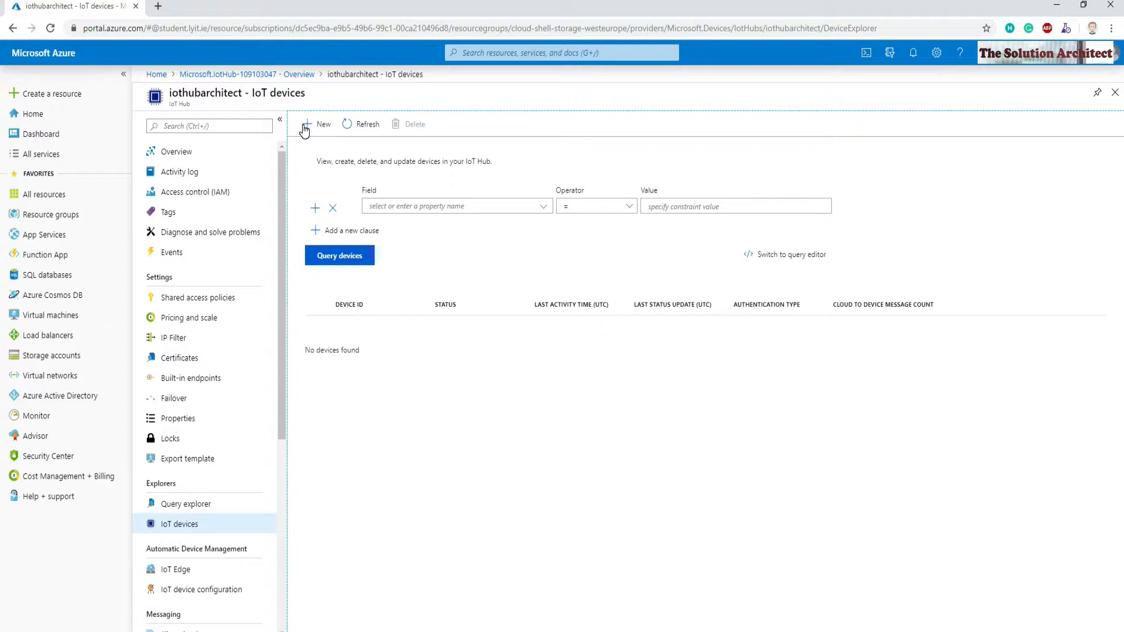
{"action": "left_click", "coordinate": [318, 125]}
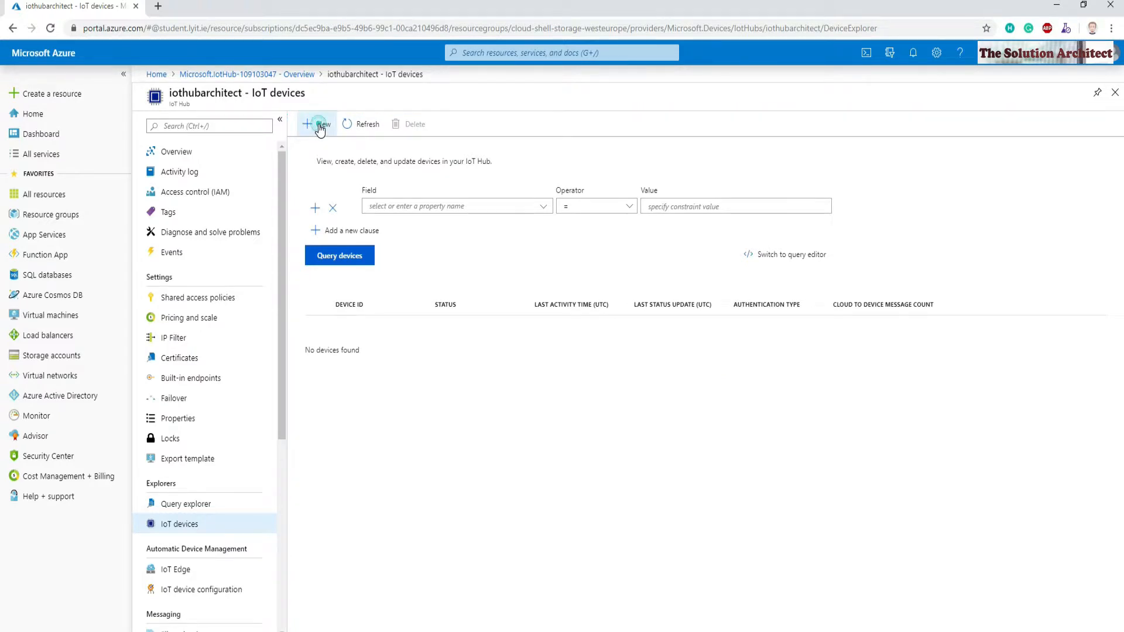
{"action": "left_click", "coordinate": [209, 201]}
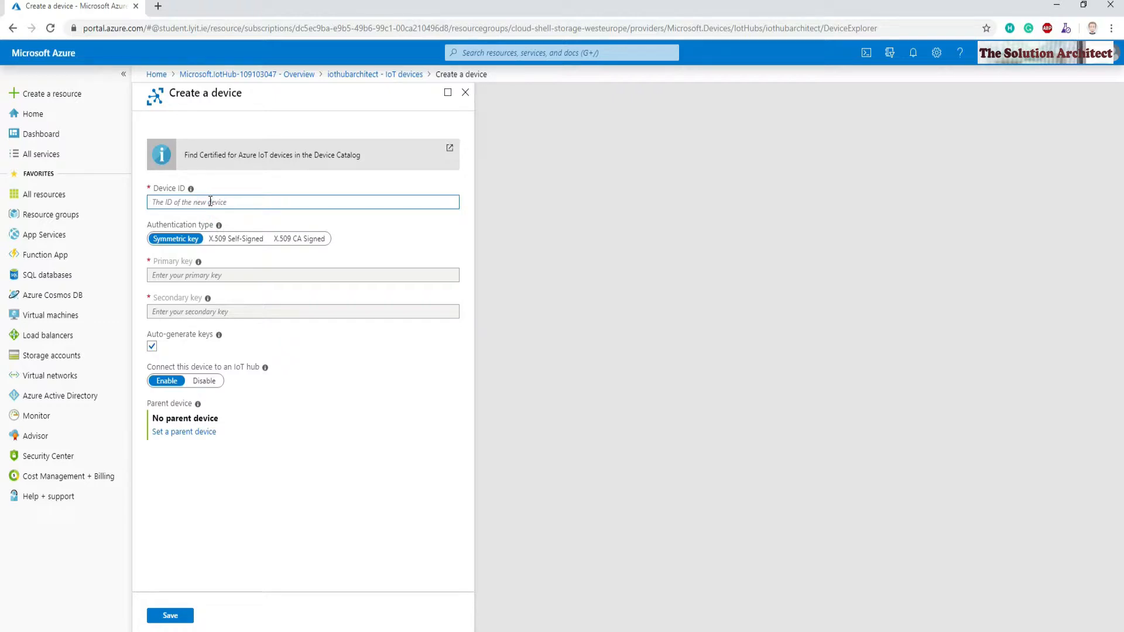
{"action": "type", "text": "iotdevkitstarterkit"}
{"action": "left_click", "coordinate": [171, 616]}
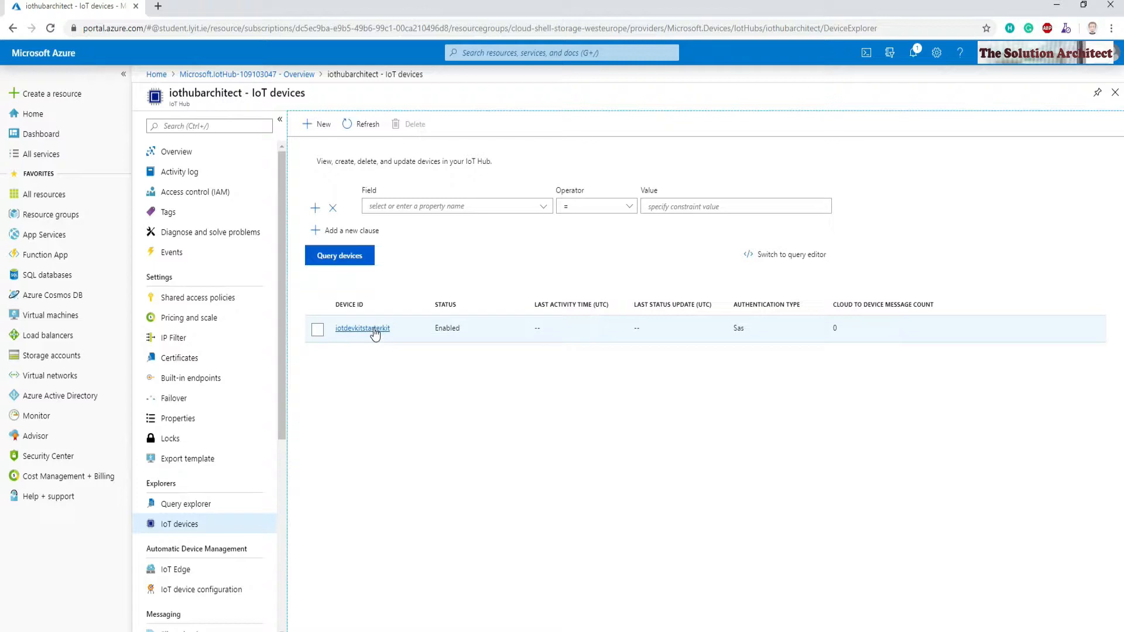
{"action": "left_click", "coordinate": [375, 330]}
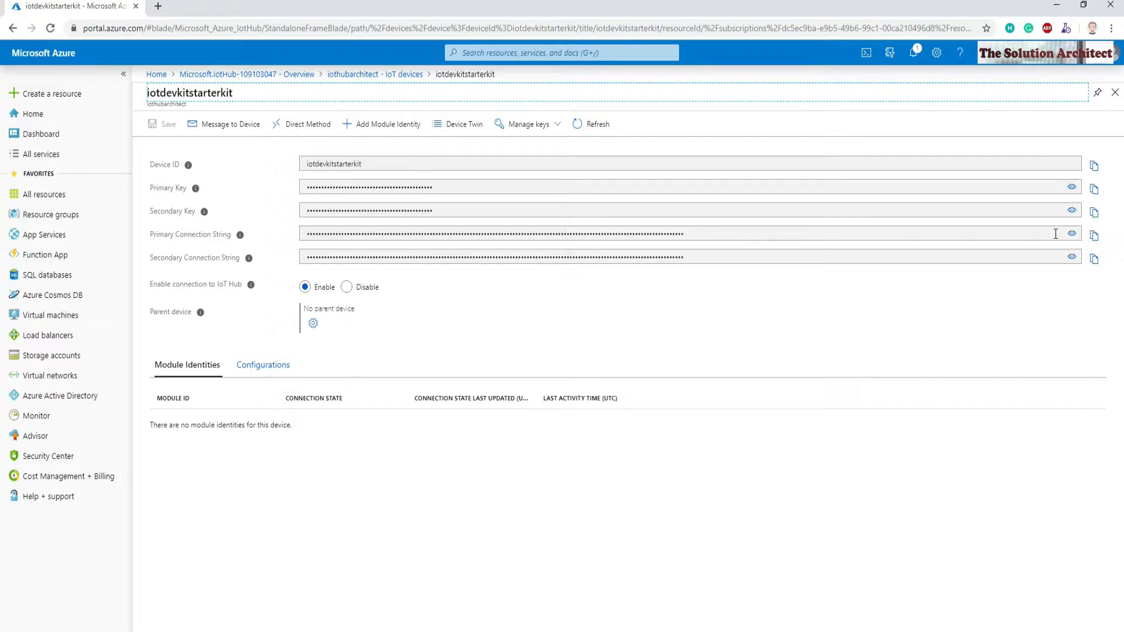
{"action": "left_click", "coordinate": [1094, 237]}
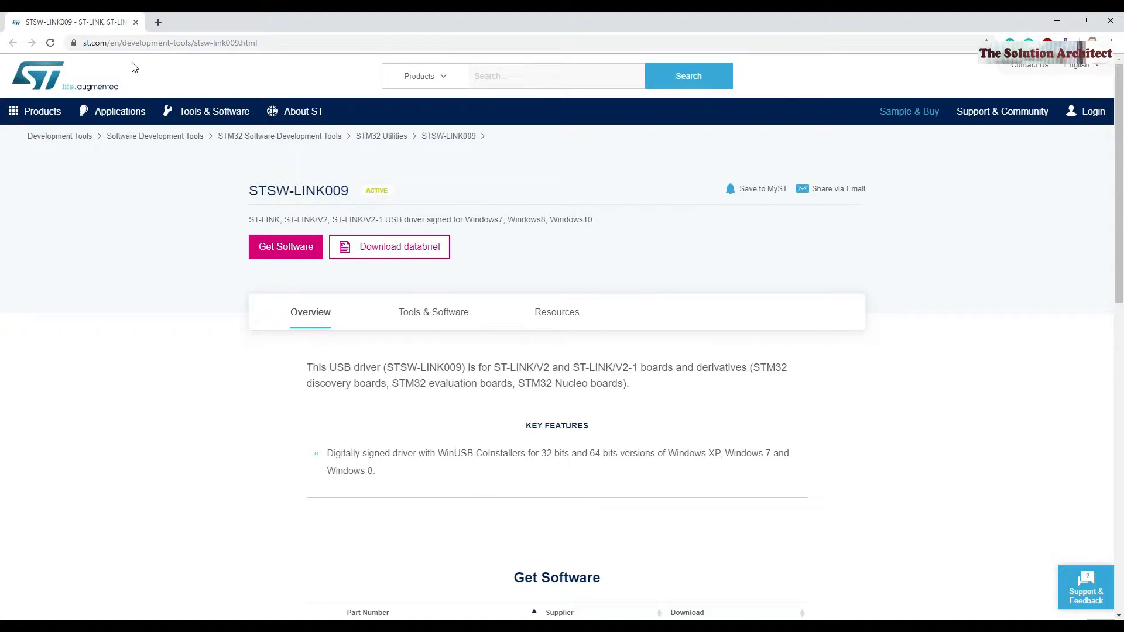
Step: Request the STSW-LINK009 USB driver from the ST page, accept its license agreement, and dismiss the contact details form
{"action": "left_click_drag", "start_coordinate": [300, 42], "coordinate": [73, 43]}
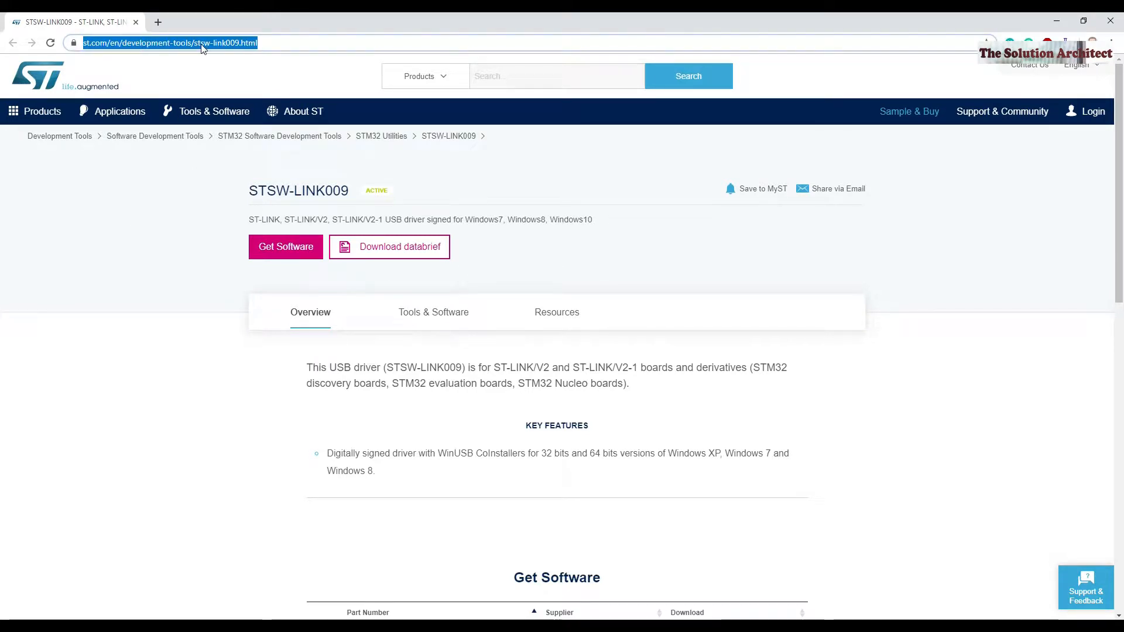
{"action": "left_click", "coordinate": [296, 253]}
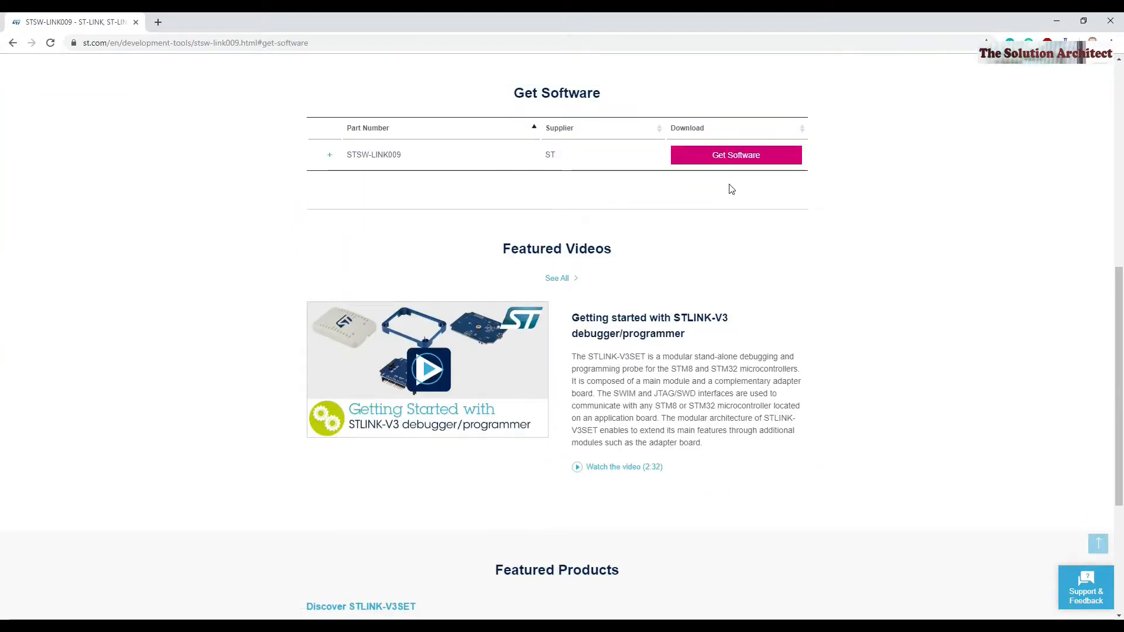
{"action": "left_click", "coordinate": [731, 155]}
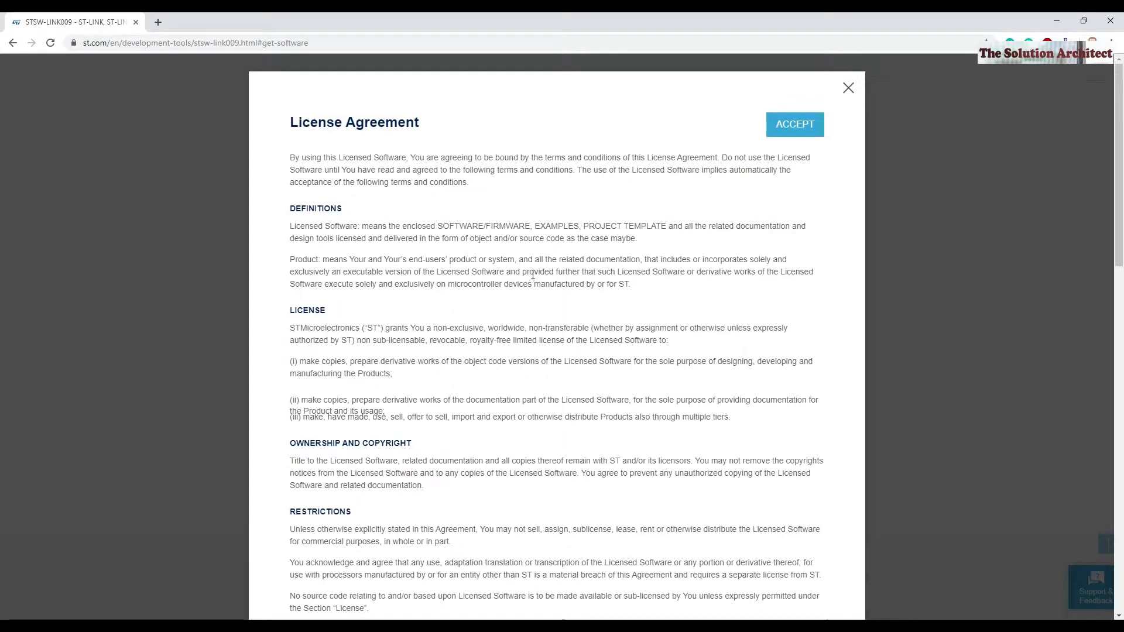
{"action": "scroll", "coordinate": [785, 268], "scroll_direction": "down", "scroll_amount": 15}
{"action": "scroll", "coordinate": [750, 309], "scroll_direction": "up", "scroll_amount": 15}
{"action": "left_click", "coordinate": [797, 126]}
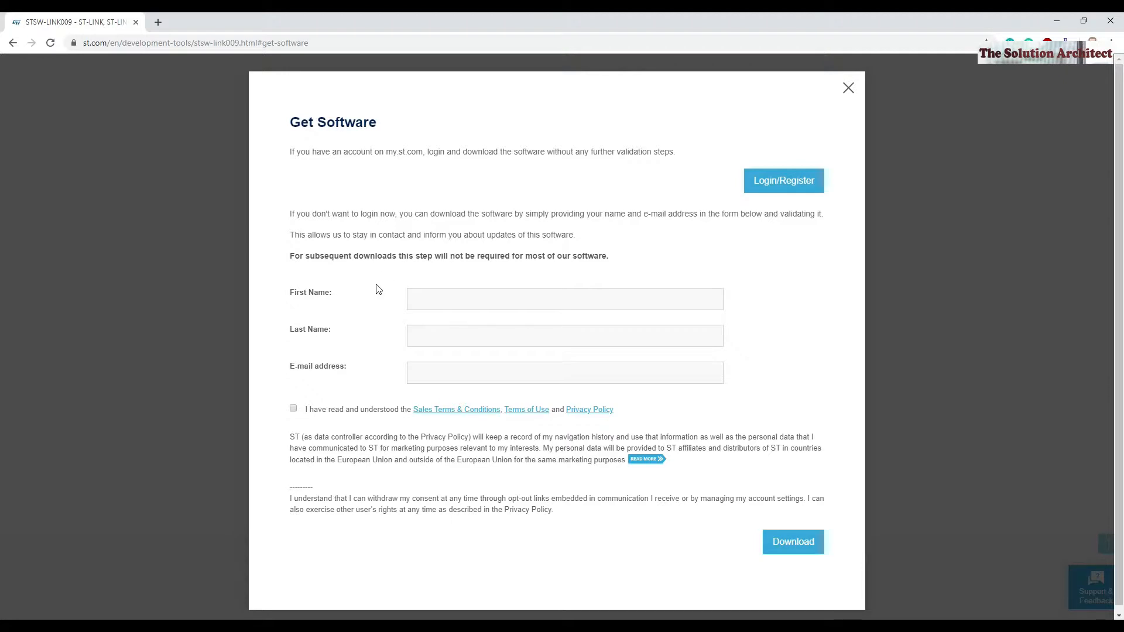
{"action": "left_click", "coordinate": [848, 89]}
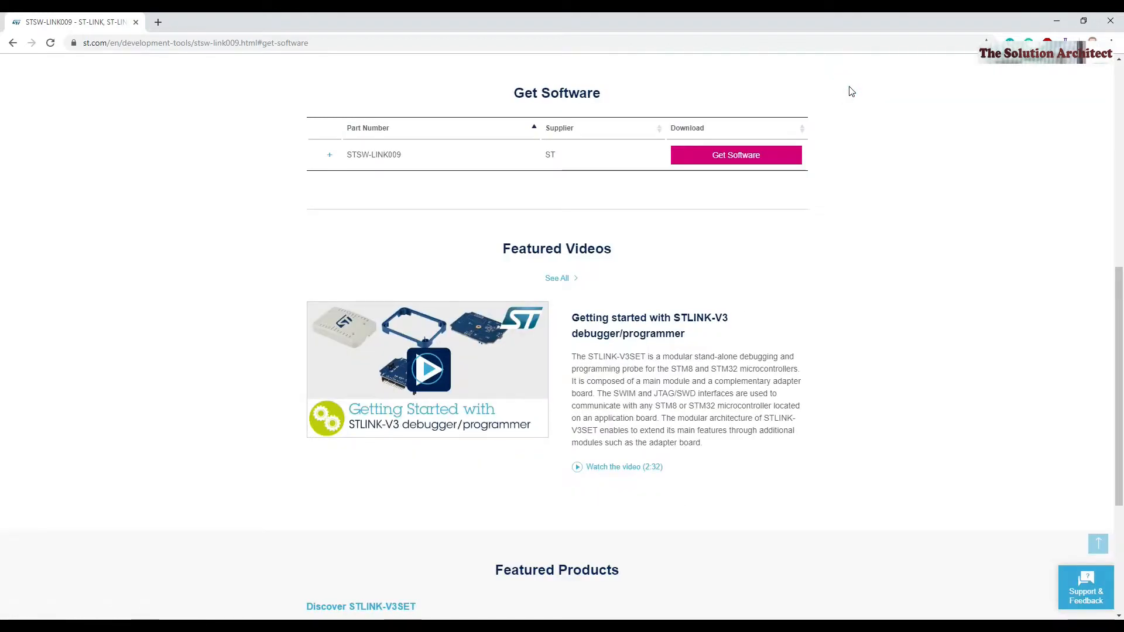
Step: Switch to Visual Studio Code and examine the installed Arduino, Azure IoT Tools, Azure IoT Hub Toolkit and Azure IoT Device Workbench extensions
{"action": "left_click", "coordinate": [409, 625]}
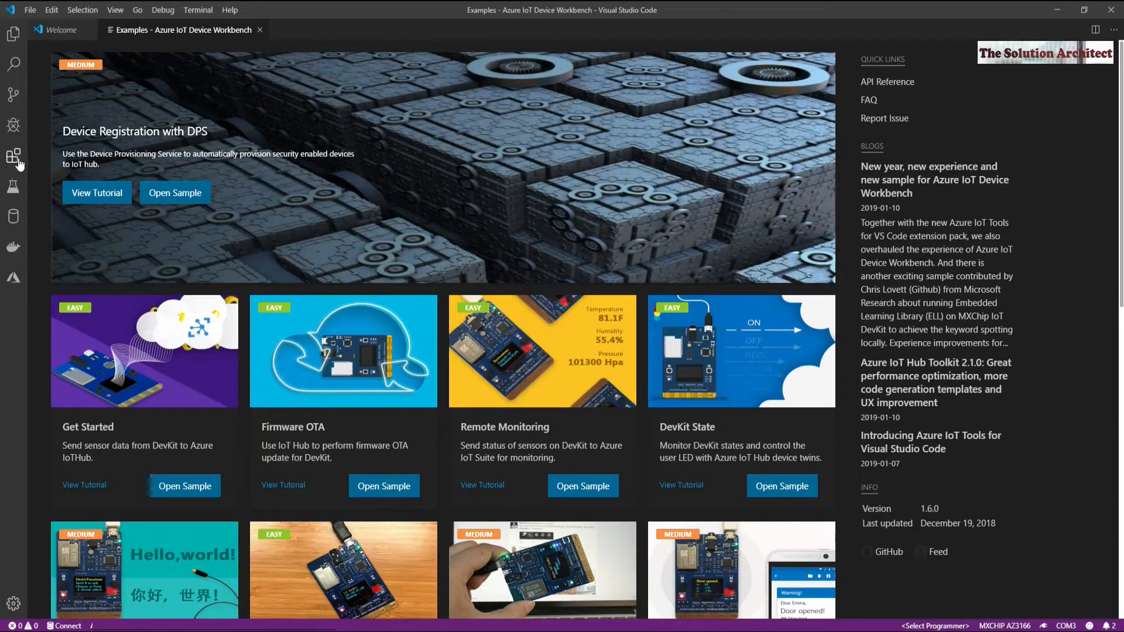
{"action": "left_click", "coordinate": [15, 158]}
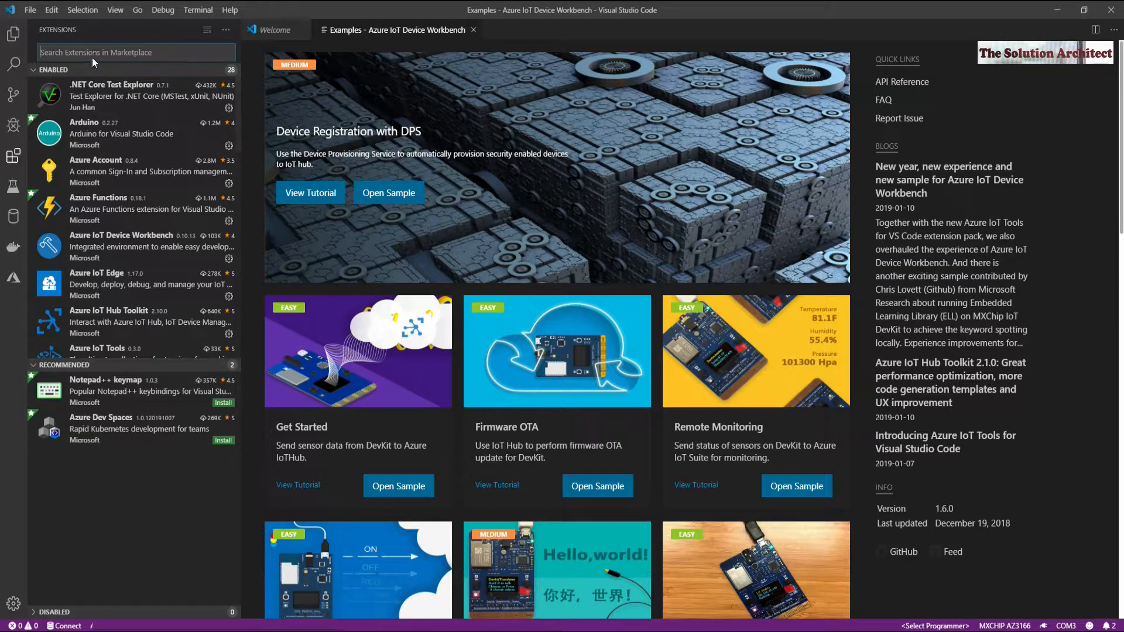
{"action": "left_click", "coordinate": [100, 143]}
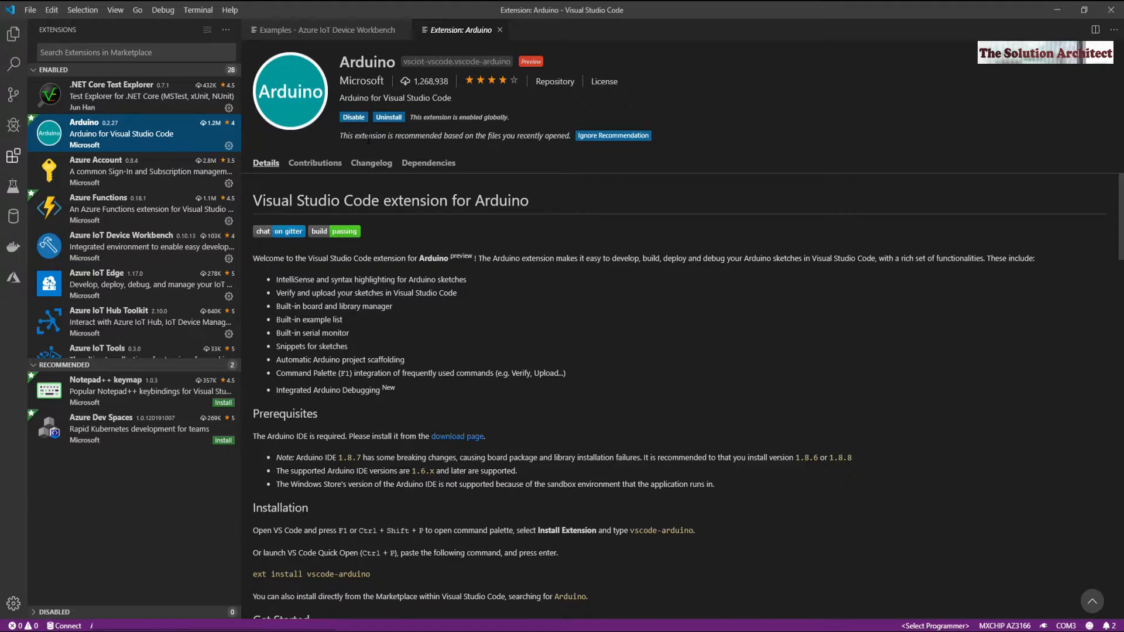
{"action": "scroll", "coordinate": [120, 158], "scroll_direction": "down", "scroll_amount": 1}
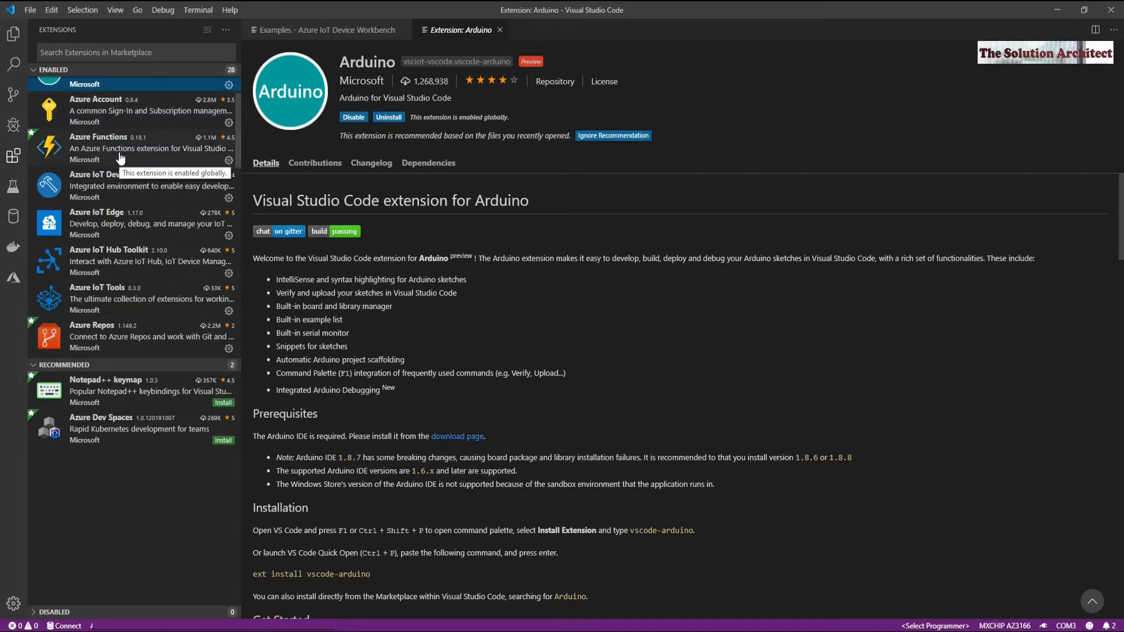
{"action": "left_click", "coordinate": [121, 300]}
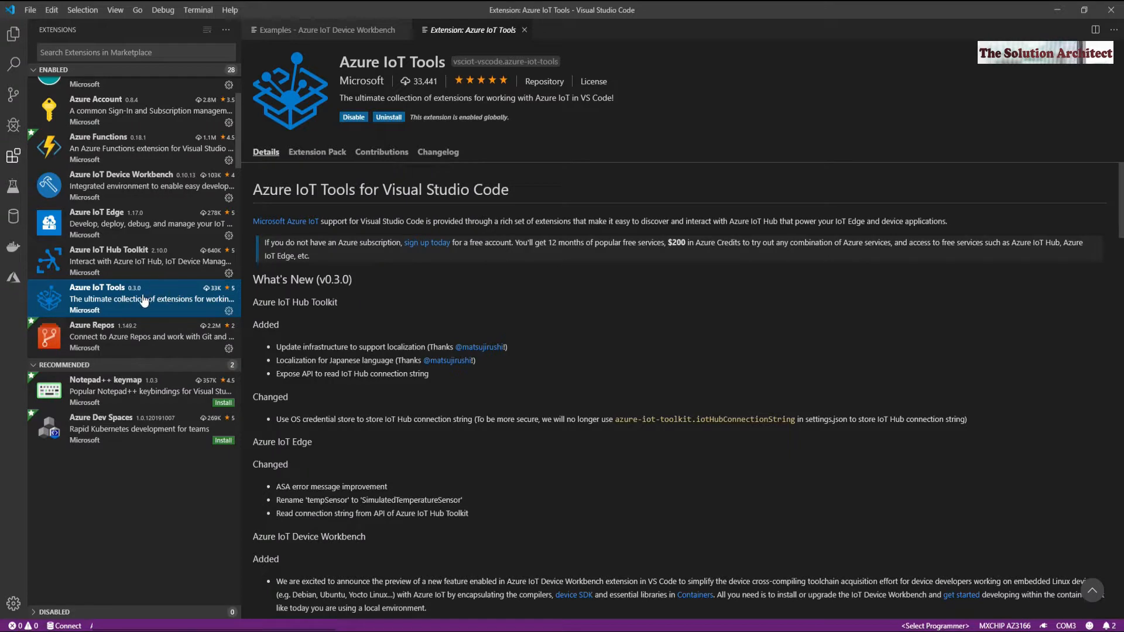
{"action": "scroll", "coordinate": [147, 302], "scroll_direction": "up", "scroll_amount": 2}
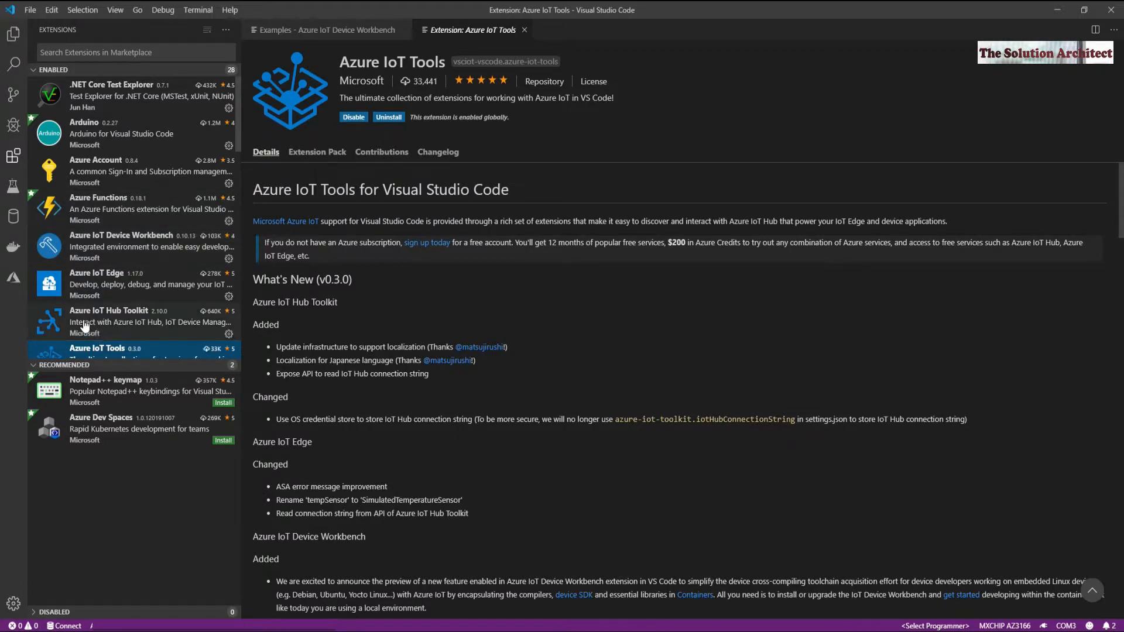
{"action": "left_click", "coordinate": [134, 323]}
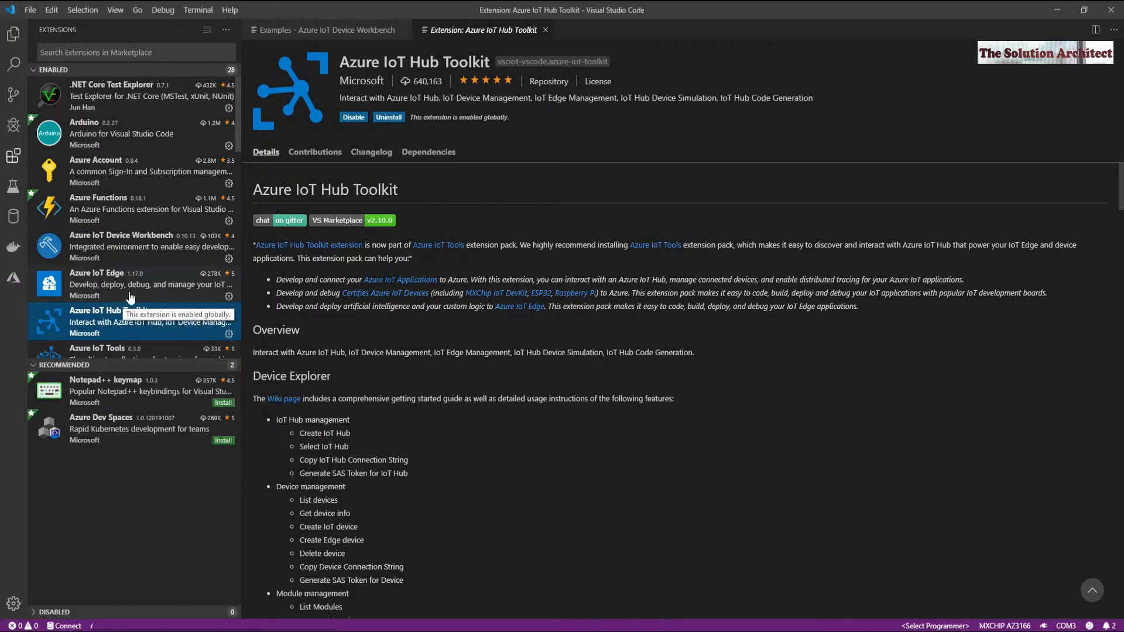
{"action": "left_click", "coordinate": [117, 250]}
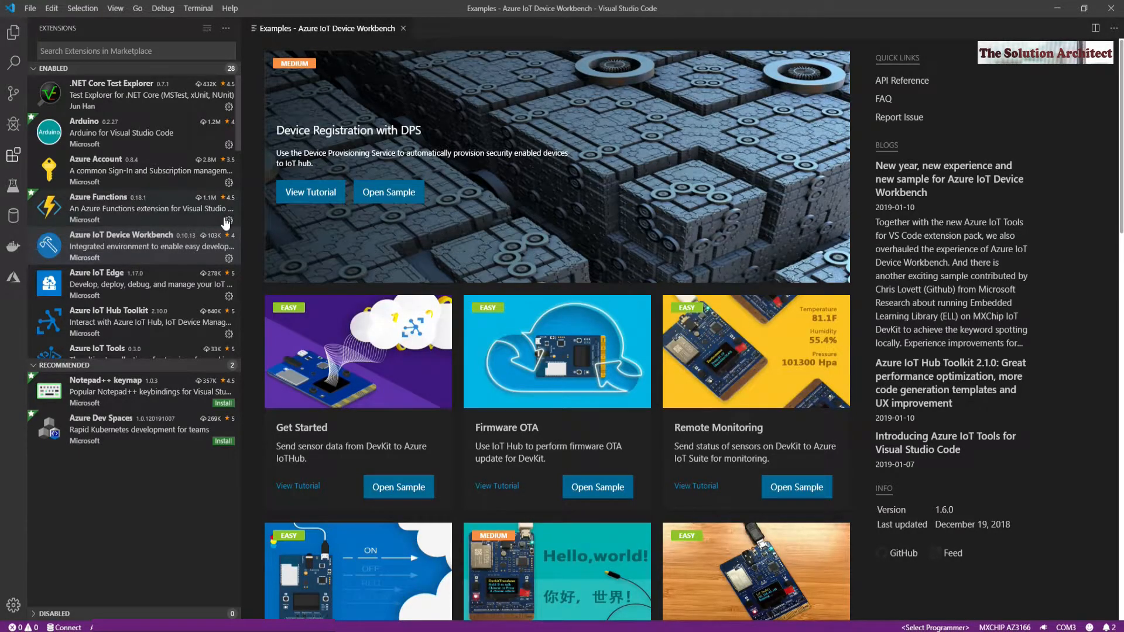
Step: Search the user settings for Arduino and open the Additional Urls setting in settings.json
{"action": "left_click", "coordinate": [30, 8]}
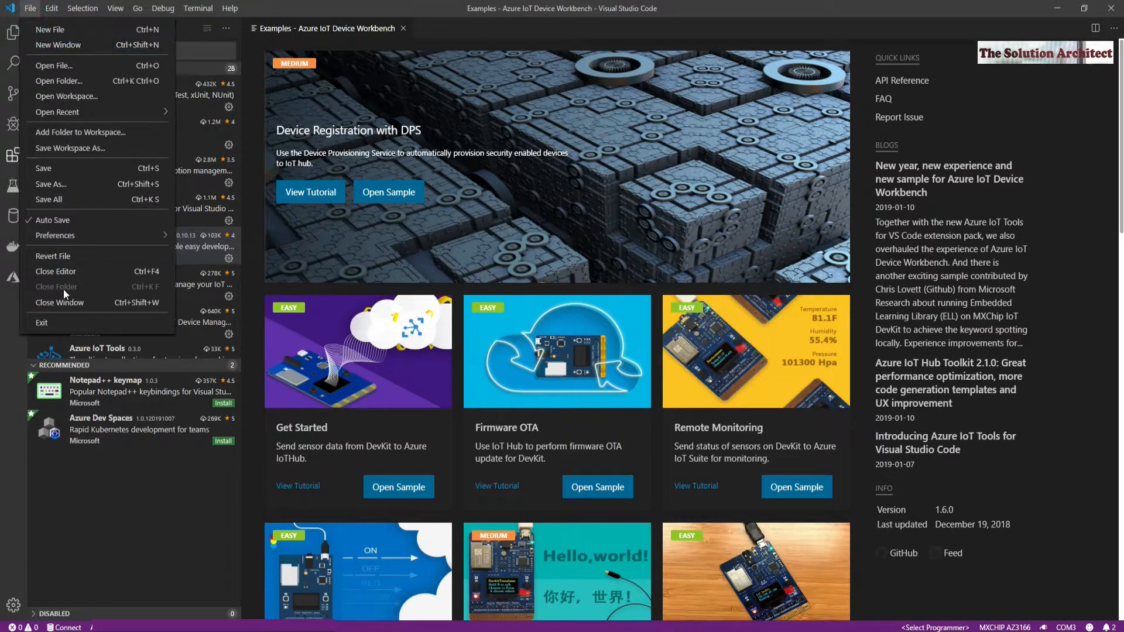
{"action": "mouse_move", "coordinate": [87, 235]}
{"action": "left_click", "coordinate": [253, 236]}
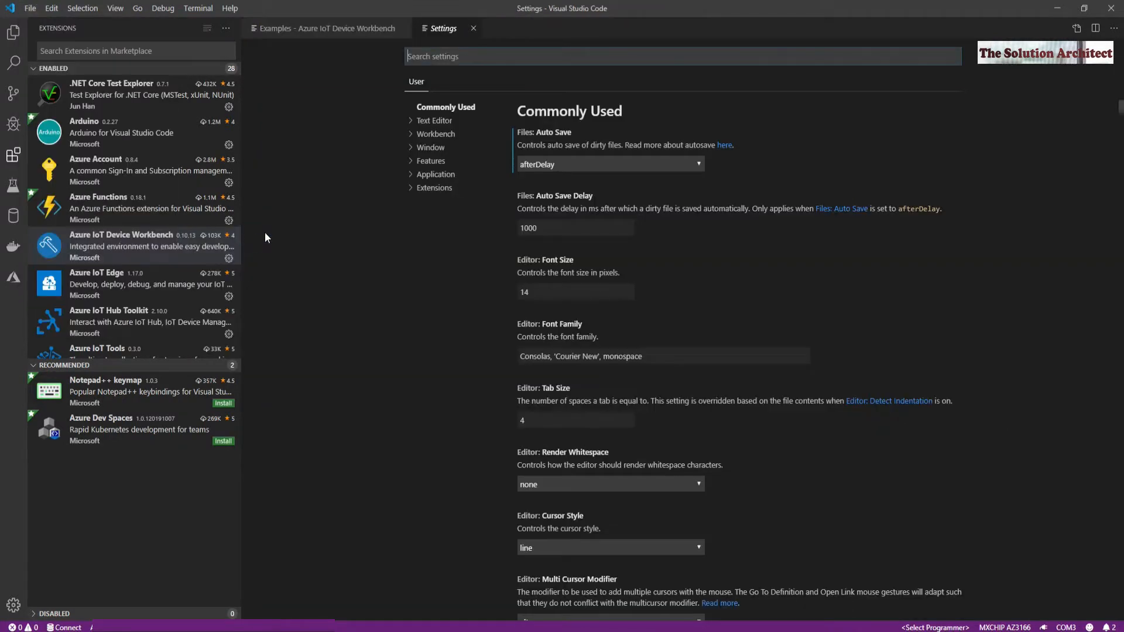
{"action": "type", "text": "Arduino"}
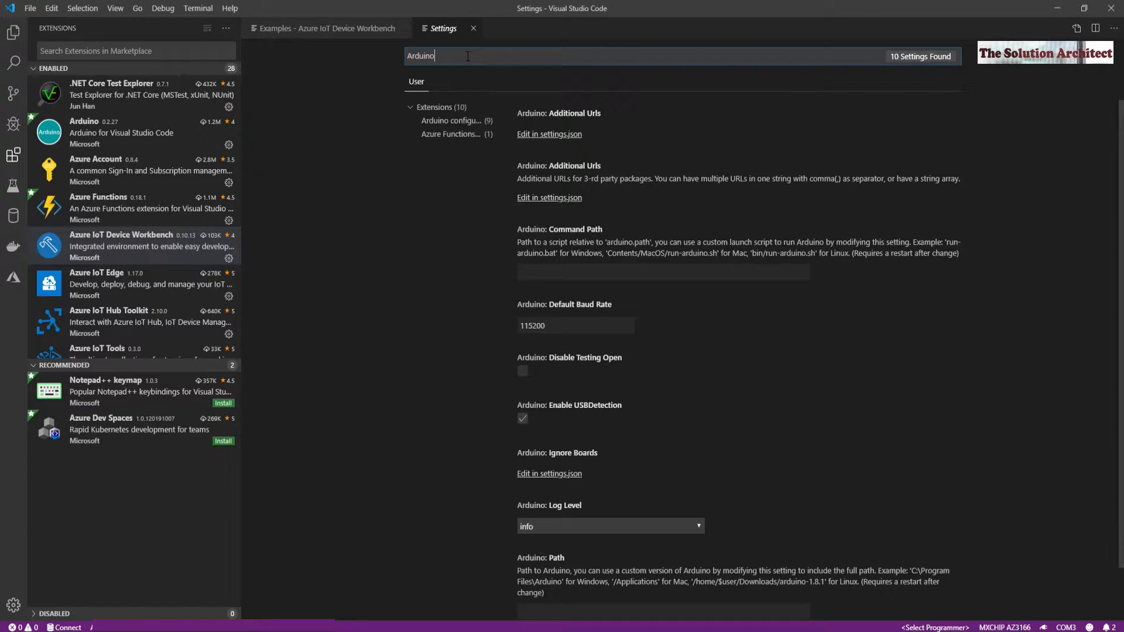
{"action": "left_click", "coordinate": [550, 135]}
{"action": "left_click", "coordinate": [359, 94]}
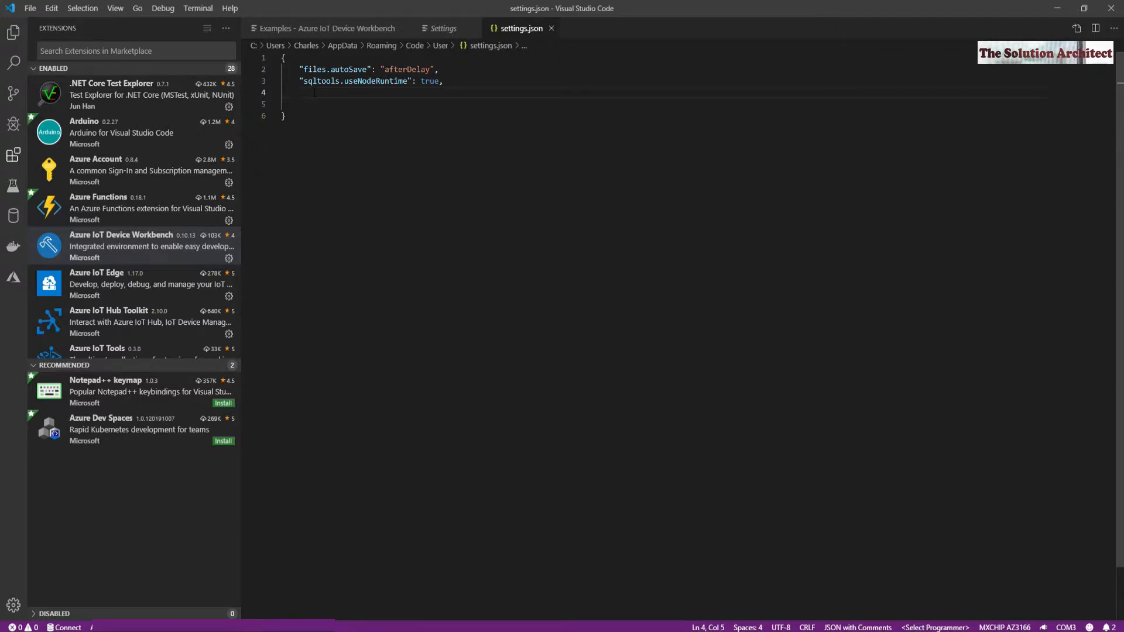
{"action": "type", "text": "\"arduino.path\": \"C:\\\\Program Files (x86)\\\\Arduino\",     \"arduino.additionalUrls\": \"https://raw.githubusercontent.com/VSChina/azureiotdevkit_tools/master/package_azureboard_index.json\""}
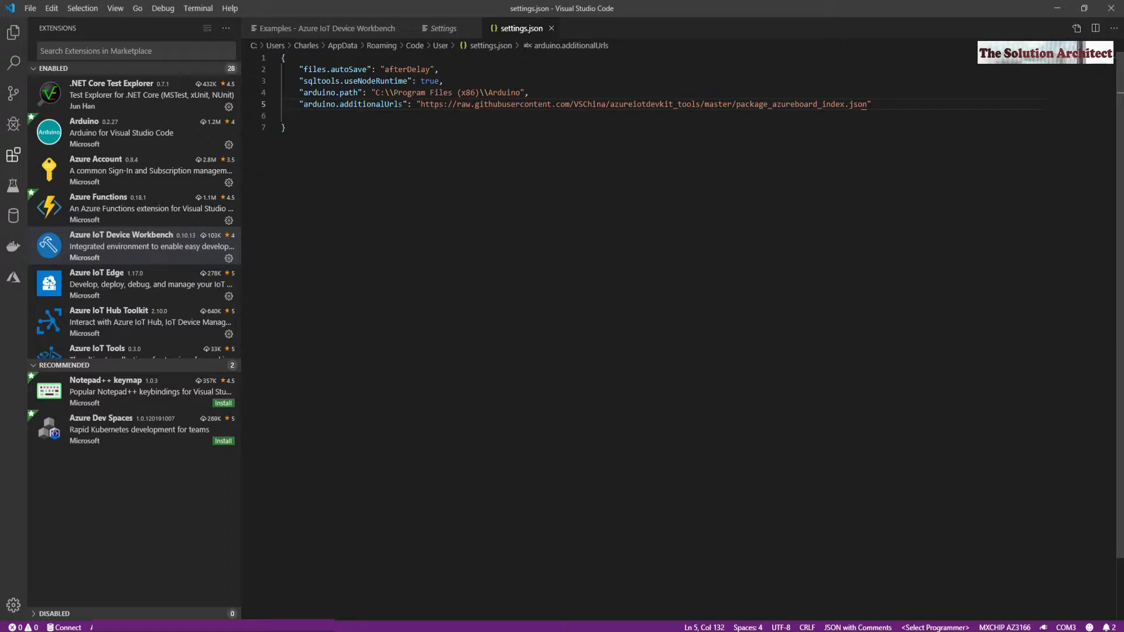
{"action": "left_click_drag", "start_coordinate": [299, 92], "coordinate": [872, 104]}
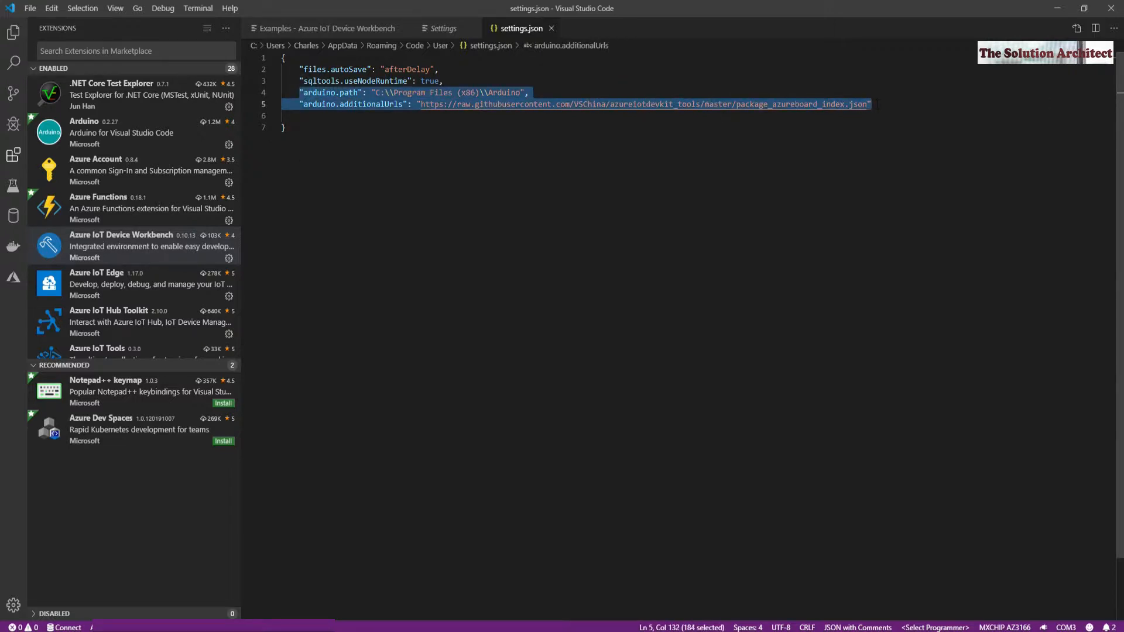
{"action": "left_click", "coordinate": [890, 104]}
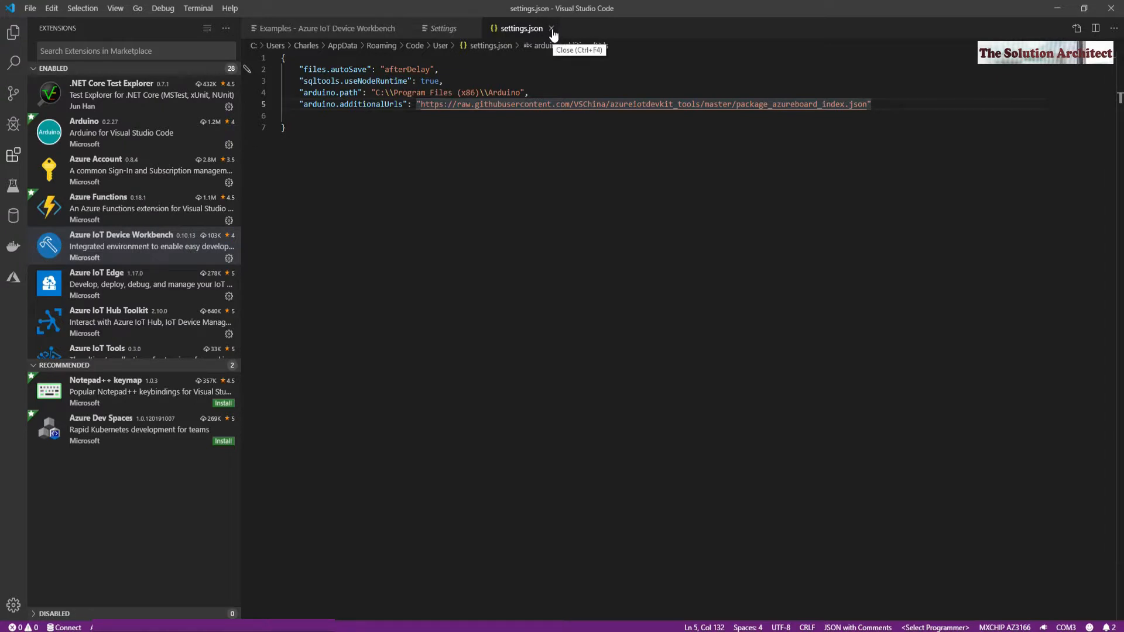
{"action": "left_click", "coordinate": [31, 8]}
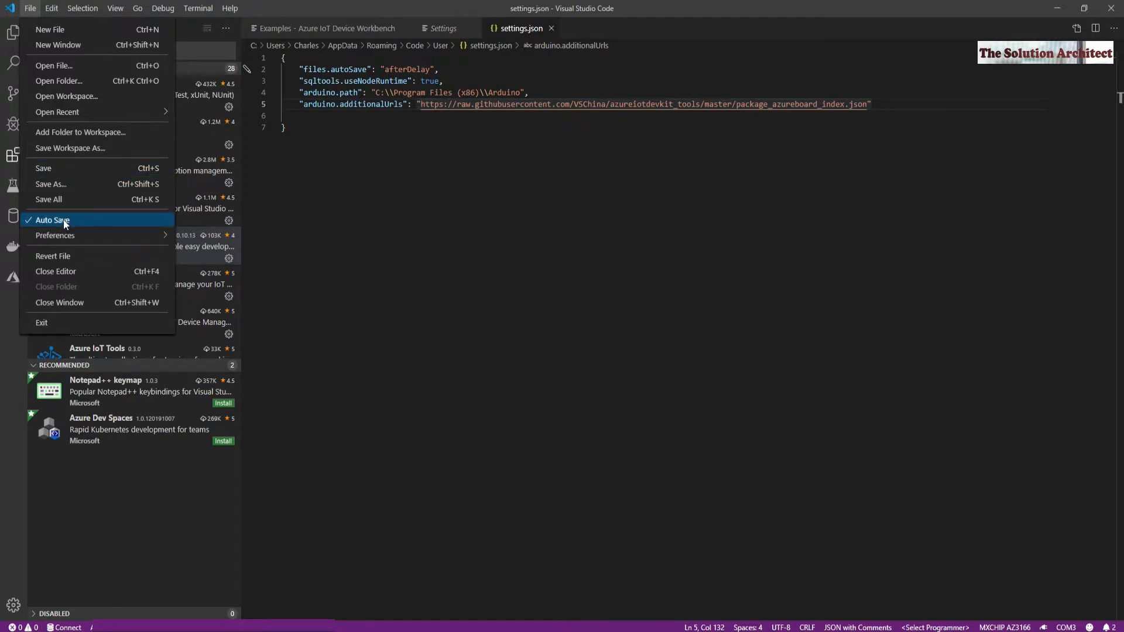
{"action": "left_click", "coordinate": [509, 190]}
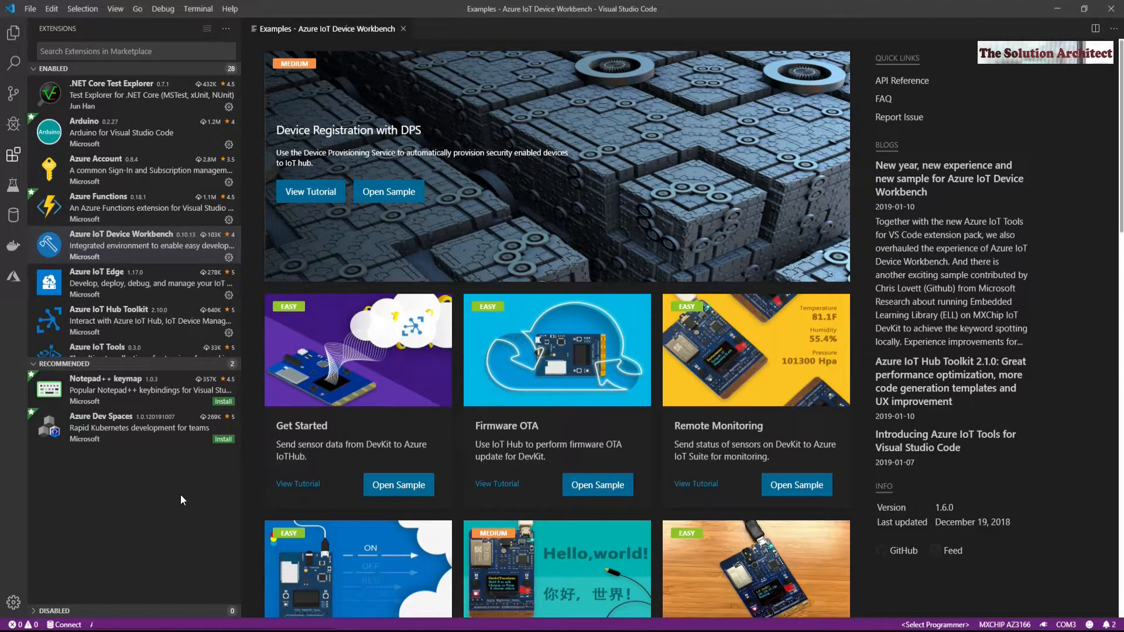
Step: Open the Arduino Board Manager and filter the boards by MXChip
{"action": "key", "text": "ctrl+shift+p"}
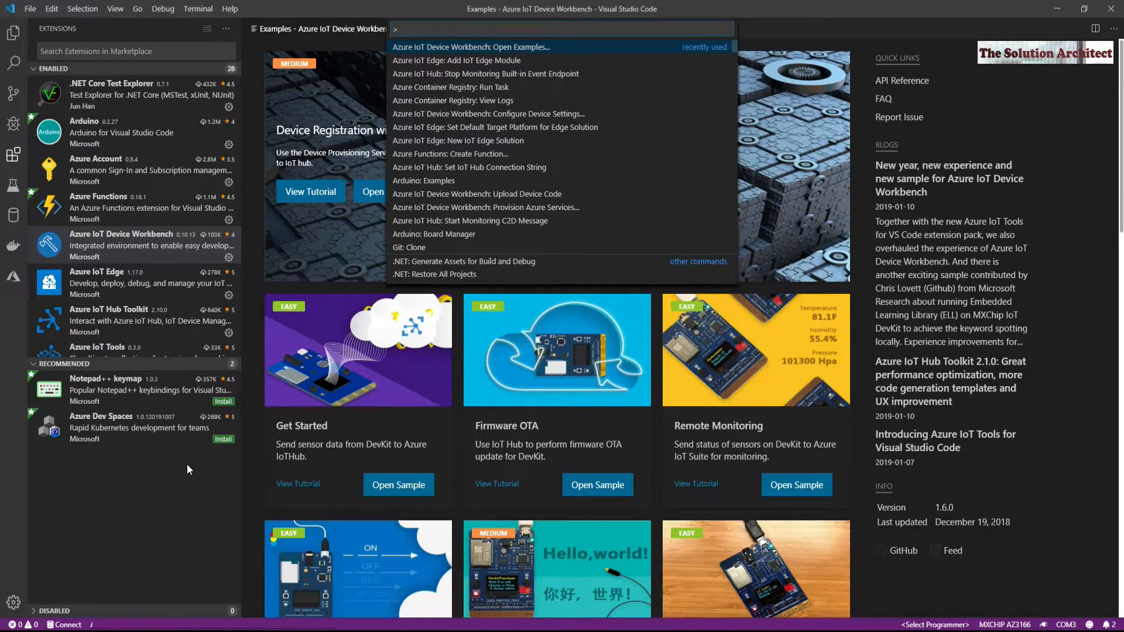
{"action": "left_click", "coordinate": [467, 235]}
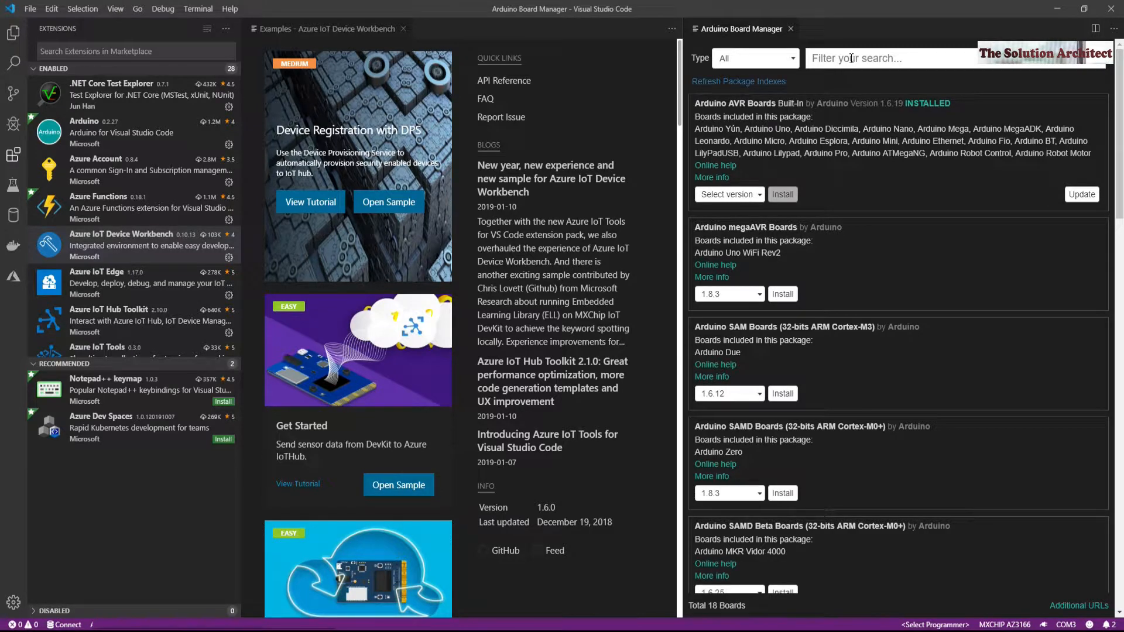
{"action": "left_click", "coordinate": [851, 59]}
{"action": "type", "text": "M"}
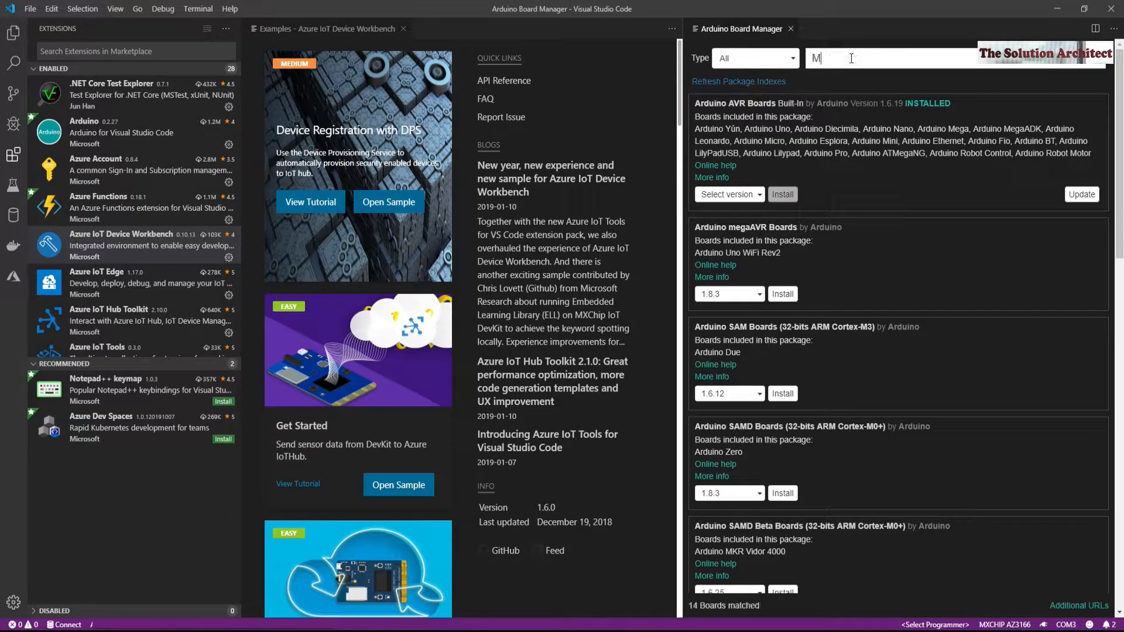
{"action": "type", "text": "XChip"}
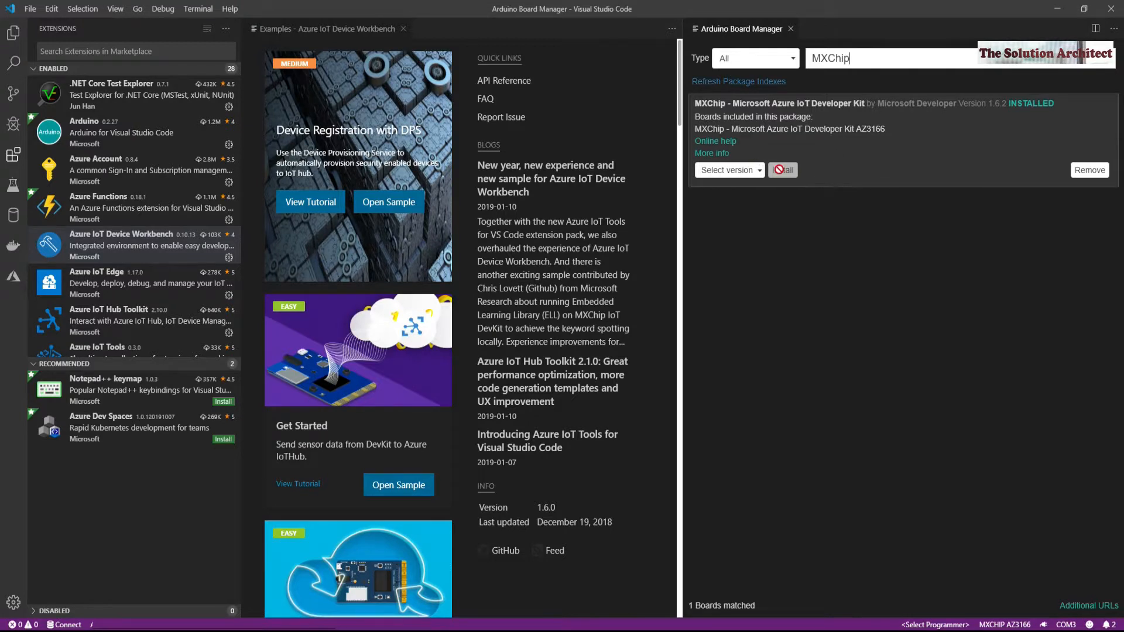
Step: Select version 1.6.1 of the MXChip - Microsoft Azure IoT Developer Kit package for installation and close the Board Manager
{"action": "left_click", "coordinate": [758, 178]}
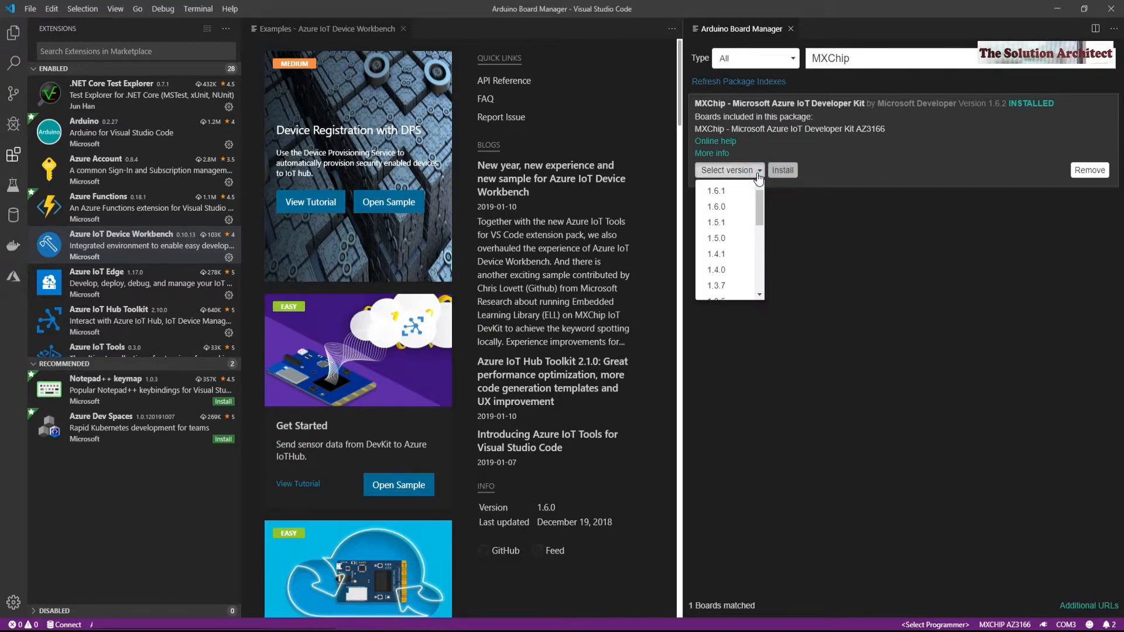
{"action": "left_click", "coordinate": [730, 192]}
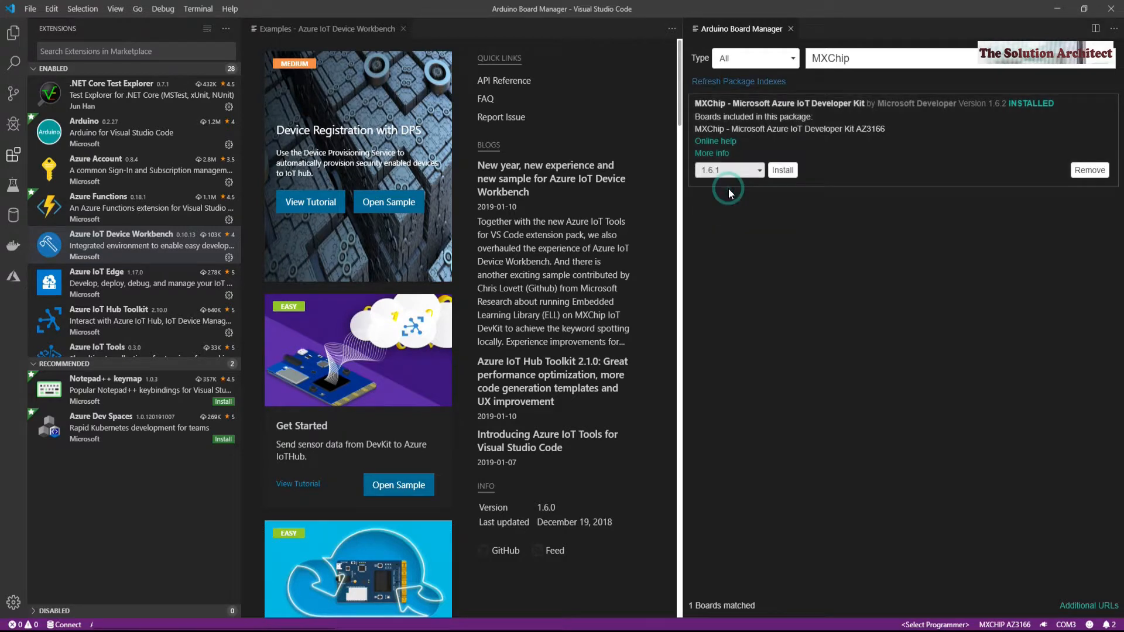
{"action": "left_click", "coordinate": [785, 171]}
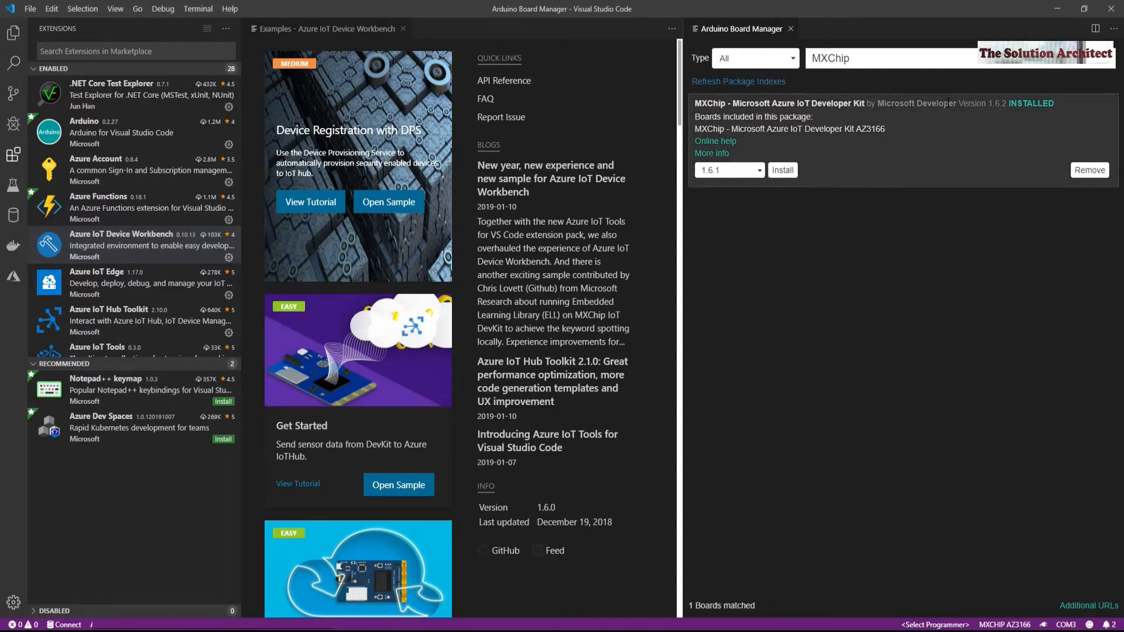
{"action": "left_click", "coordinate": [790, 28]}
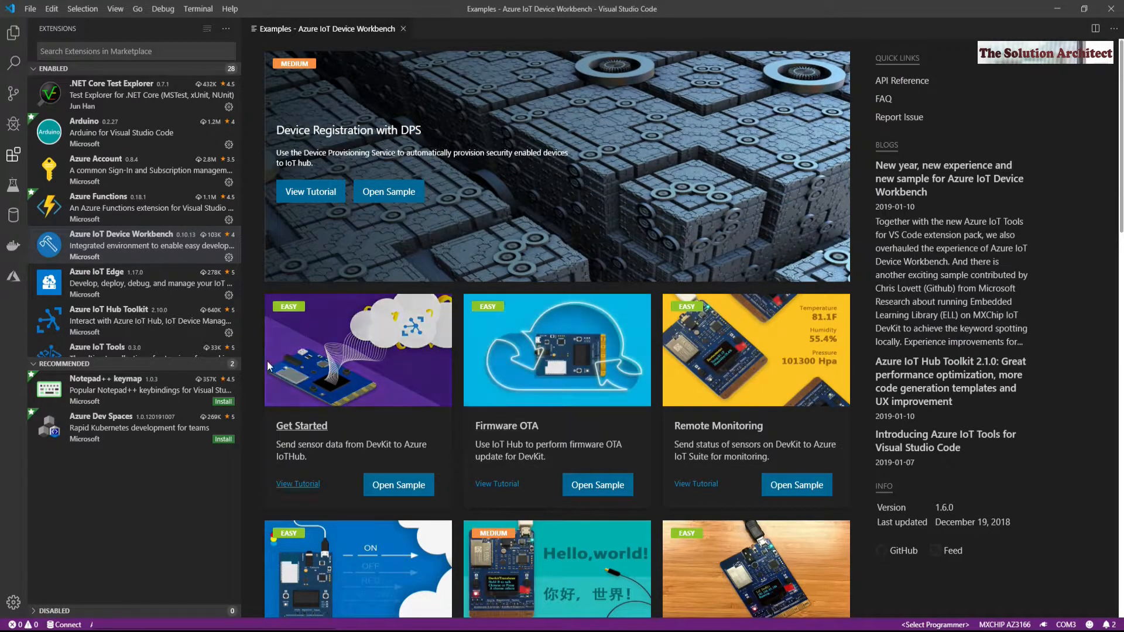
Step: Open the Azure IoT Device Workbench examples for the MXChip IoT DevKit board
{"action": "key", "text": "ctrl+shift+p"}
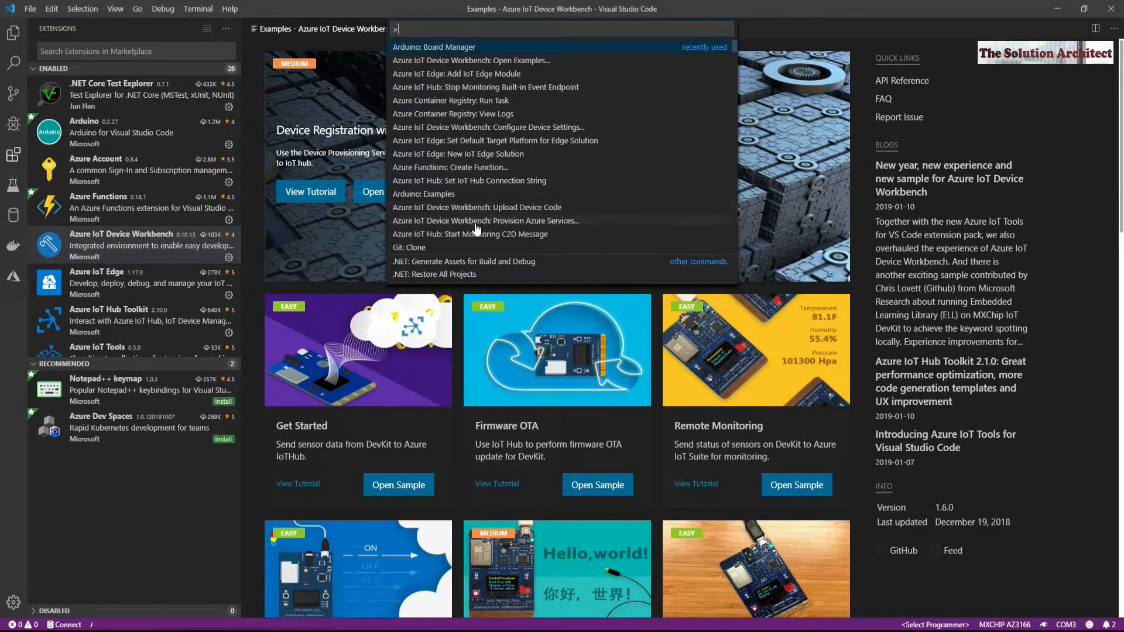
{"action": "left_click", "coordinate": [466, 62]}
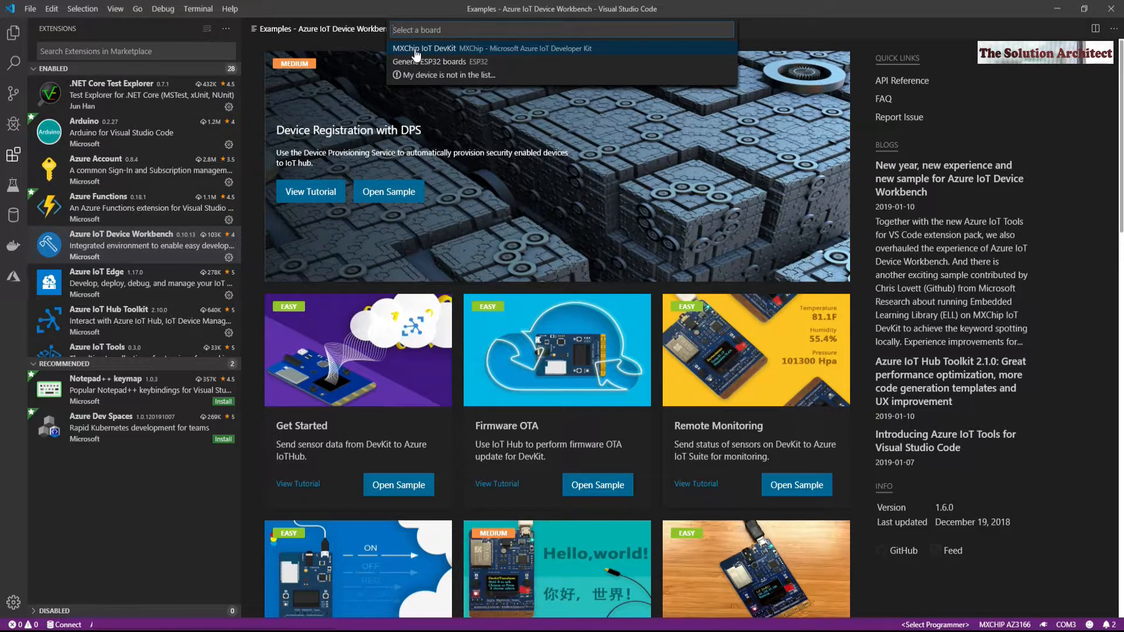
{"action": "left_click", "coordinate": [459, 48]}
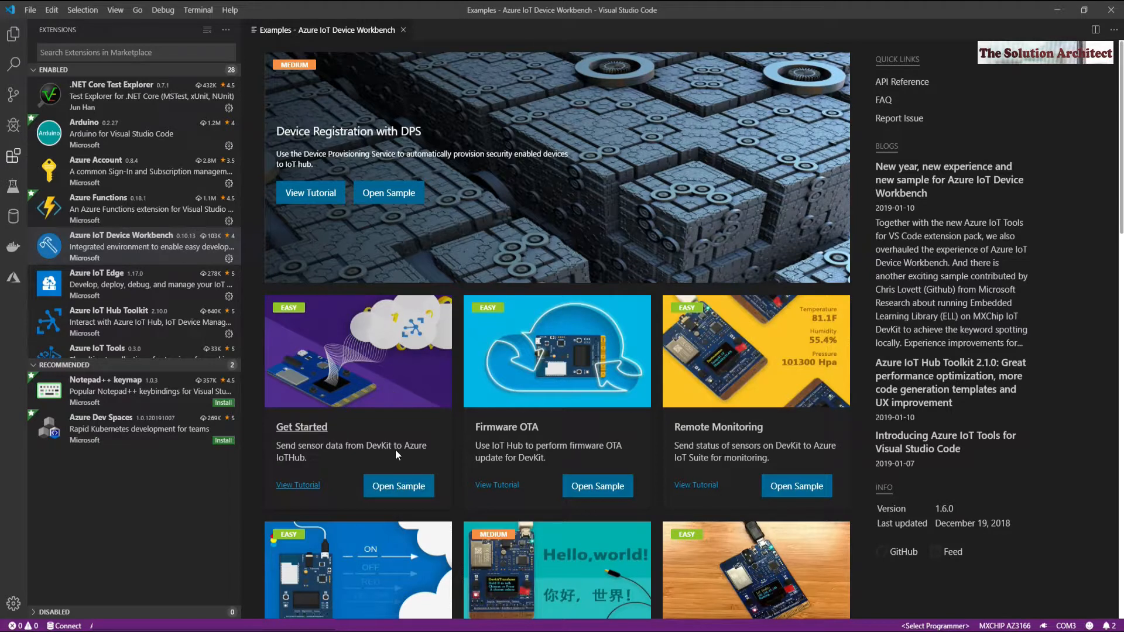
Step: Generate a new Get Started example in a folder named Myiotdevkittest, then maximize its window and close the Welcome page
{"action": "left_click", "coordinate": [392, 493]}
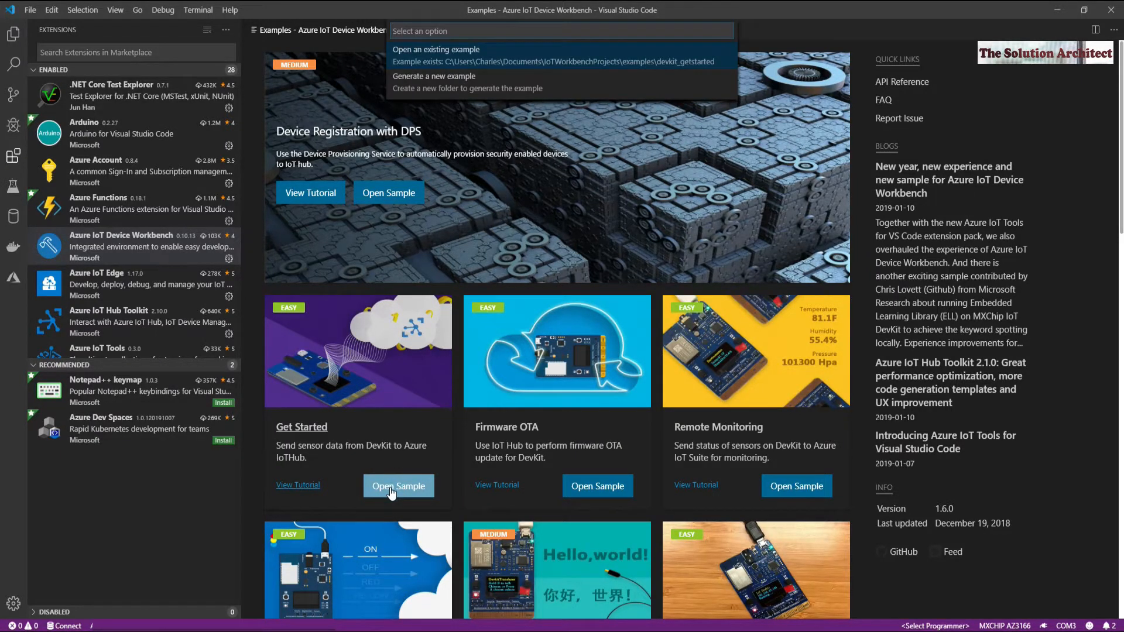
{"action": "left_click", "coordinate": [430, 80]}
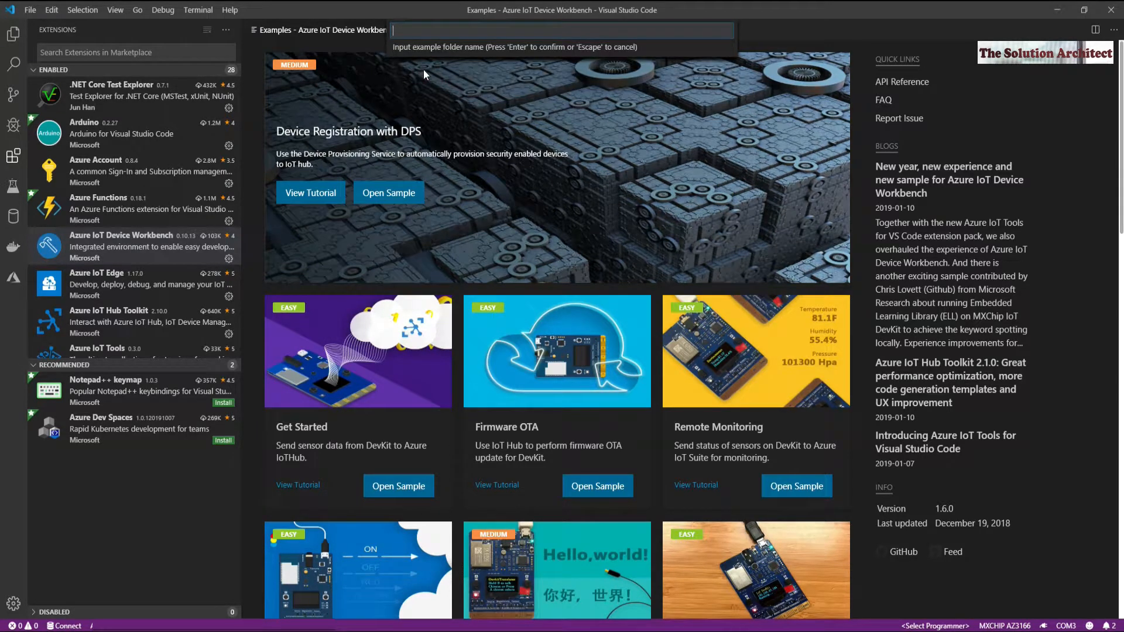
{"action": "type", "text": "Myiotdevkittest"}
{"action": "key", "text": "Return"}
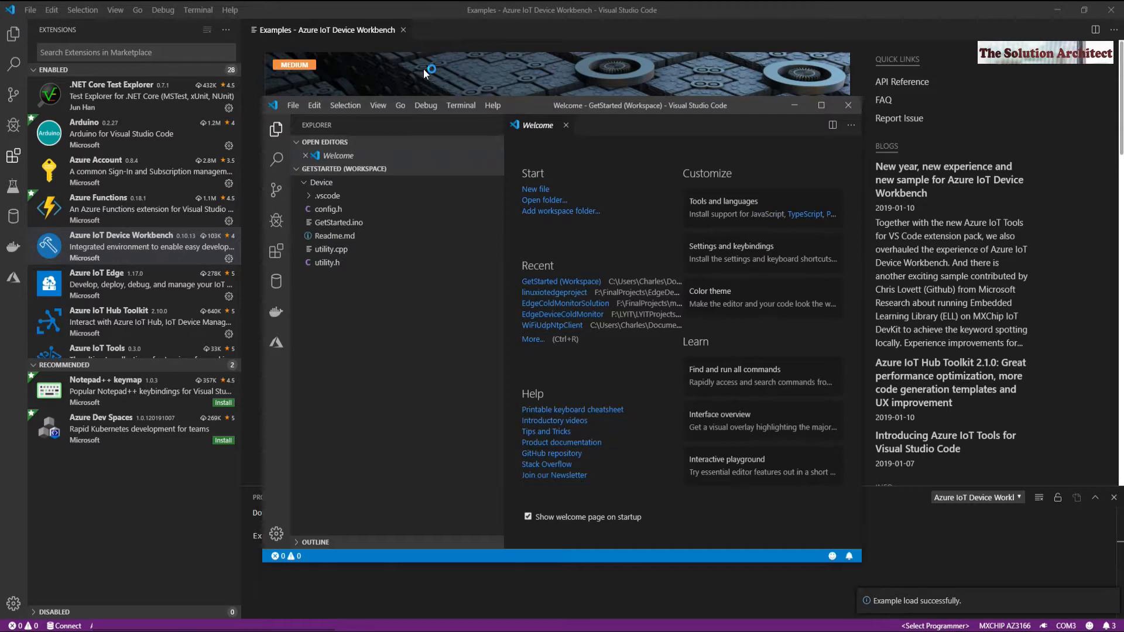
{"action": "left_click", "coordinate": [822, 106]}
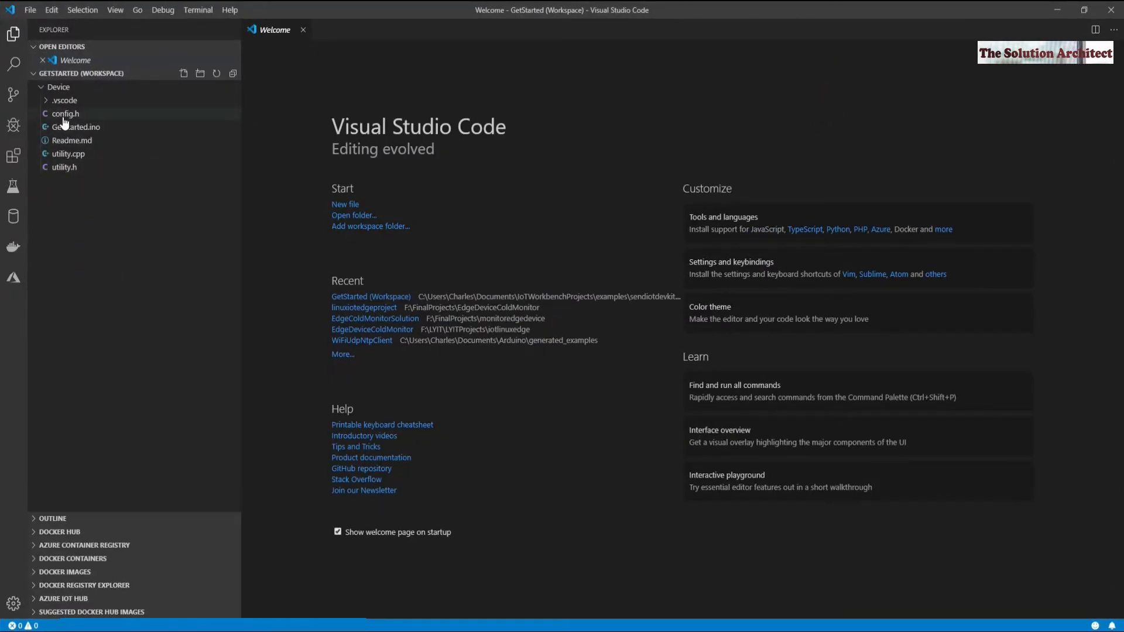
{"action": "left_click", "coordinate": [302, 30]}
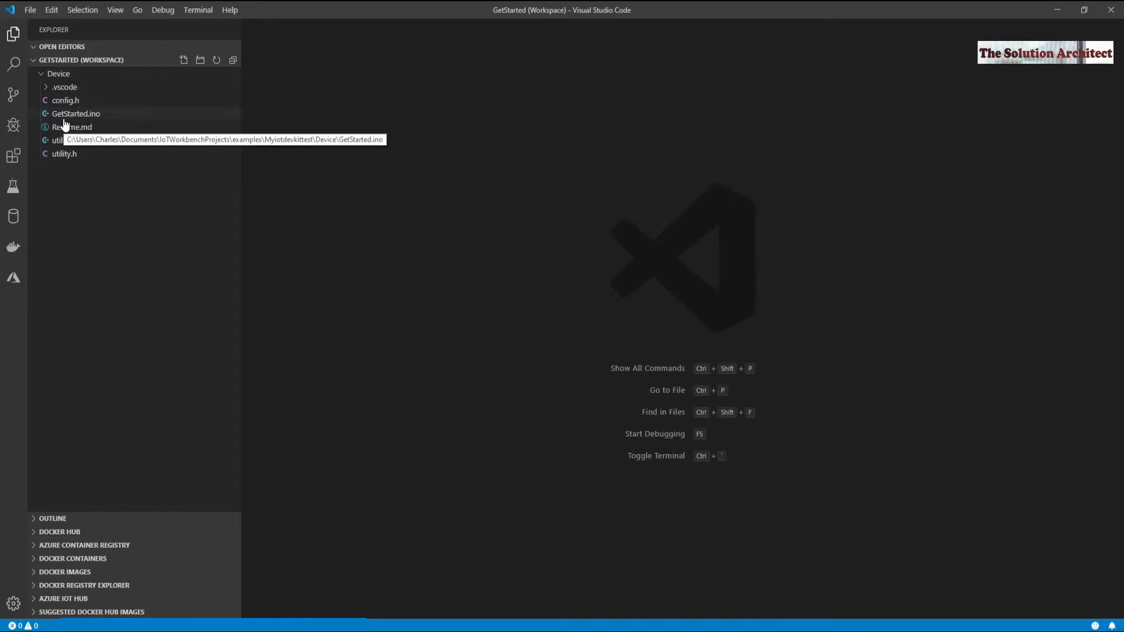
Step: Examine the sample's config.h, utility.h, utility.cpp, Readme.md and GetStarted.ino files
{"action": "left_click", "coordinate": [72, 101]}
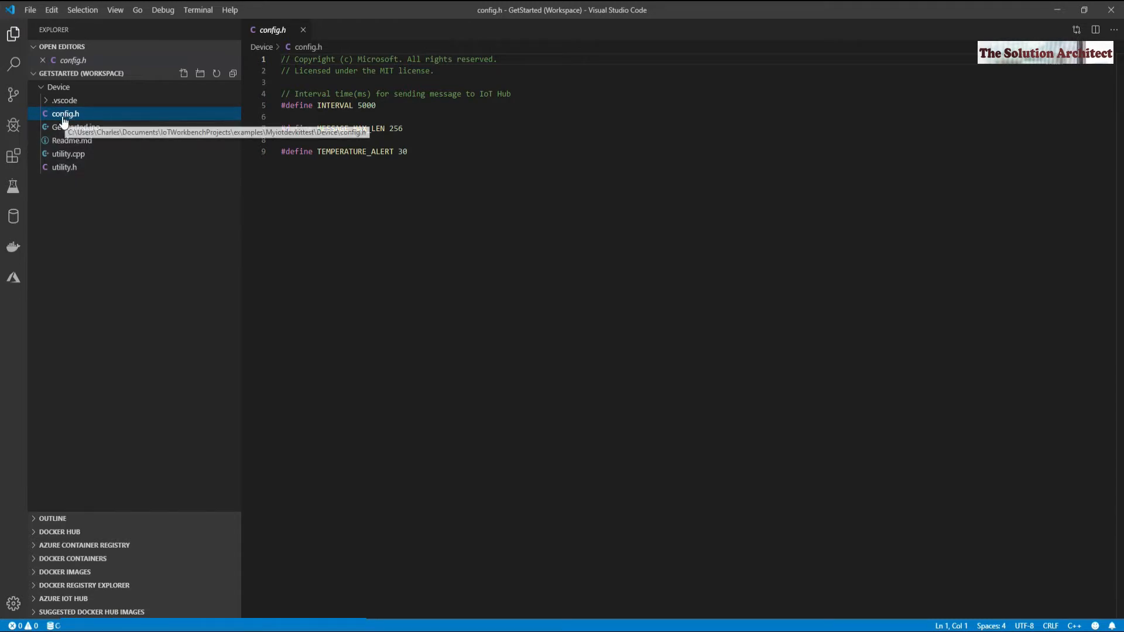
{"action": "left_click", "coordinate": [64, 169]}
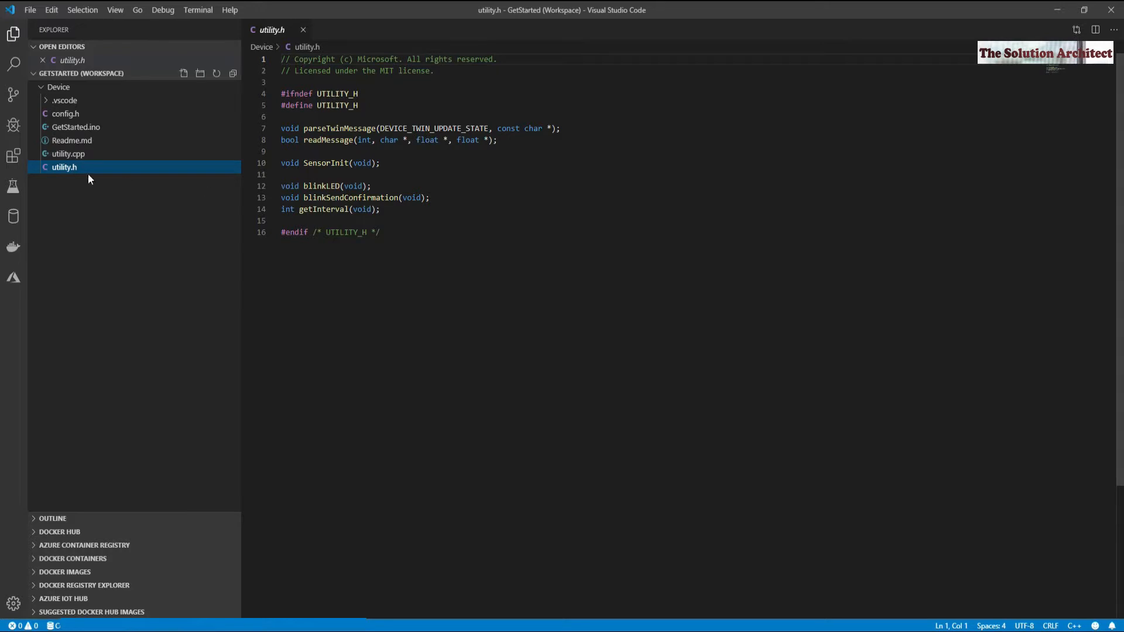
{"action": "left_click", "coordinate": [63, 155]}
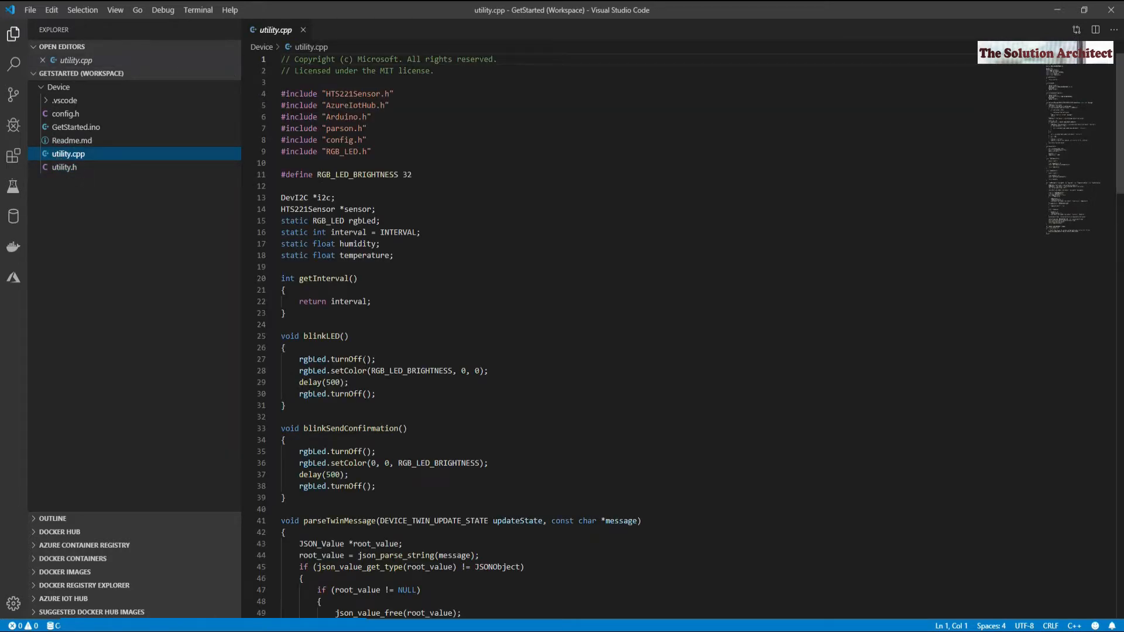
{"action": "scroll", "coordinate": [330, 320], "scroll_direction": "down", "scroll_amount": 7}
{"action": "scroll", "coordinate": [330, 320], "scroll_direction": "up", "scroll_amount": 7}
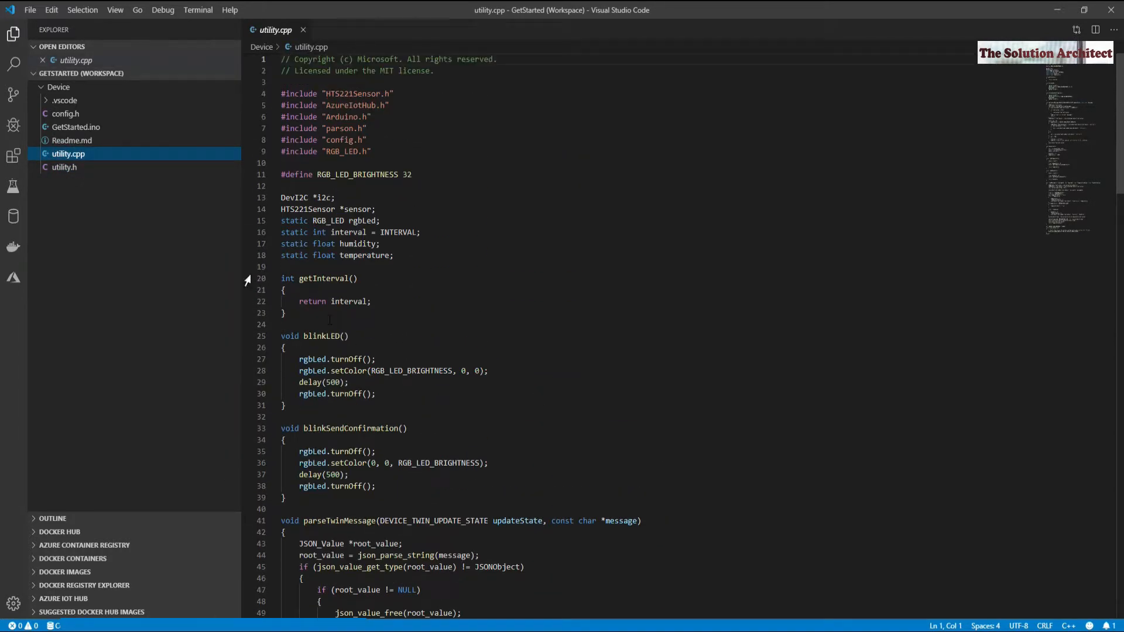
{"action": "left_click", "coordinate": [71, 142]}
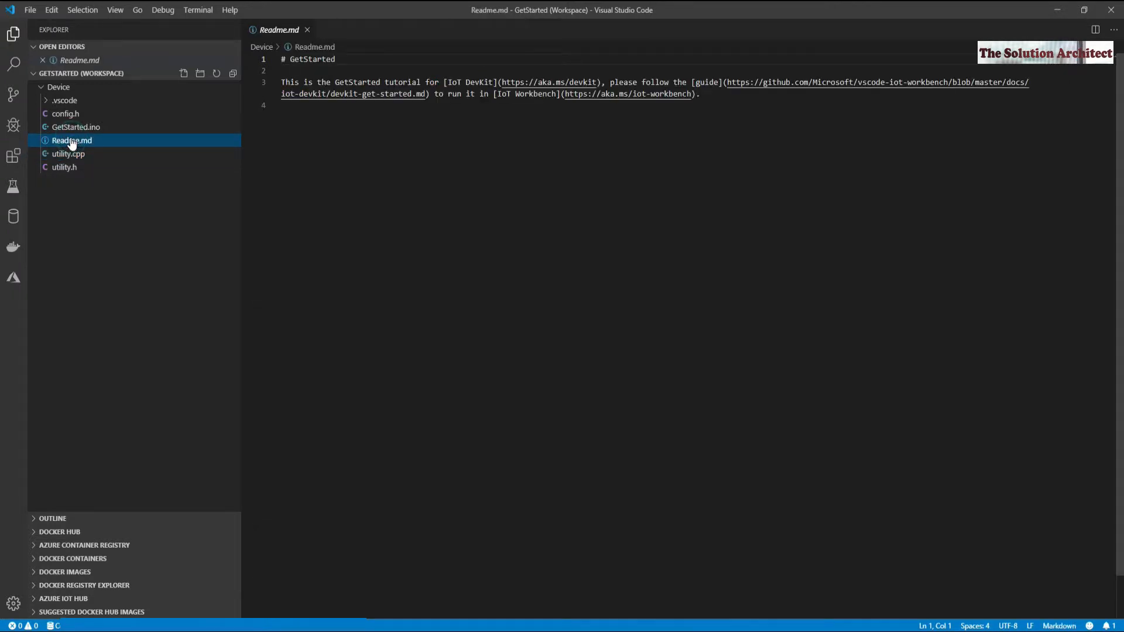
{"action": "left_click", "coordinate": [70, 128]}
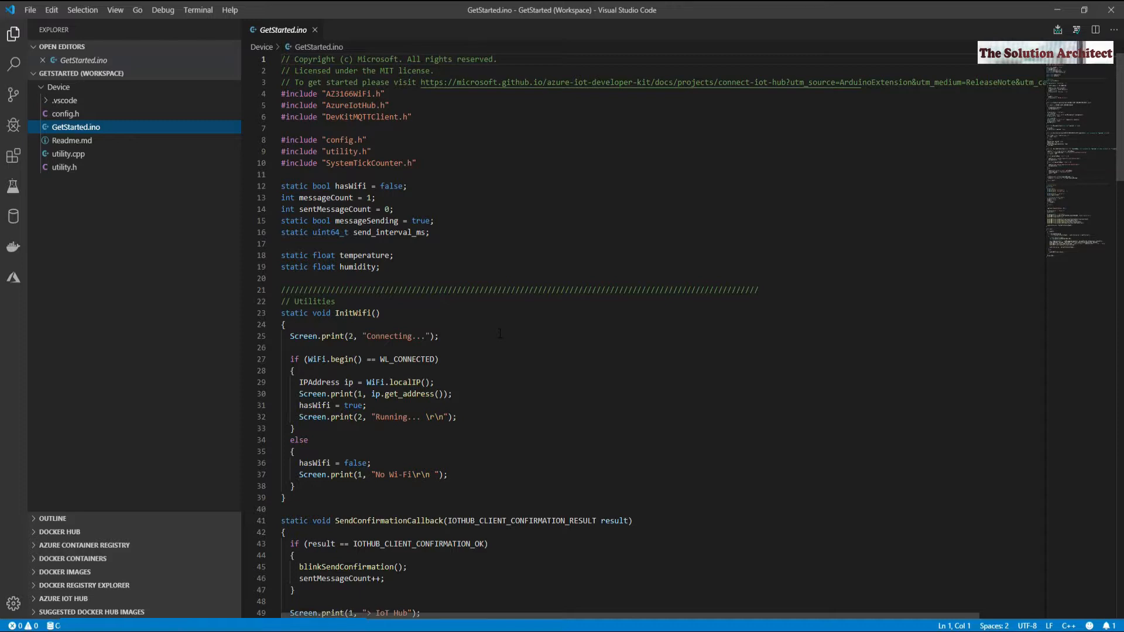
{"action": "scroll", "coordinate": [499, 333], "scroll_direction": "down", "scroll_amount": 10}
{"action": "scroll", "coordinate": [498, 336], "scroll_direction": "up", "scroll_amount": 6}
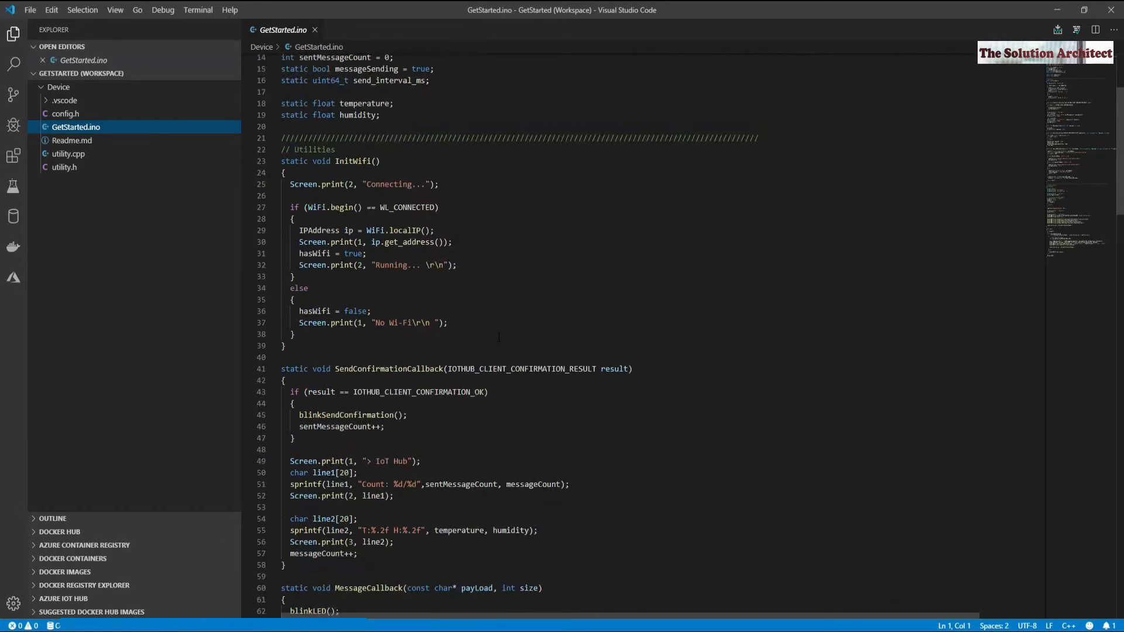
{"action": "scroll", "coordinate": [498, 337], "scroll_direction": "up", "scroll_amount": 3}
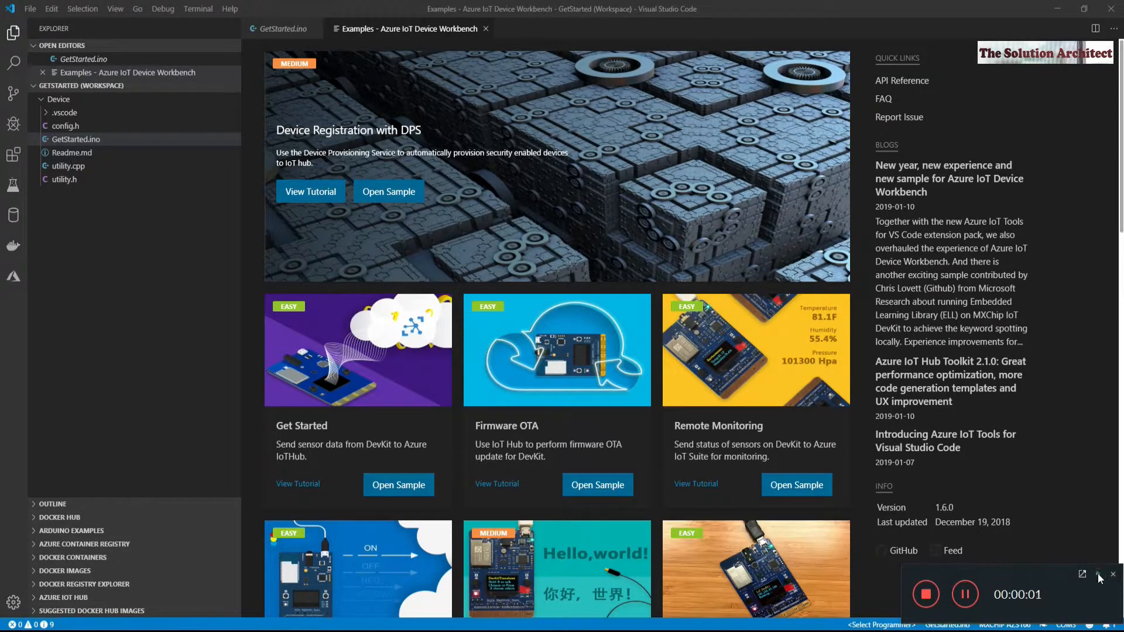
{"action": "left_click", "coordinate": [1098, 575]}
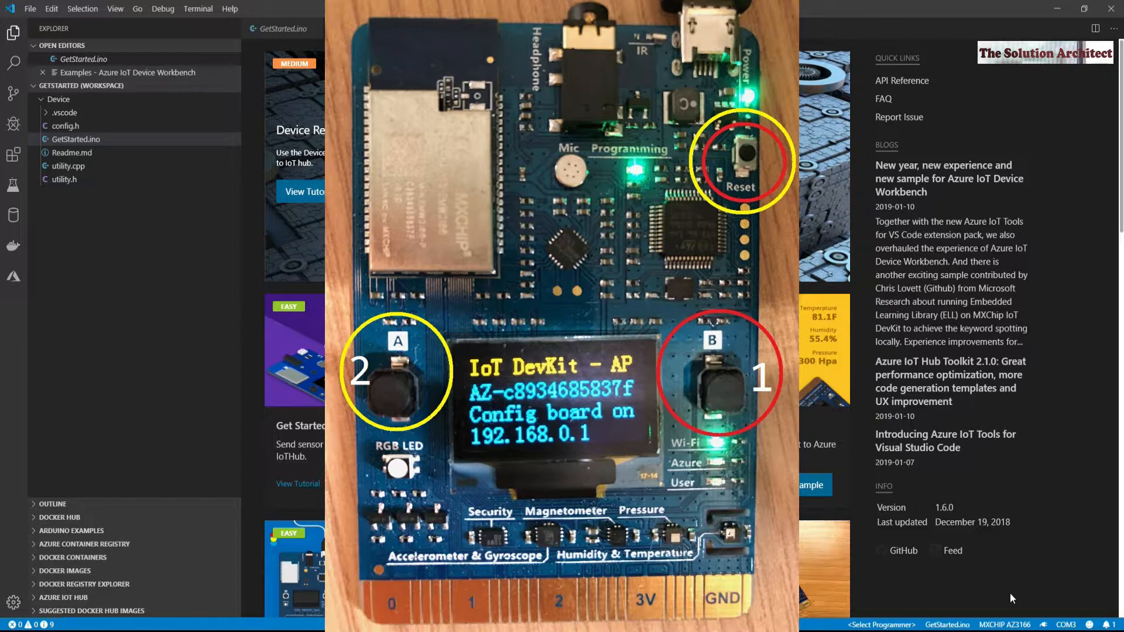
{"action": "left_click", "coordinate": [1013, 631]}
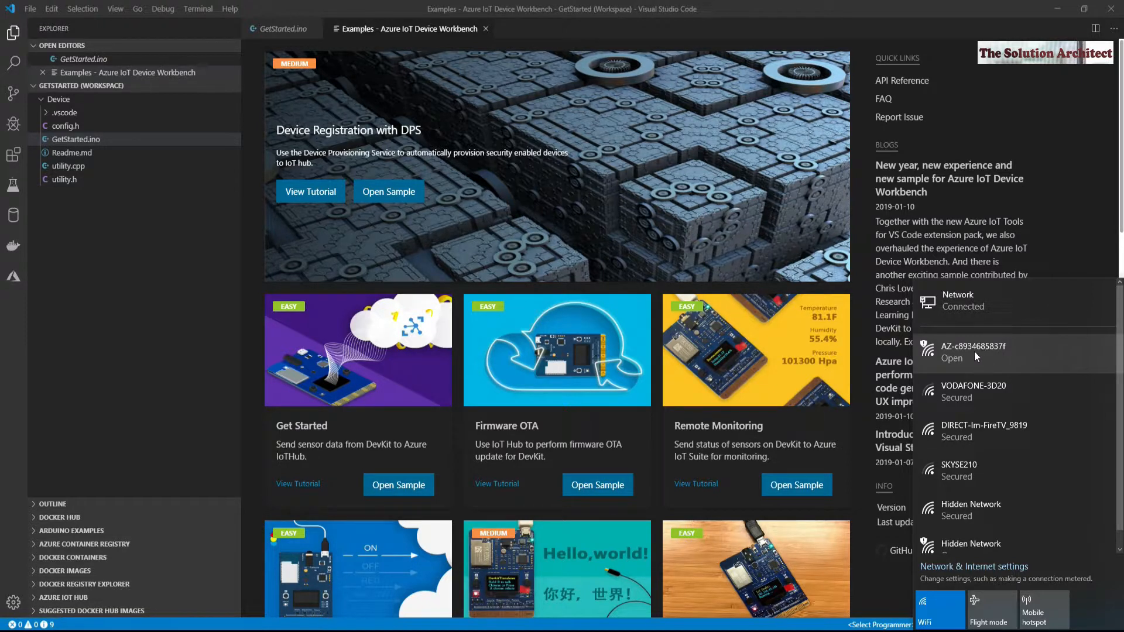
{"action": "left_click", "coordinate": [963, 353]}
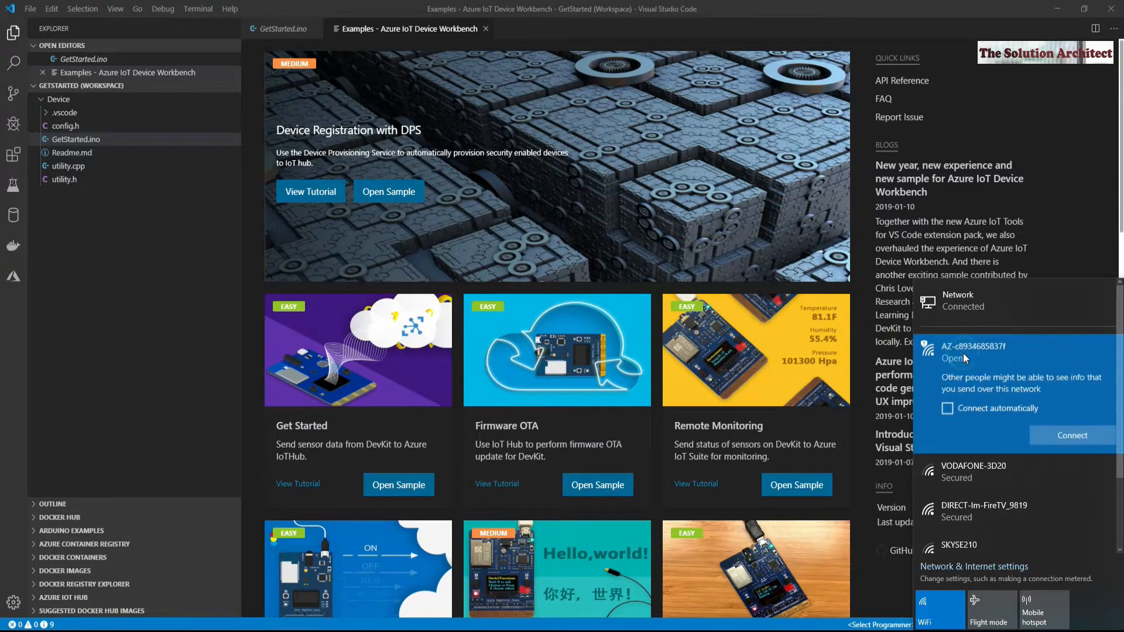
{"action": "left_click", "coordinate": [1072, 435]}
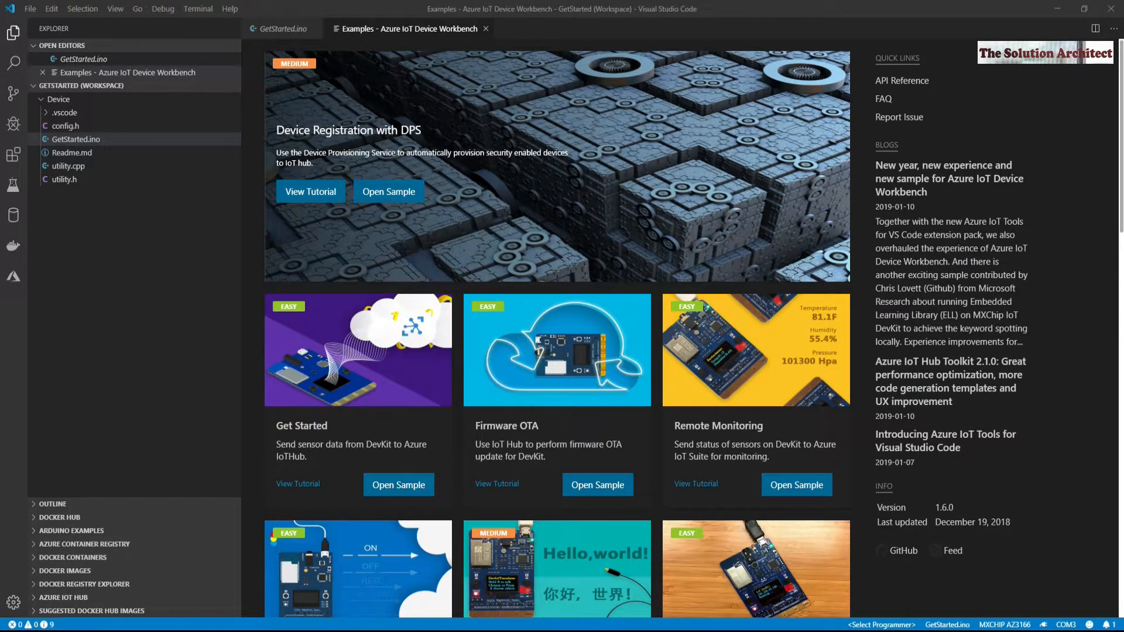
Step: Switch to Chrome and load the IoT DevKit settings page at 192.168.0.1
{"action": "mouse_move", "coordinate": [474, 631]}
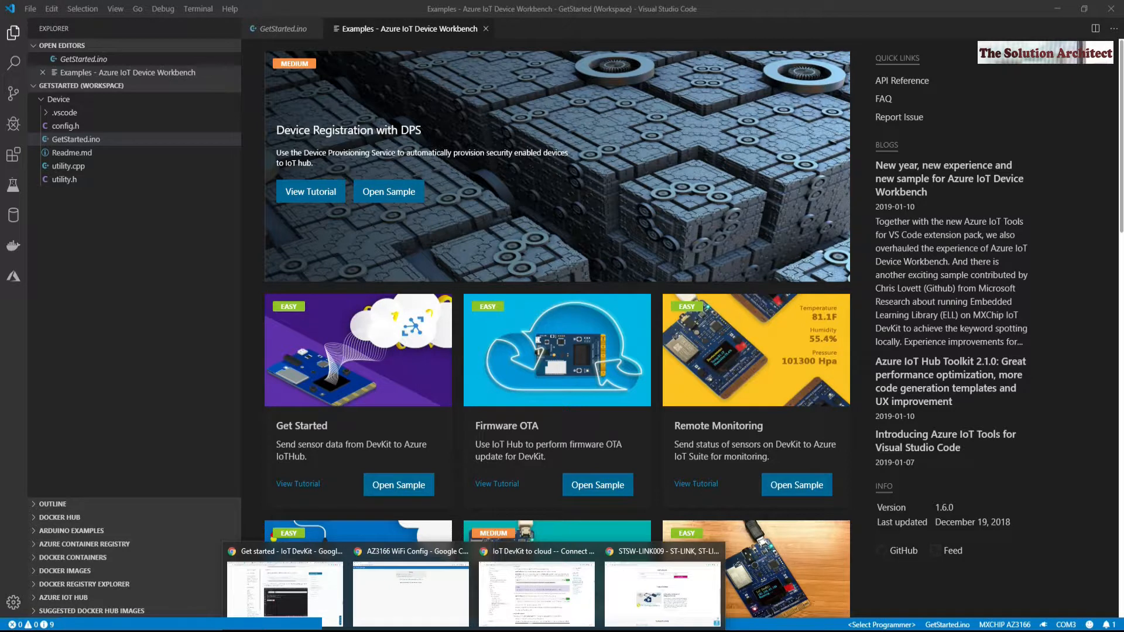
{"action": "left_click", "coordinate": [430, 606]}
{"action": "left_click", "coordinate": [223, 31]}
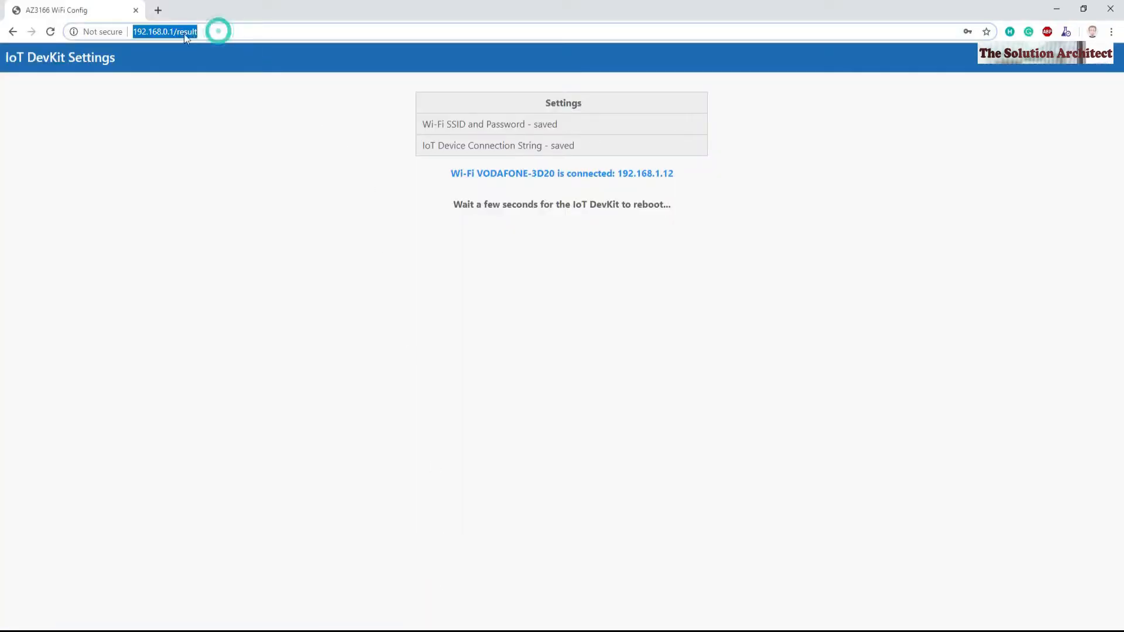
{"action": "left_click_drag", "start_coordinate": [174, 32], "coordinate": [291, 32]}
{"action": "key", "text": "BackSpace"}
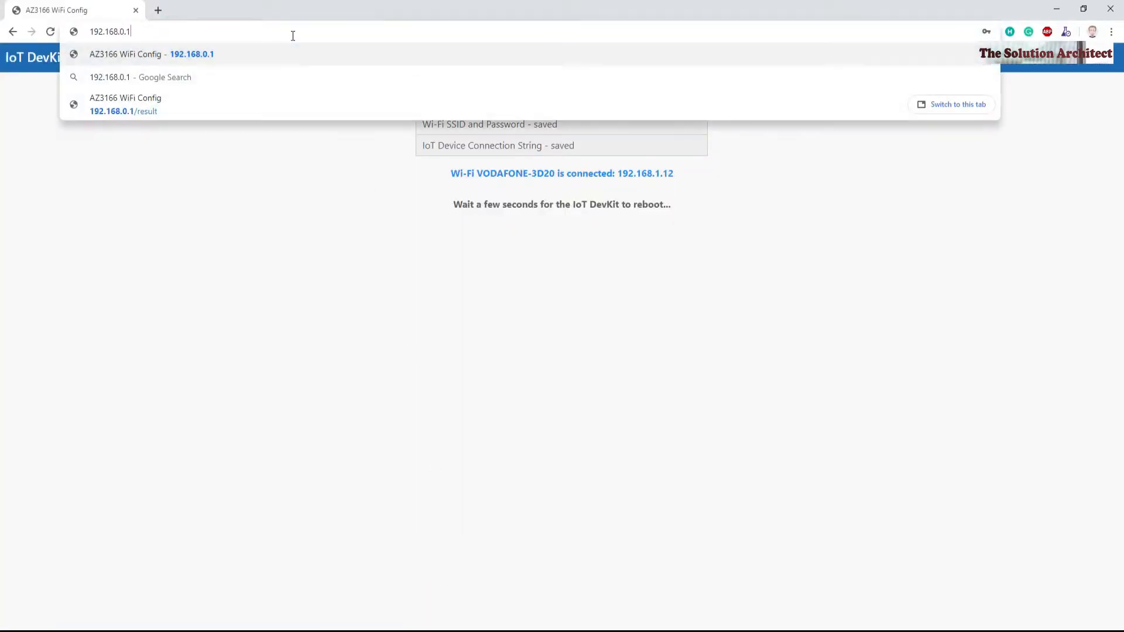
{"action": "key", "text": "Return"}
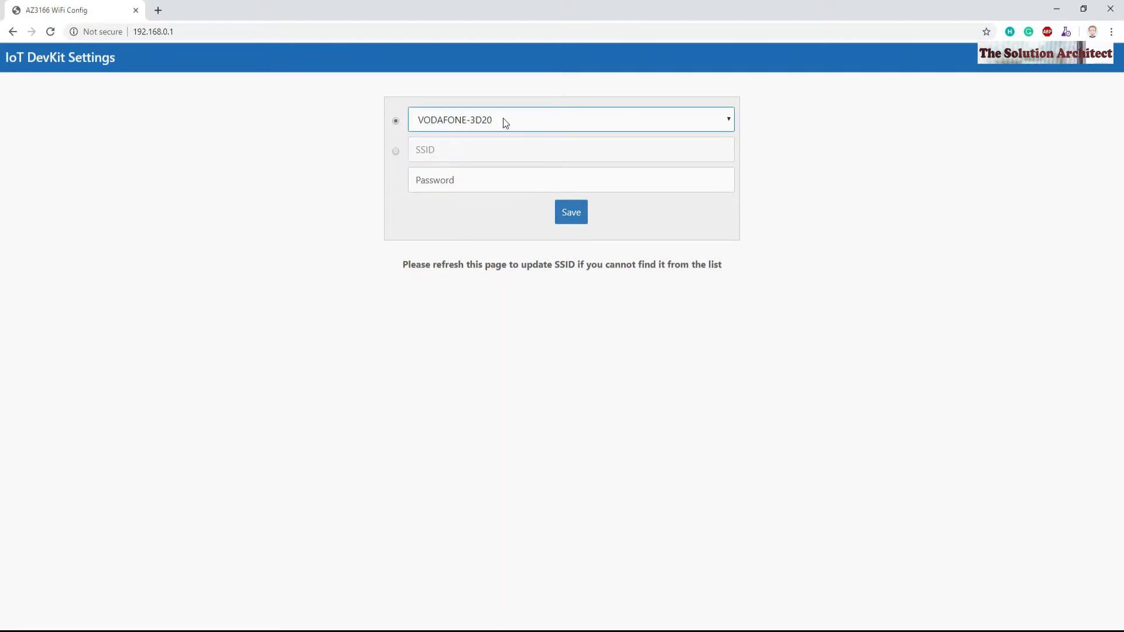
Step: Enter the Wi-Fi password for the VODAFONE-3D20 network and save the board's settings
{"action": "left_click", "coordinate": [449, 185]}
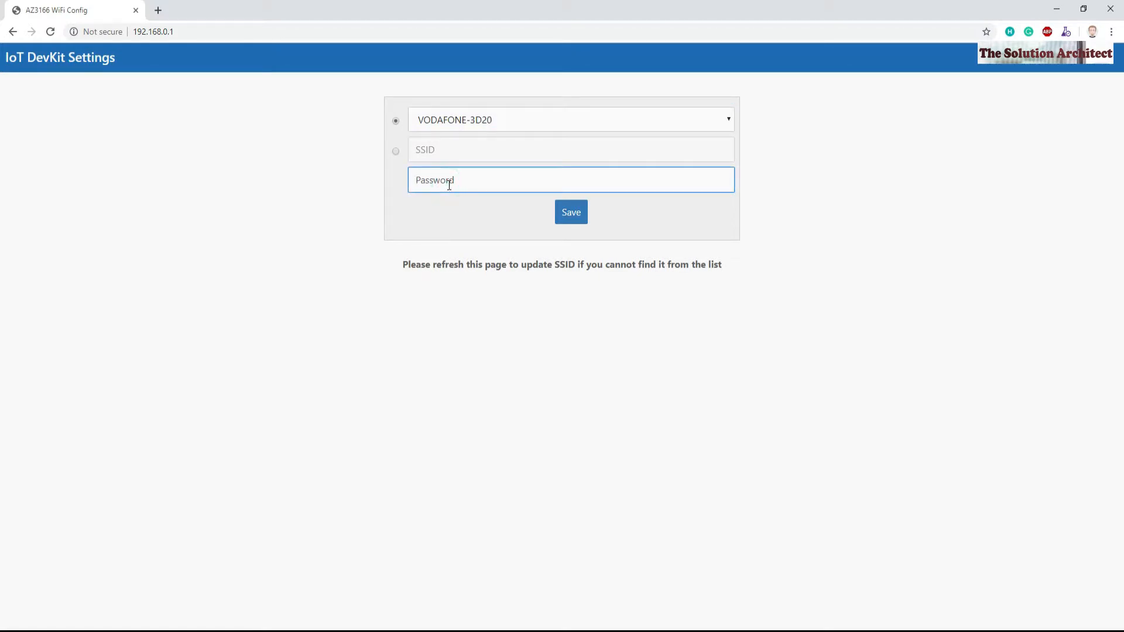
{"action": "type", "text": "•"}
{"action": "key", "text": "BackSpace"}
{"action": "type", "text": "••••••••••"}
{"action": "left_click", "coordinate": [570, 214]}
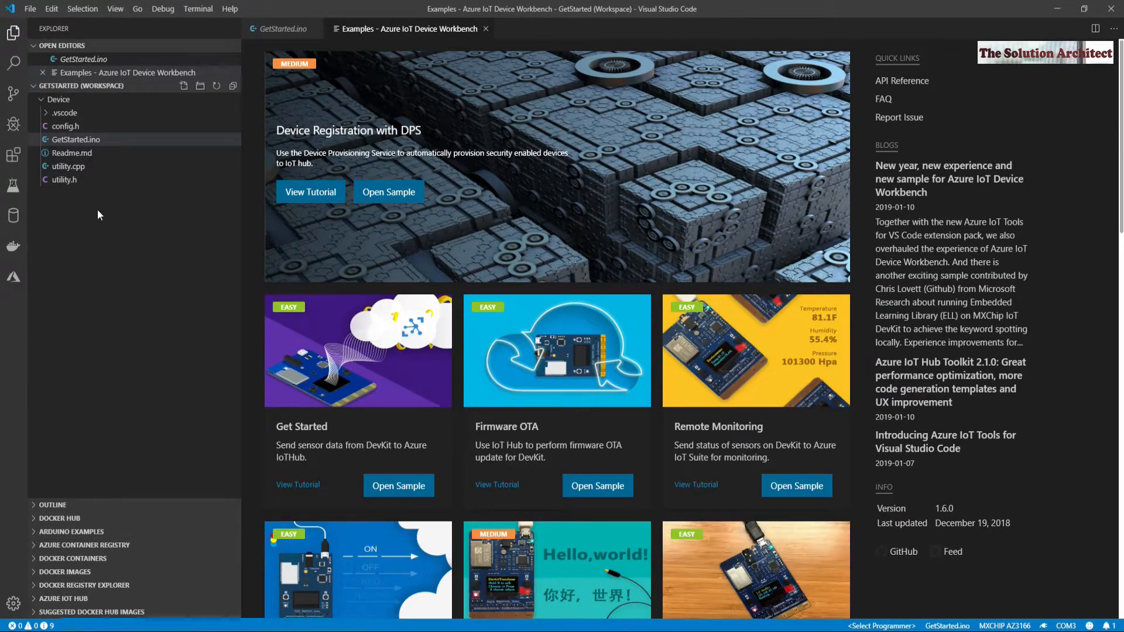
Step: Open GetStarted.ino, and in the Azure portal copy the primary connection string of the iotdevkitstarterkit device in the iothubarchitect hub
{"action": "left_click", "coordinate": [76, 141]}
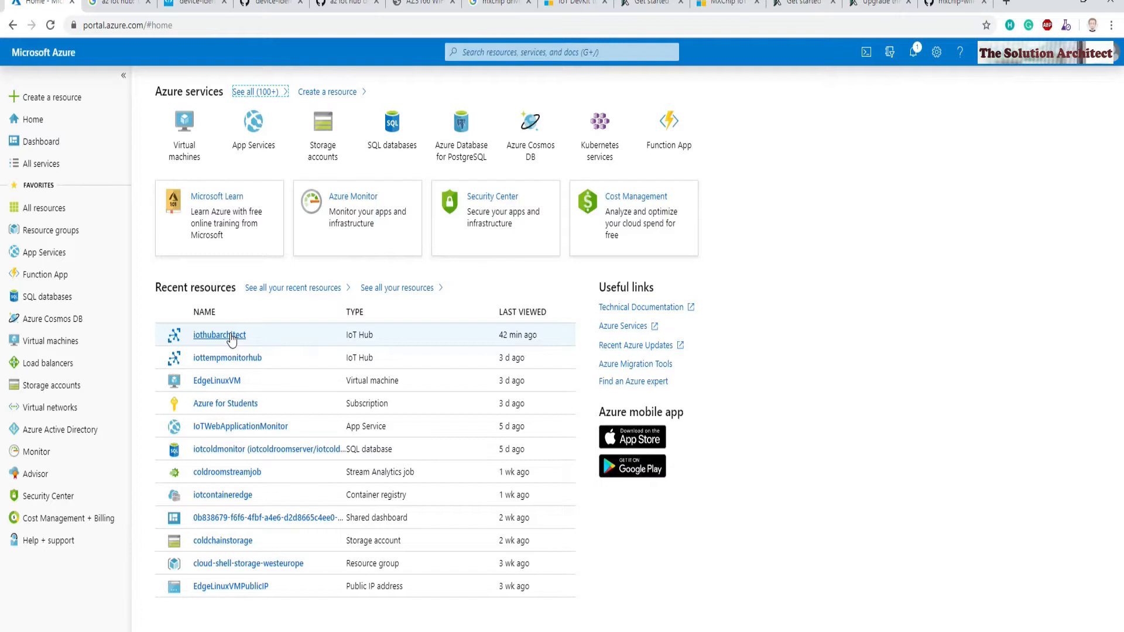
{"action": "left_click", "coordinate": [217, 343]}
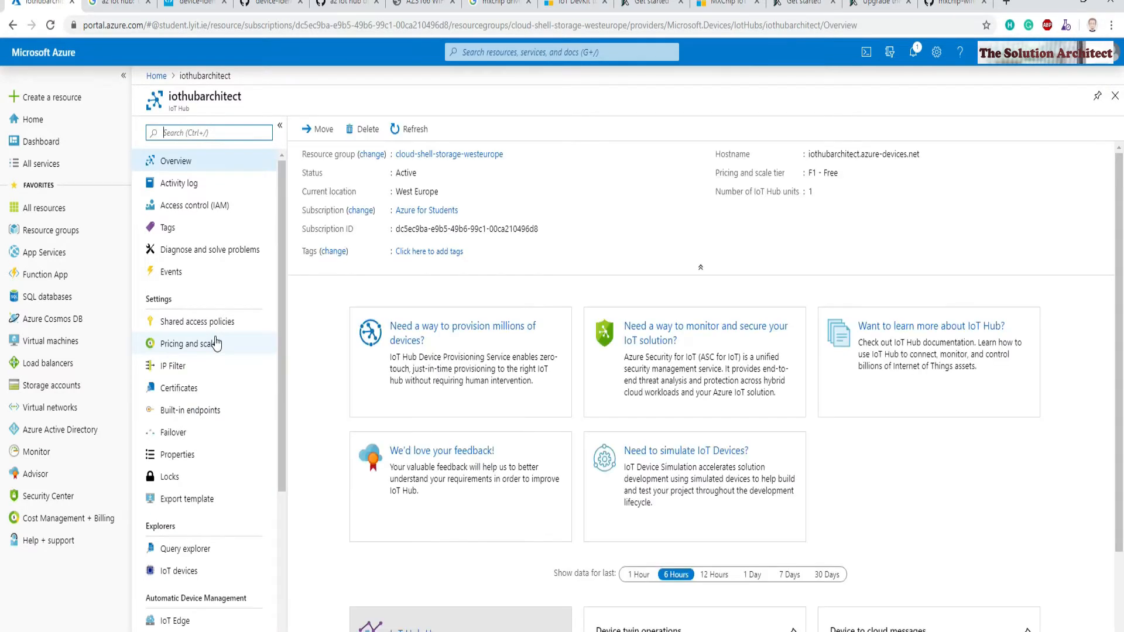
{"action": "left_click", "coordinate": [187, 575]}
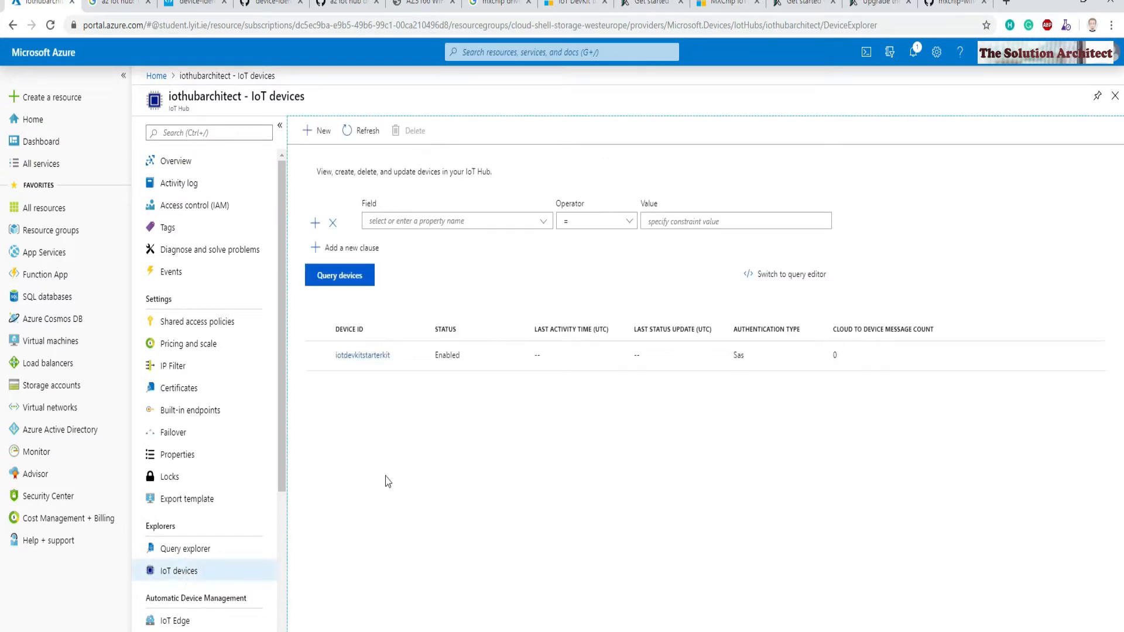
{"action": "left_click", "coordinate": [356, 356]}
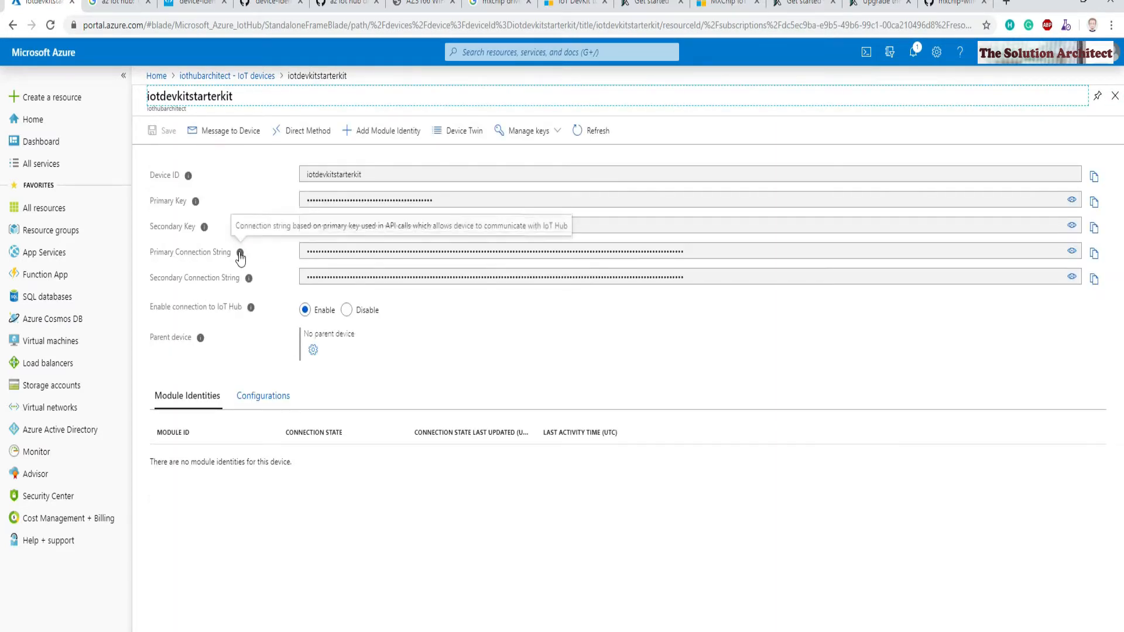
{"action": "left_click", "coordinate": [1094, 254]}
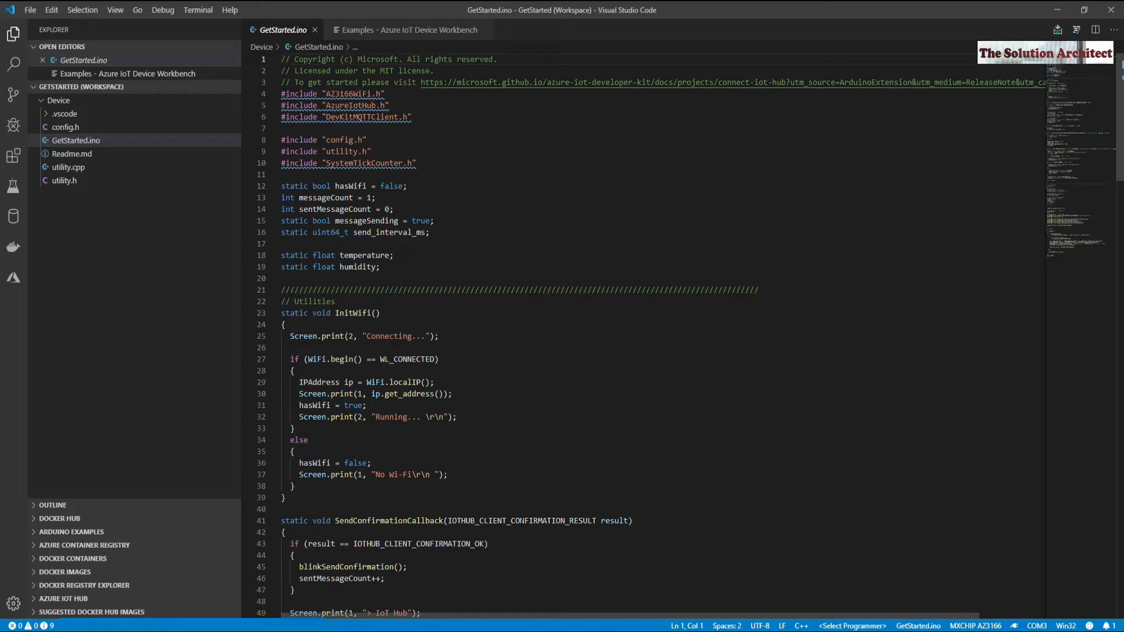
Step: In Visual Studio Code, configure the board's device connection string through Azure IoT Device Workbench by pasting the copied IoT Hub device connection string
{"action": "key", "text": "ctrl+shift+p"}
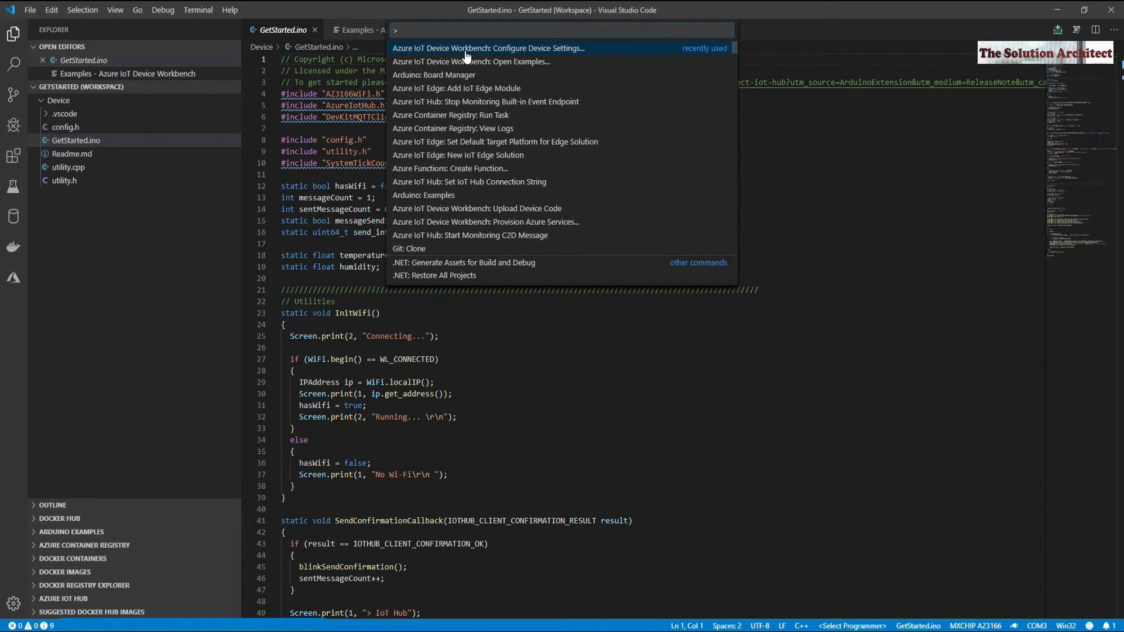
{"action": "left_click", "coordinate": [550, 51]}
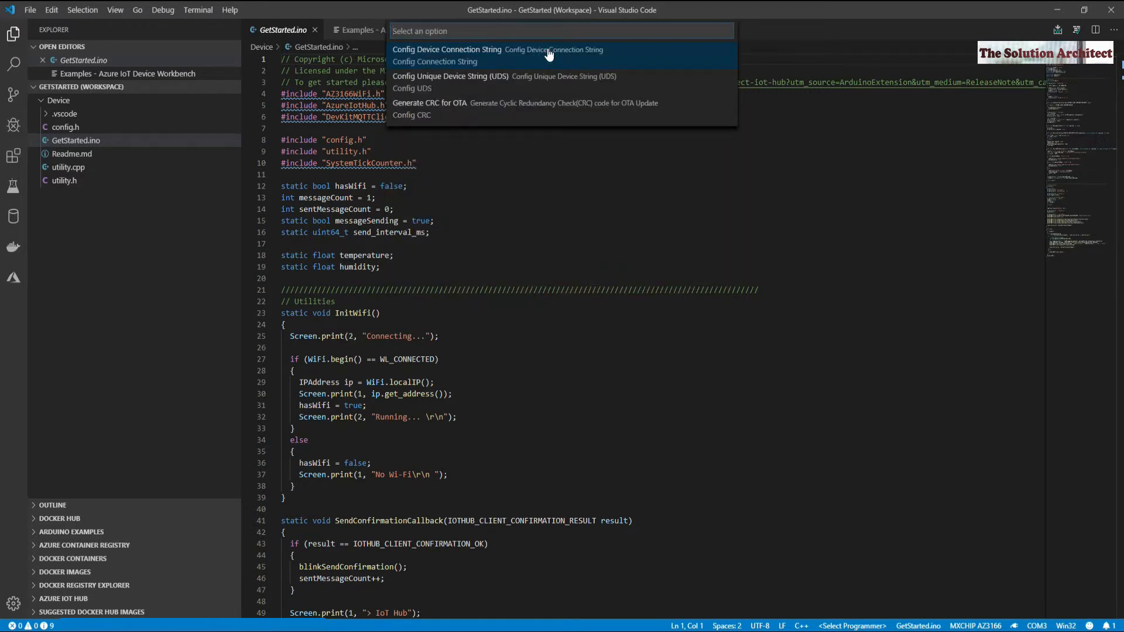
{"action": "left_click", "coordinate": [455, 63]}
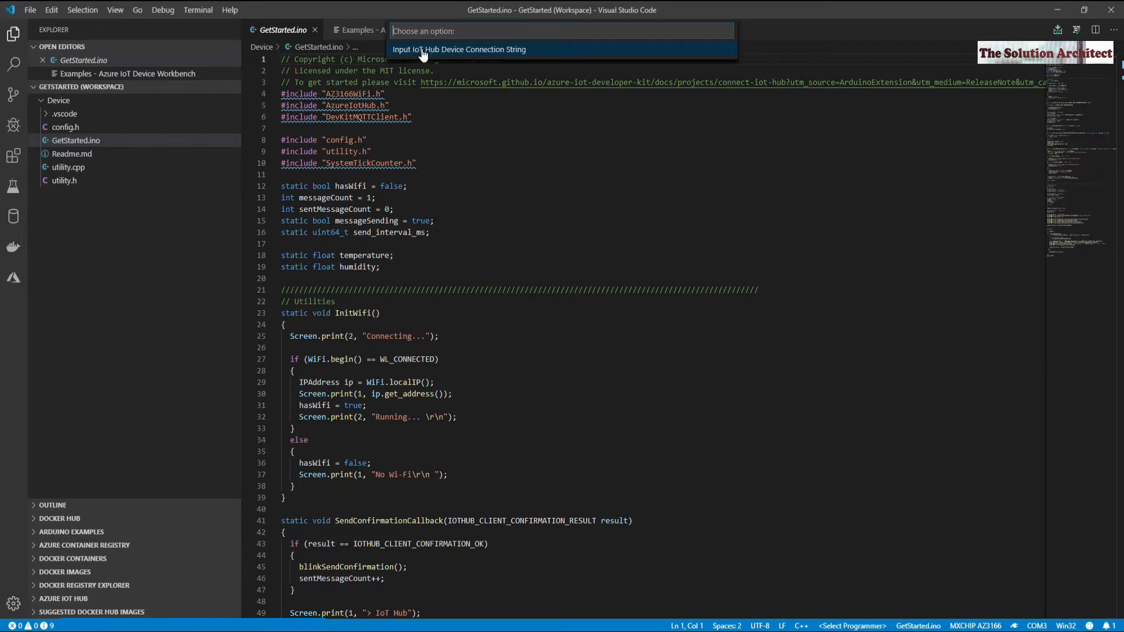
{"action": "left_click", "coordinate": [461, 49]}
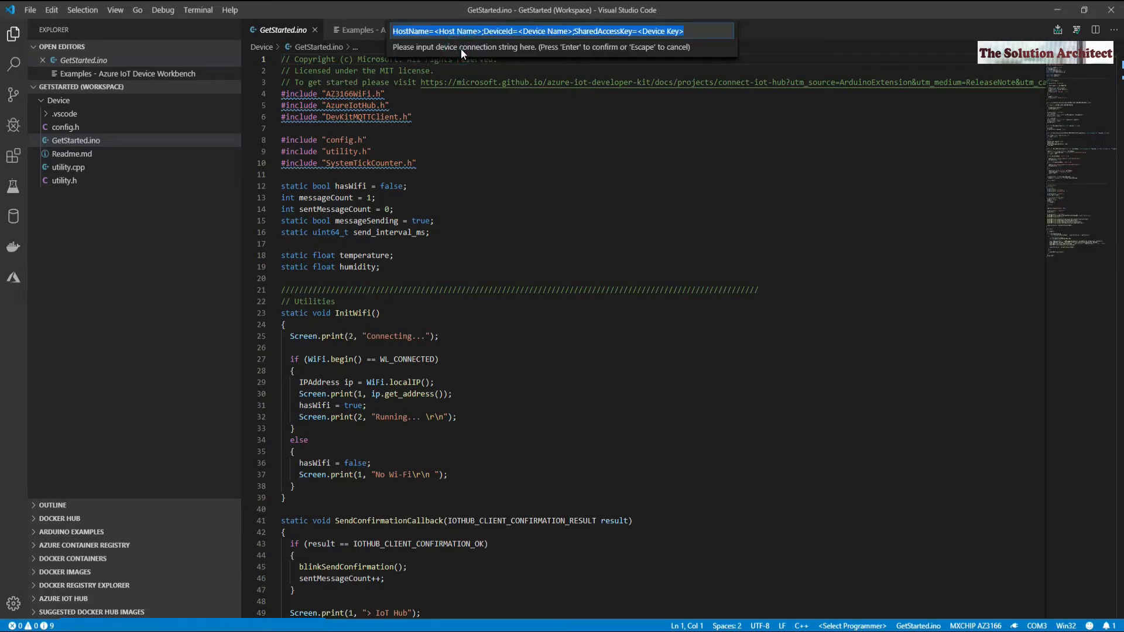
{"action": "key", "text": "ctrl+v"}
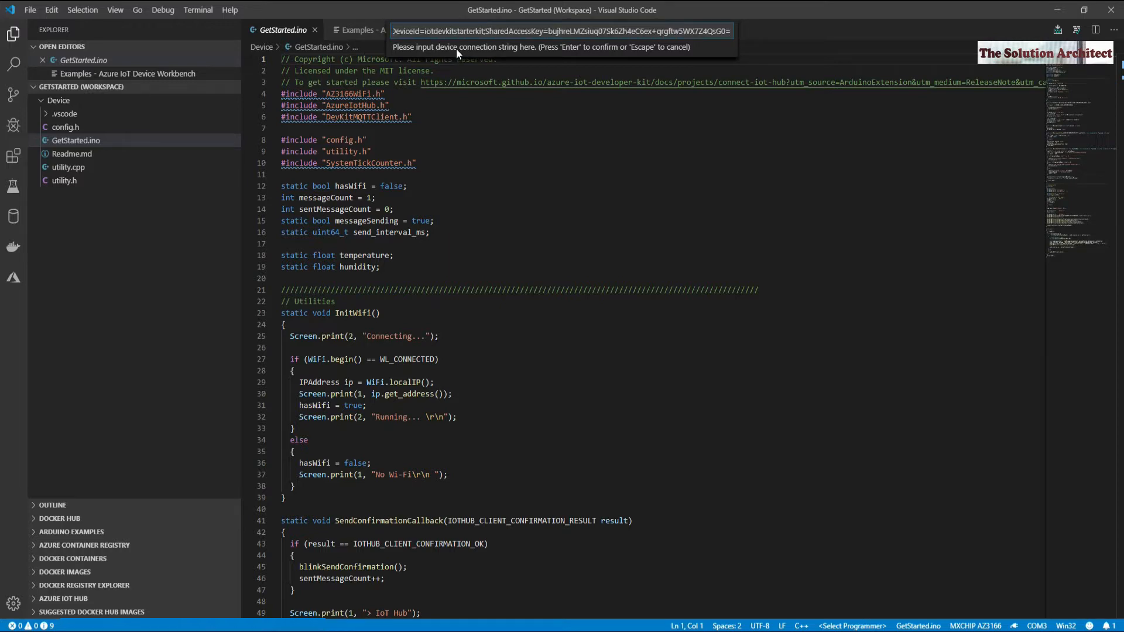
{"action": "key", "text": "Return"}
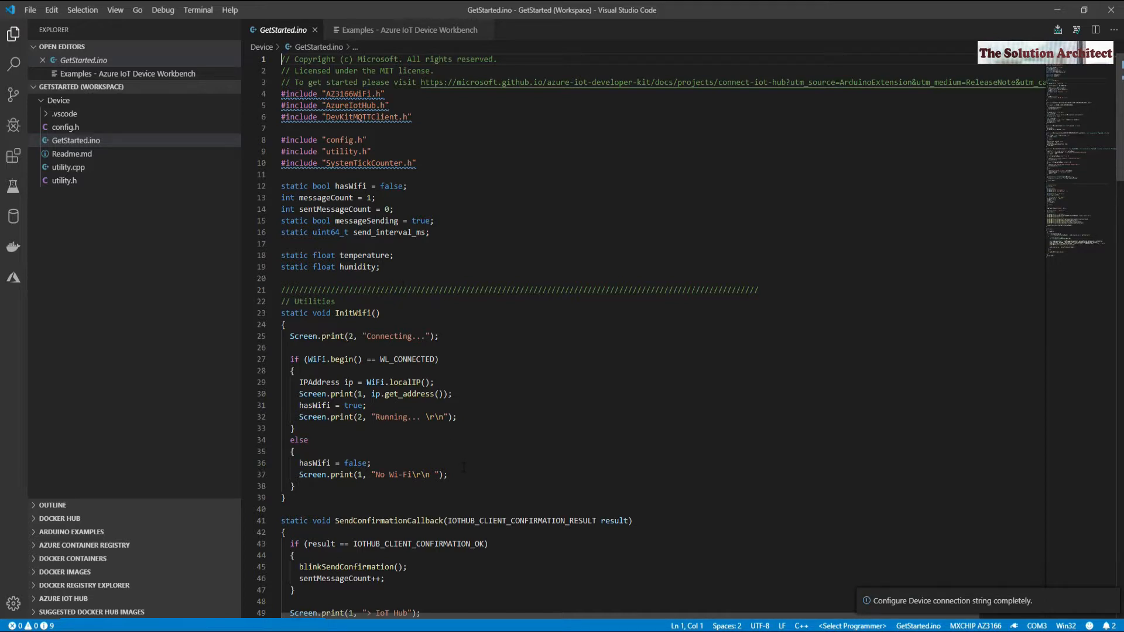
Step: Upload the GetStarted.ino sketch to the board and monitor serial port COM3 in an enlarged output panel
{"action": "scroll", "coordinate": [464, 466], "scroll_direction": "down", "scroll_amount": 6}
{"action": "scroll", "coordinate": [466, 381], "scroll_direction": "up", "scroll_amount": 6}
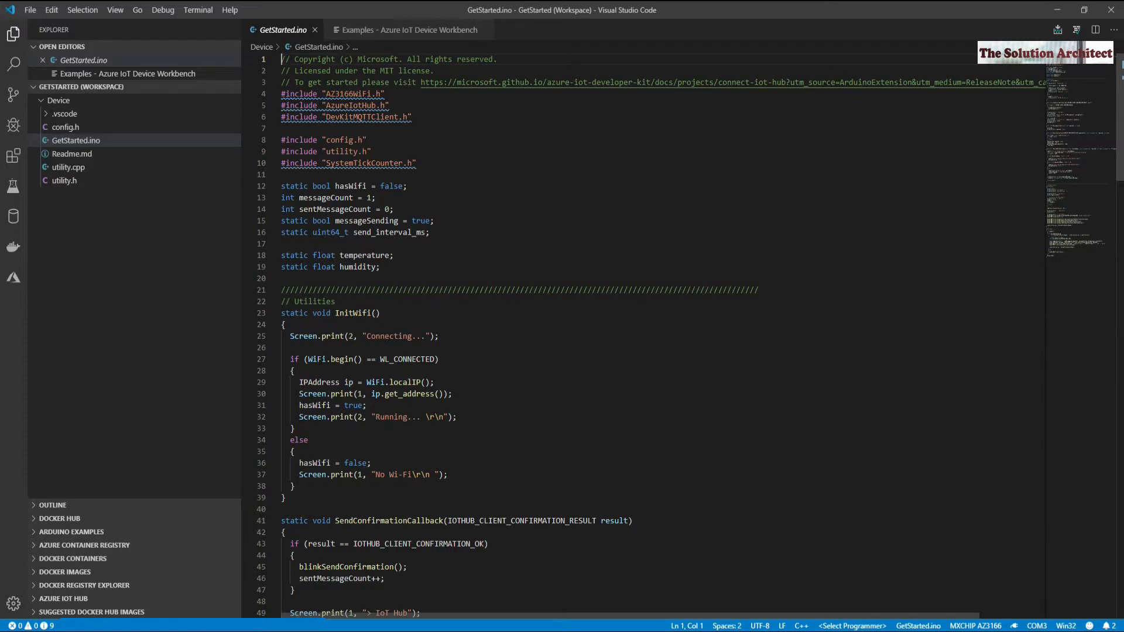
{"action": "left_click", "coordinate": [1058, 30]}
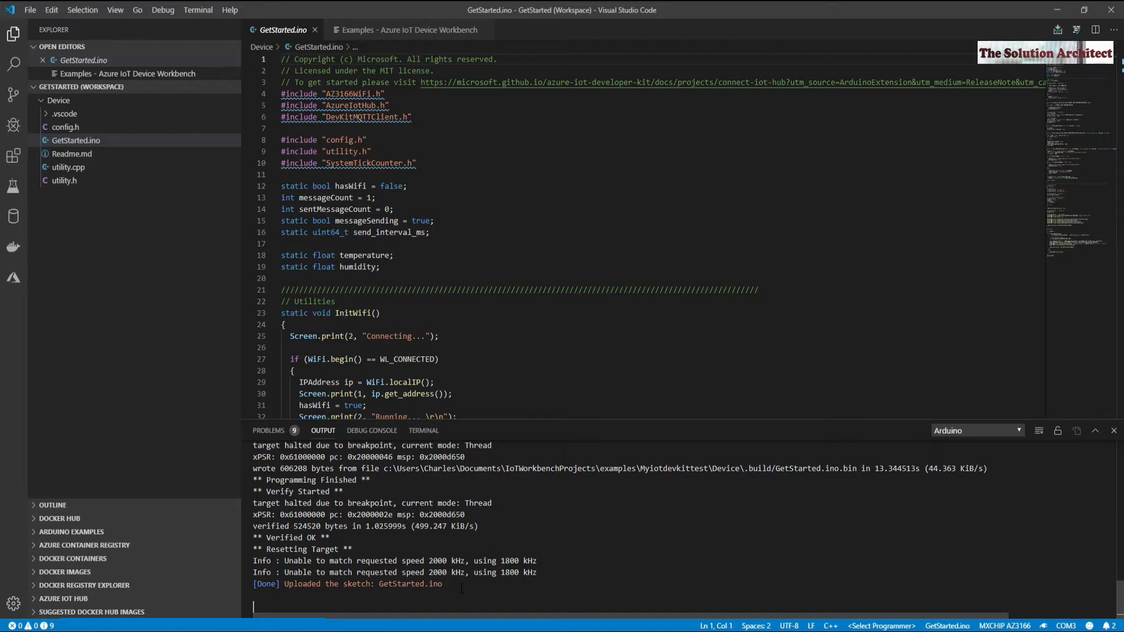
{"action": "left_click", "coordinate": [1043, 627]}
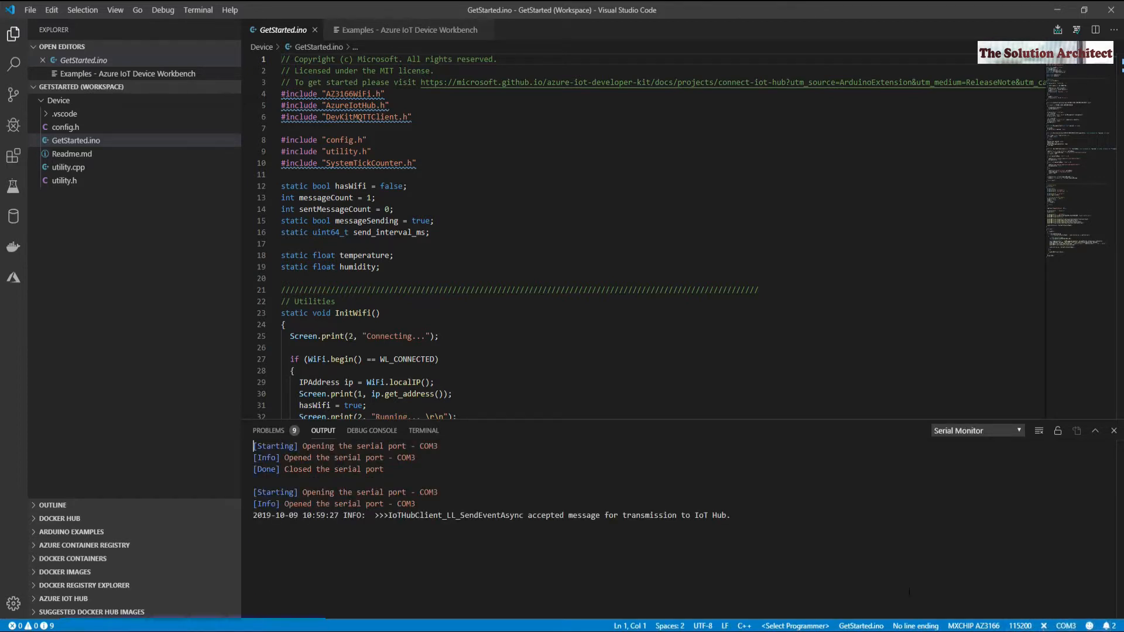
{"action": "left_click_drag", "start_coordinate": [668, 418], "coordinate": [684, 266]}
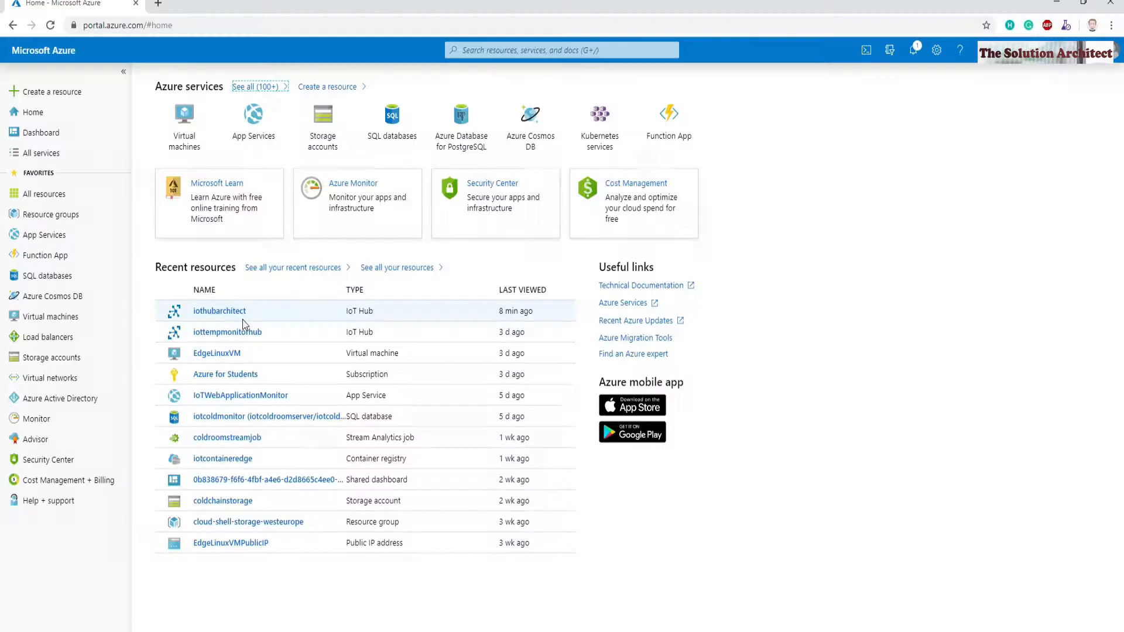
Step: In the Azure portal, examine the iothubarchitect hub's overview for its daily message usage, device twin operations and device-to-cloud messages
{"action": "left_click", "coordinate": [232, 305]}
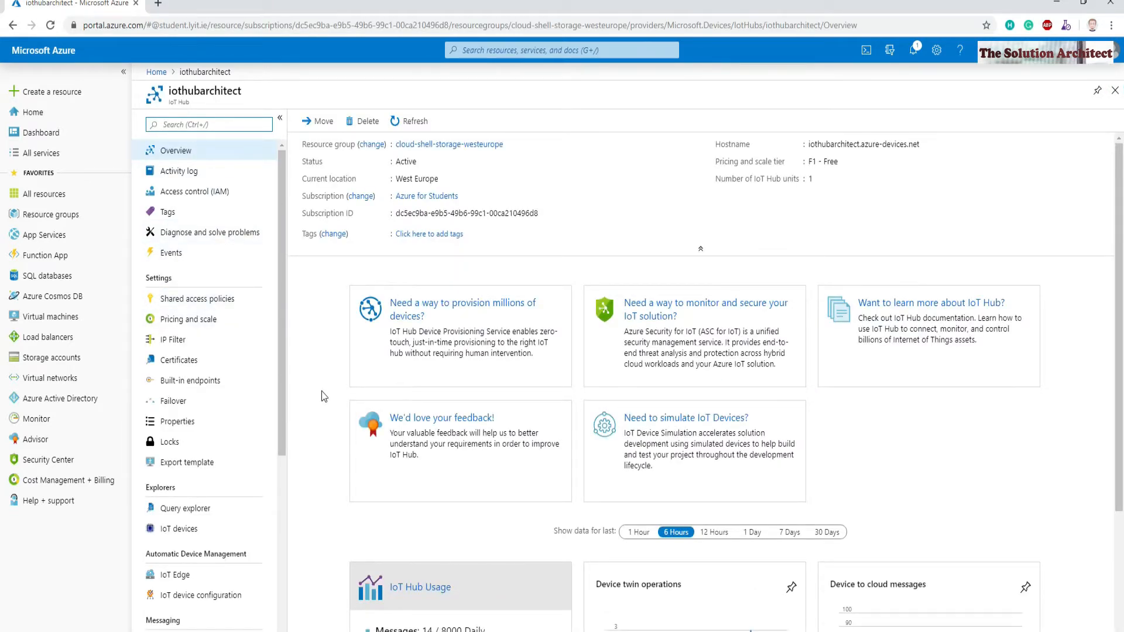
{"action": "scroll", "coordinate": [678, 550], "scroll_direction": "down", "scroll_amount": 3}
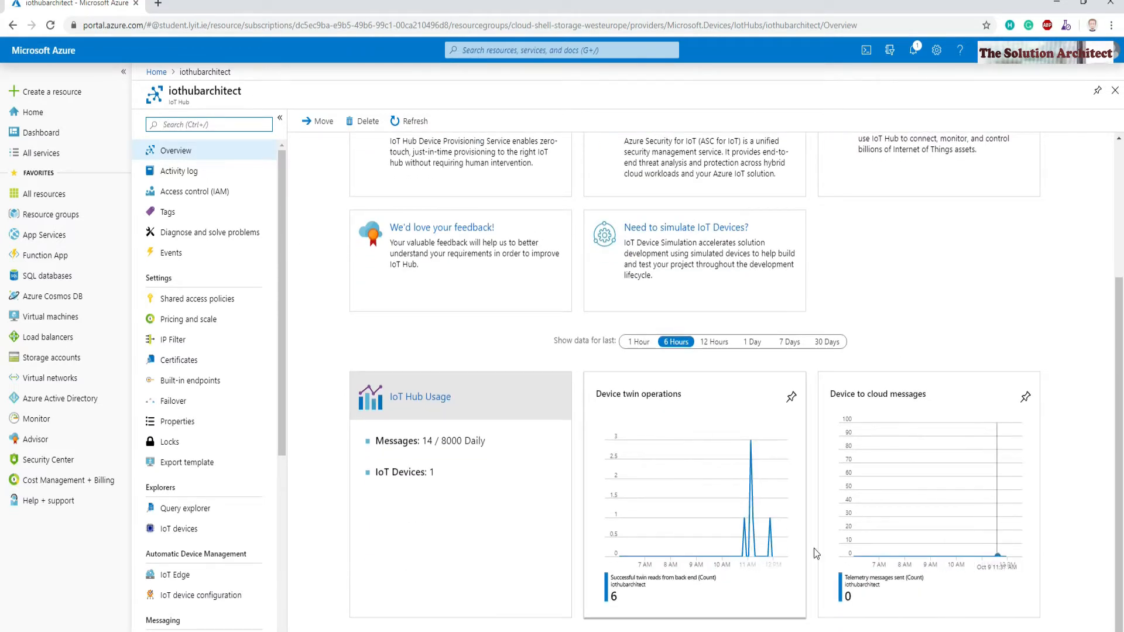
{"action": "double_click", "coordinate": [426, 442]}
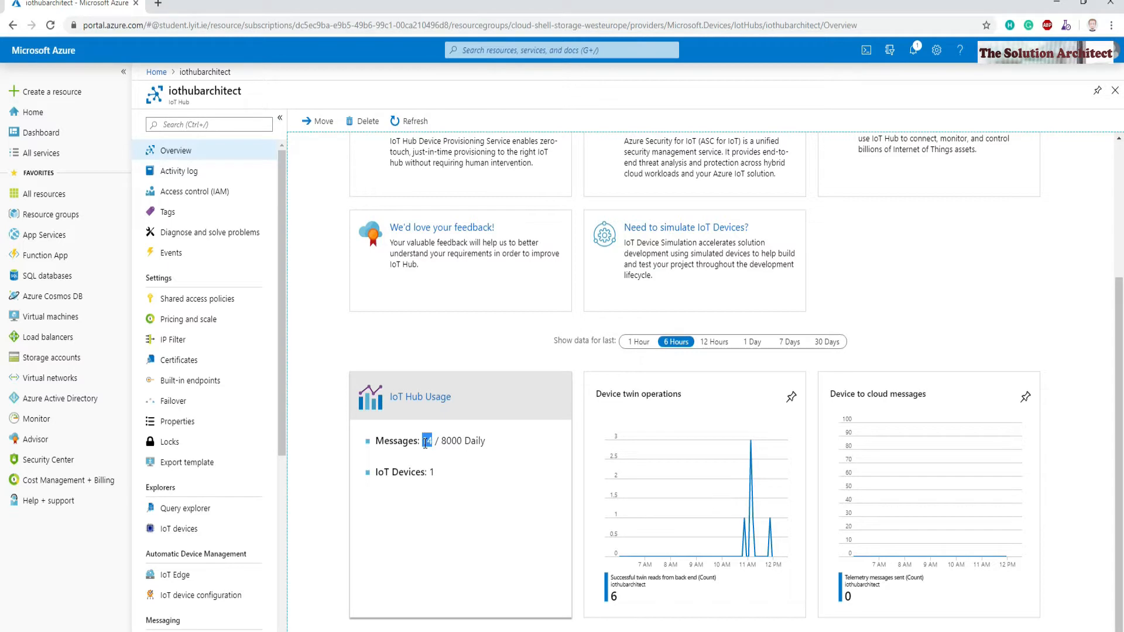
{"action": "scroll", "coordinate": [425, 443], "scroll_direction": "up", "scroll_amount": 4}
{"action": "scroll", "coordinate": [427, 448], "scroll_direction": "down", "scroll_amount": 1}
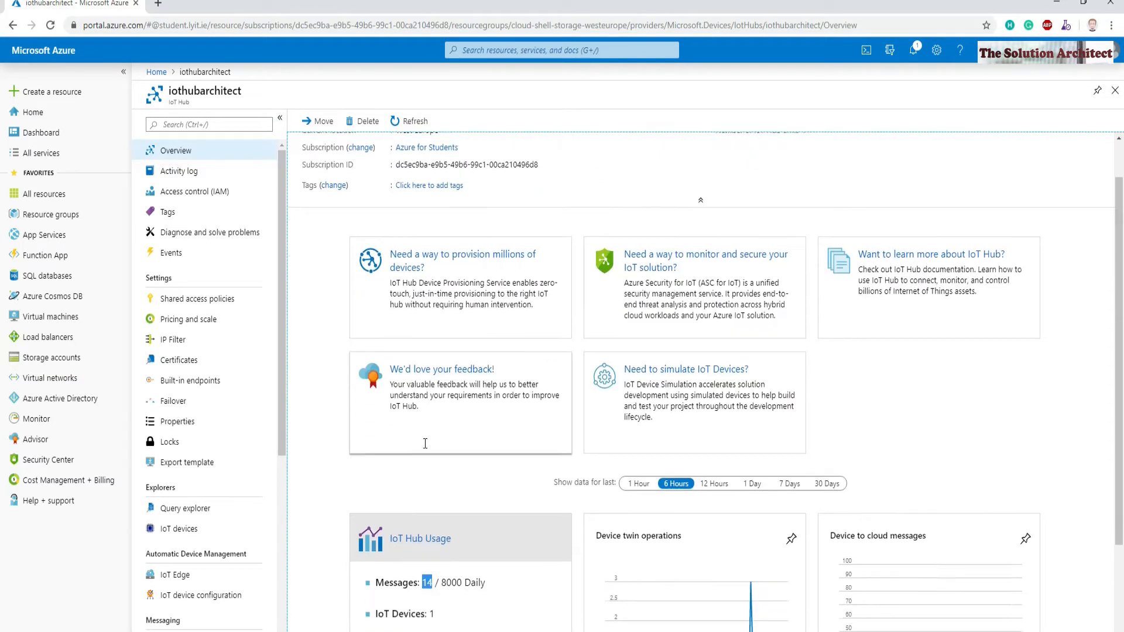
{"action": "scroll", "coordinate": [426, 449], "scroll_direction": "up", "scroll_amount": 1}
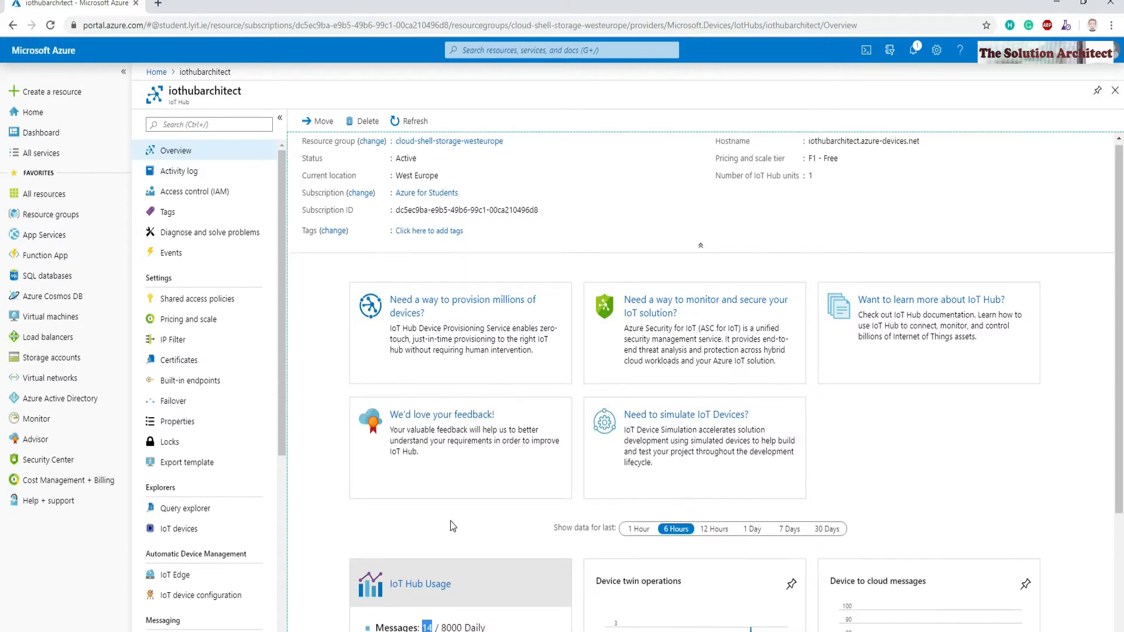
{"action": "scroll", "coordinate": [426, 443], "scroll_direction": "down", "scroll_amount": 3}
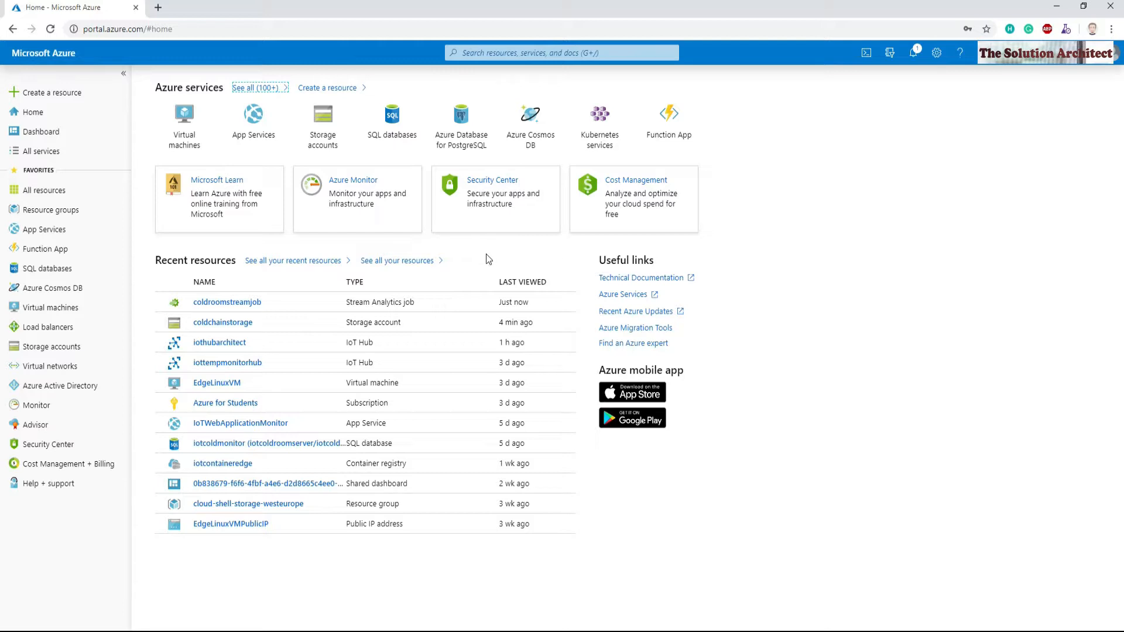
Step: Search the Azure Marketplace for Stream and open the creation form for a new Stream Analytics job
{"action": "left_click", "coordinate": [332, 89]}
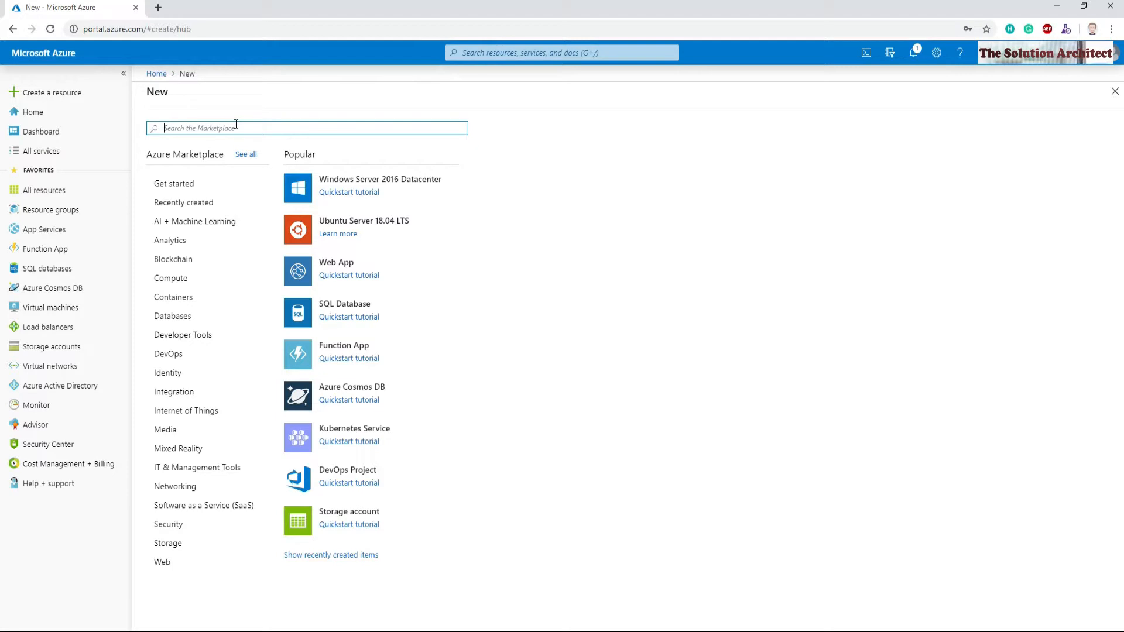
{"action": "type", "text": "Stream"}
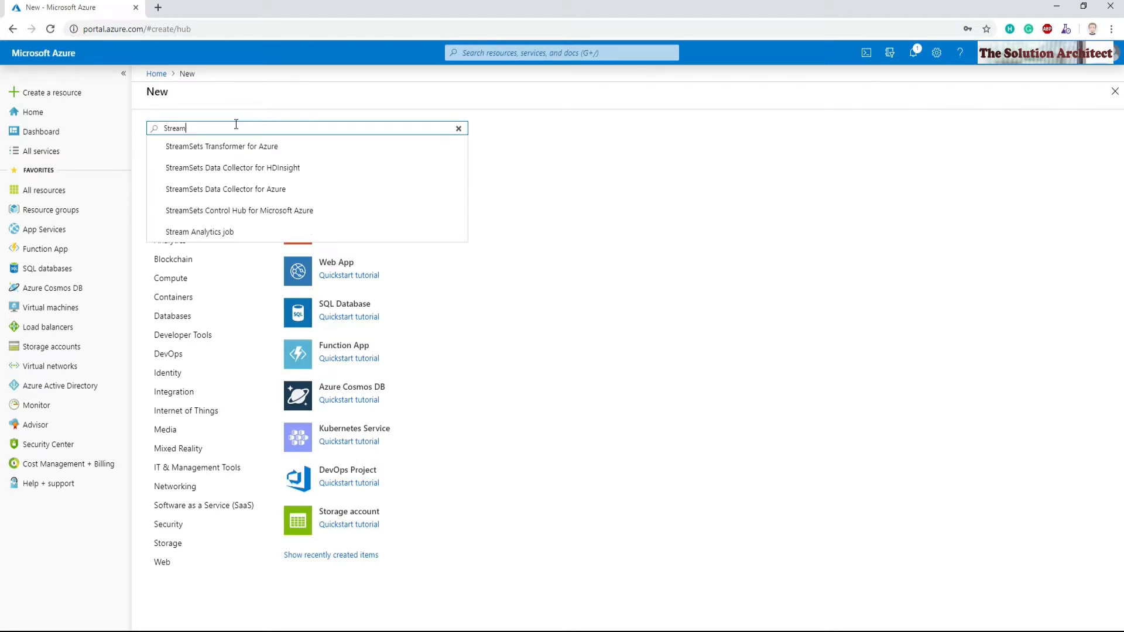
{"action": "left_click", "coordinate": [226, 146]}
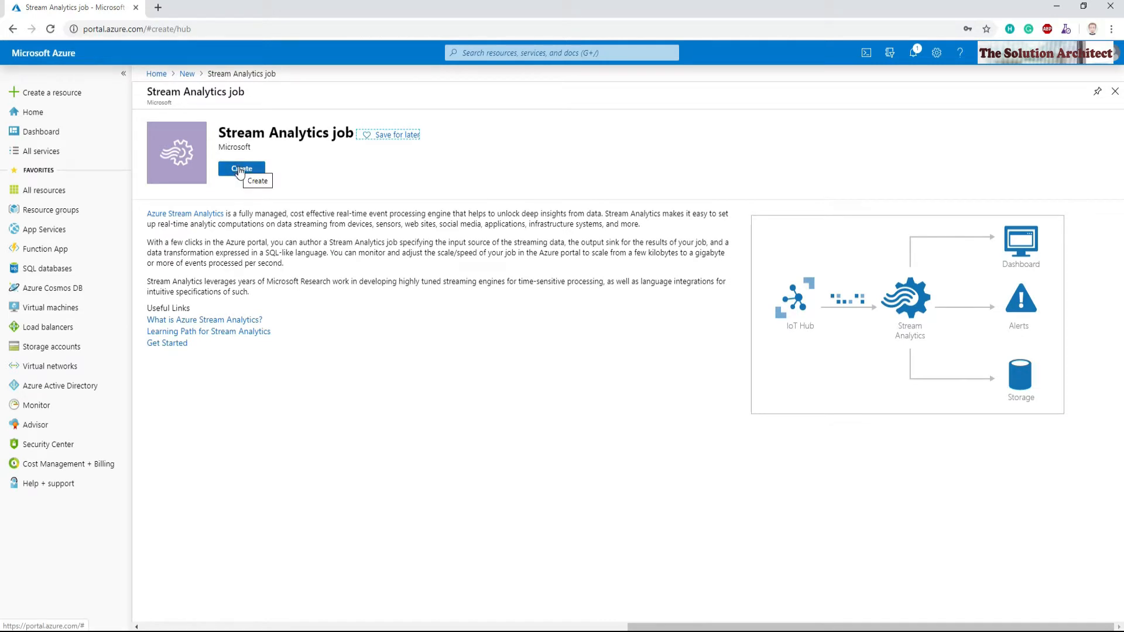
{"action": "left_click", "coordinate": [239, 170]}
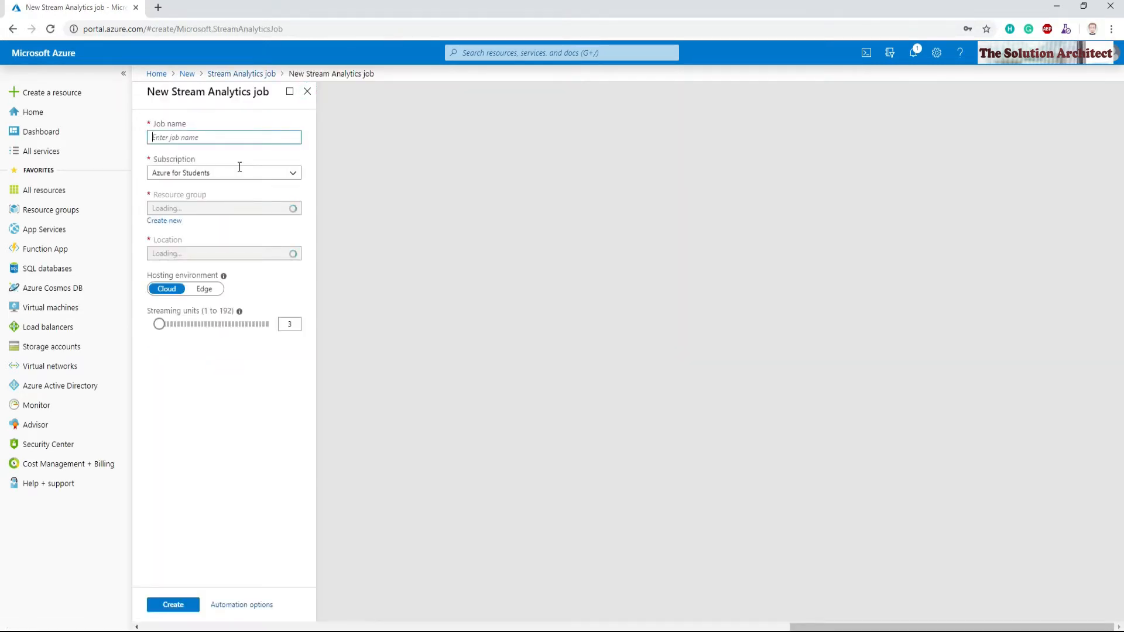
Step: Create the Stream Analytics job with the name iotstreamdevkitdata, keeping the default resource group, location and streaming units
{"action": "left_click", "coordinate": [178, 141]}
{"action": "type", "text": "iot"}
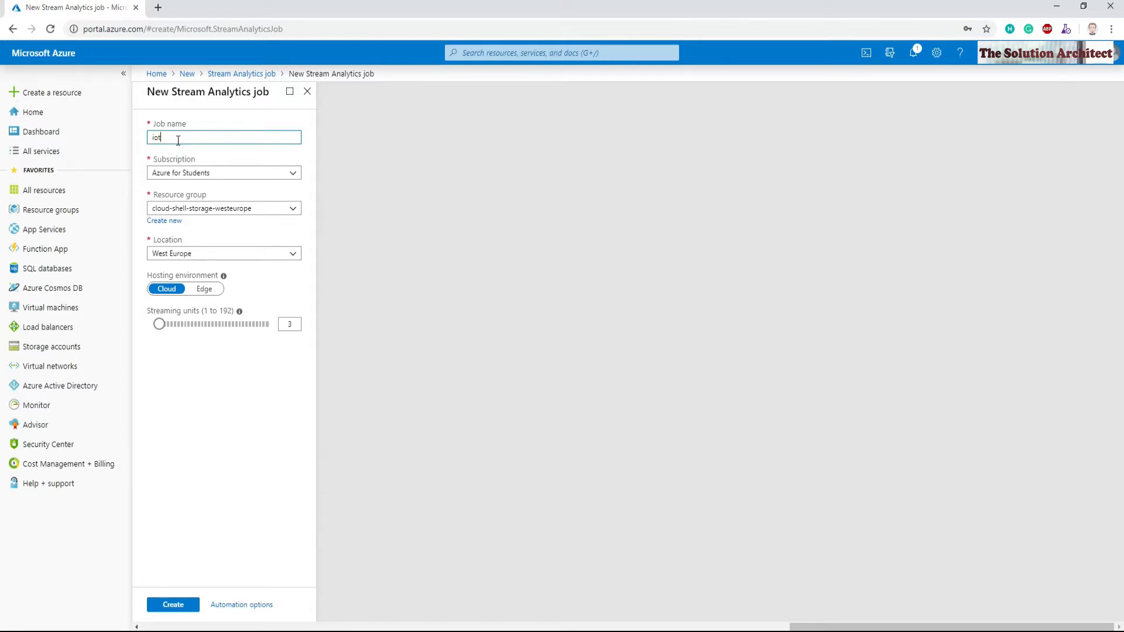
{"action": "type", "text": "streamdevkitdata"}
{"action": "left_click", "coordinate": [178, 609]}
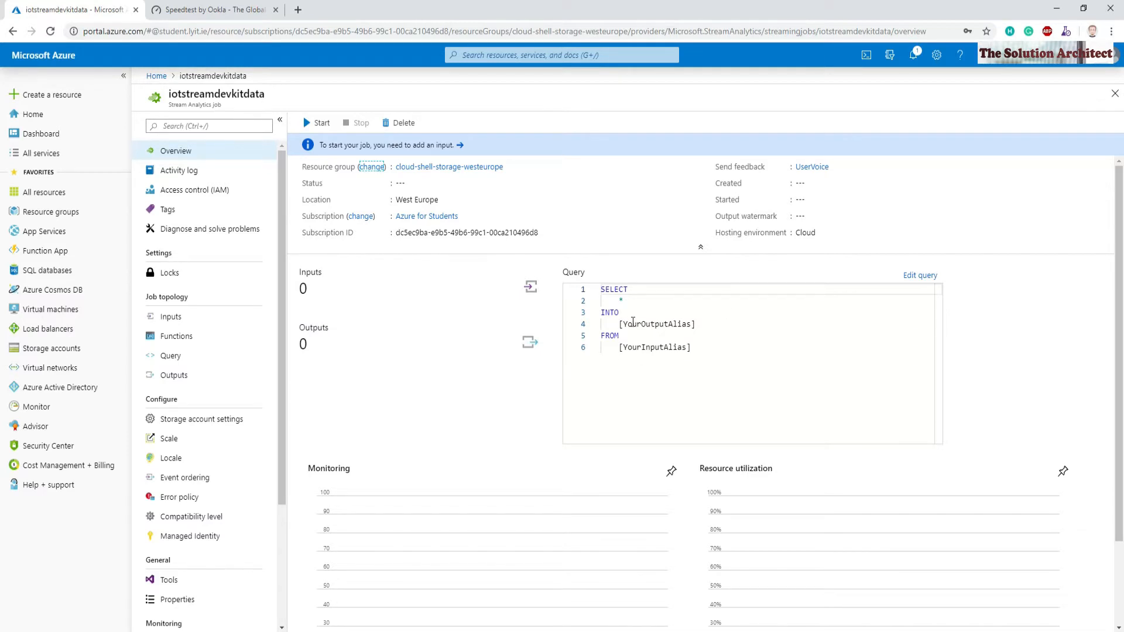
Step: Add an IoT Hub stream input with the alias inputstream to the iotstreamdevkitdata job, using the iothubarchitect hub, and save it
{"action": "left_click", "coordinate": [530, 291]}
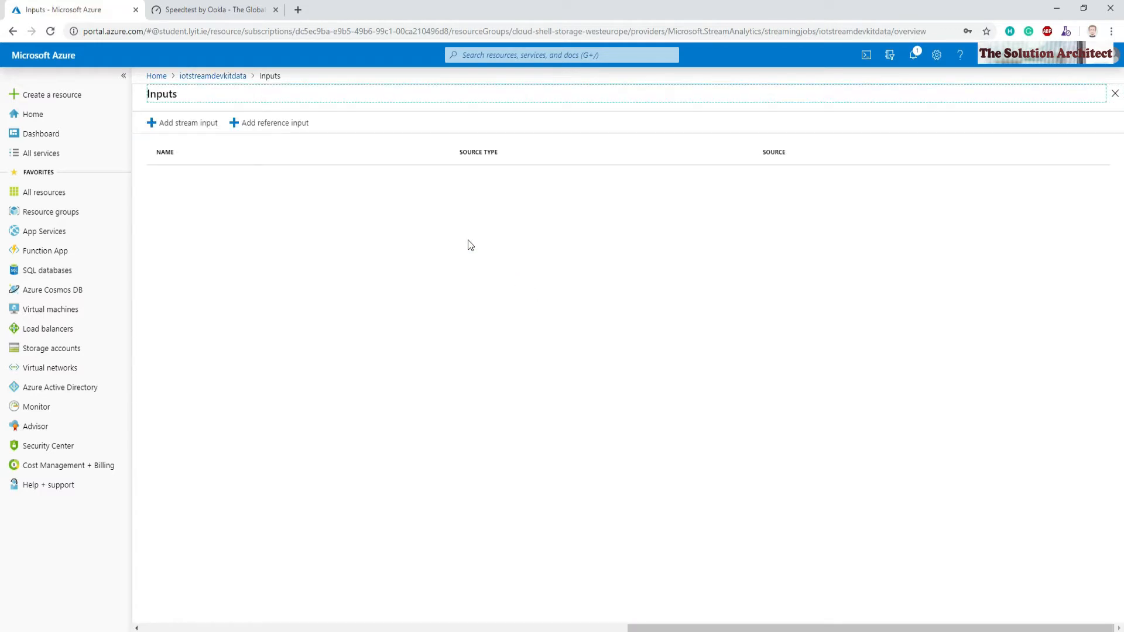
{"action": "left_click", "coordinate": [164, 128]}
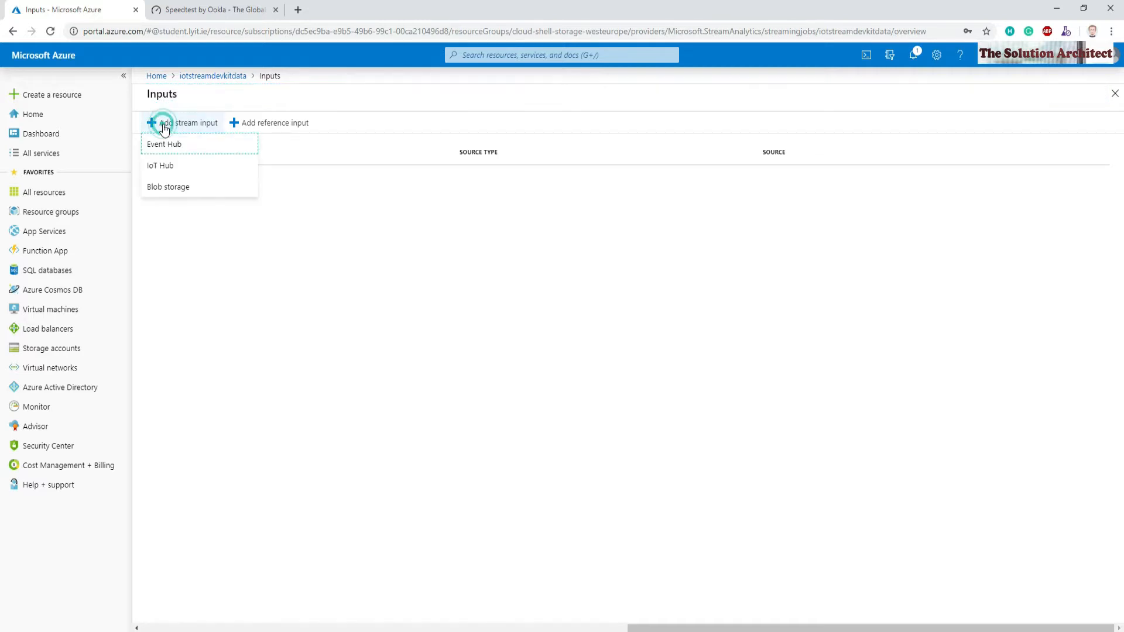
{"action": "left_click", "coordinate": [169, 168]}
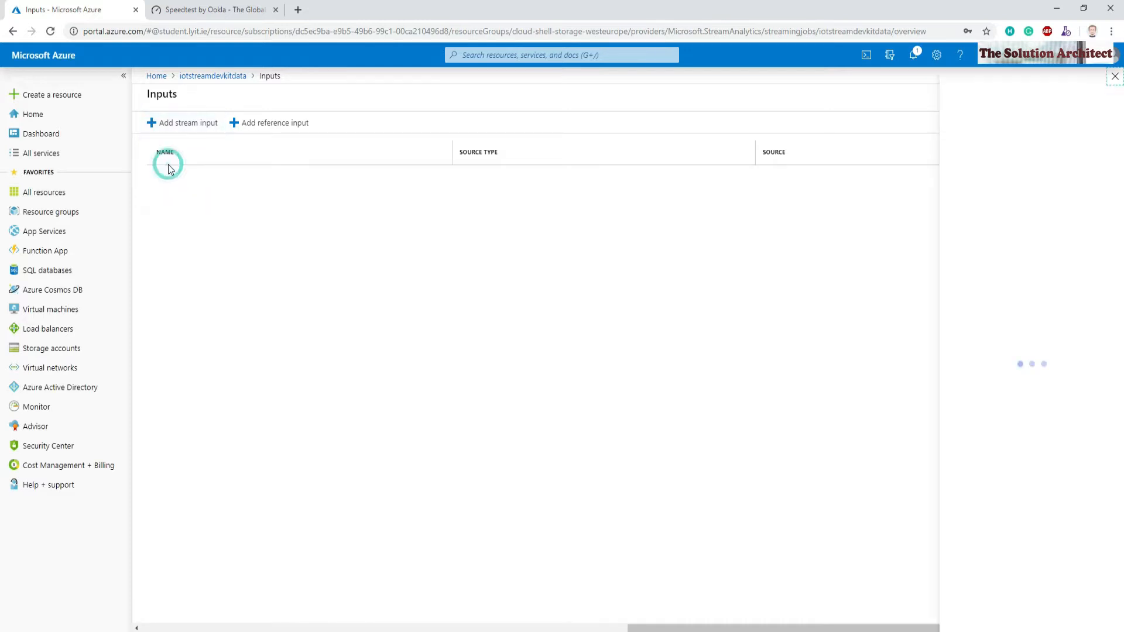
{"action": "left_click", "coordinate": [969, 131]}
{"action": "type", "text": "inputstream"}
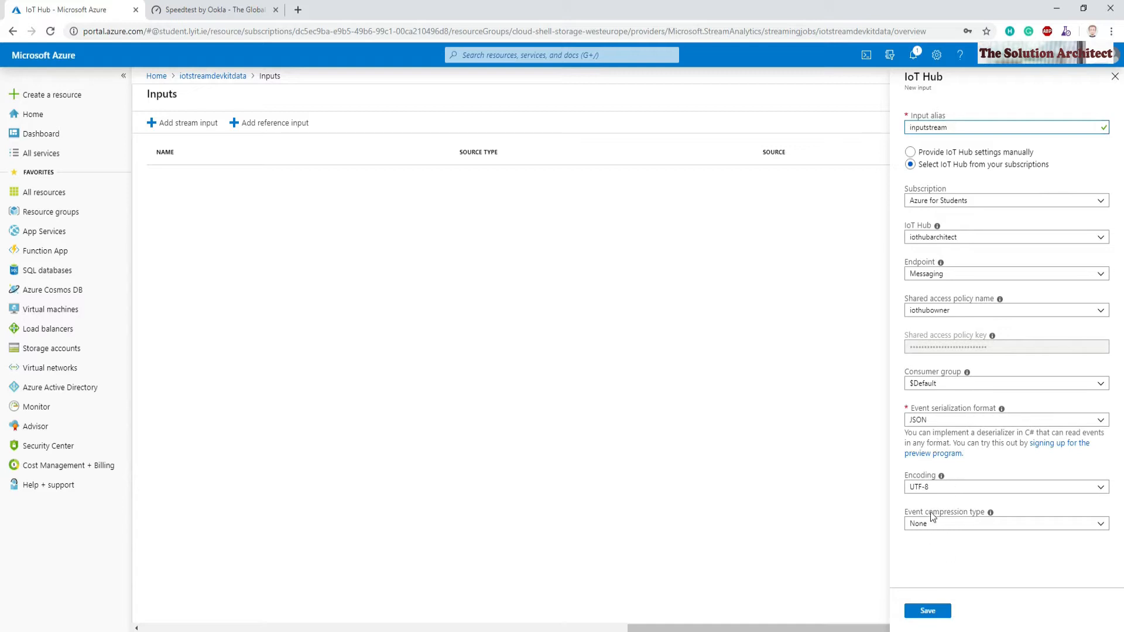
{"action": "left_click", "coordinate": [928, 612]}
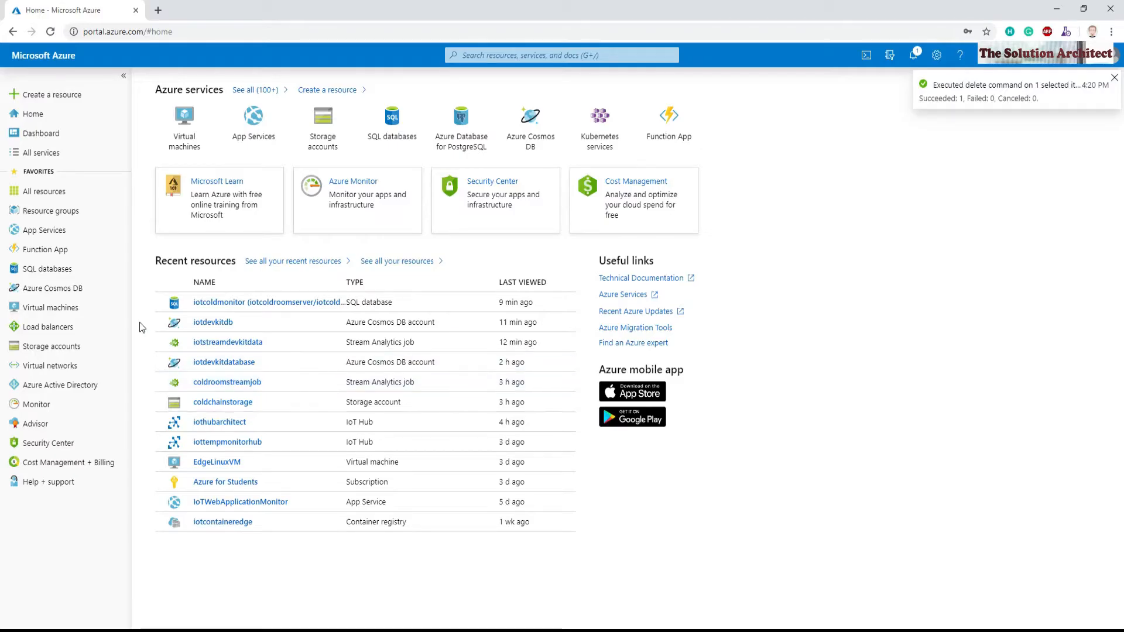
Step: Start a new SQL database named iotdevkitdb in the cloud-shell-storage-westeurope resource group
{"action": "left_click", "coordinate": [49, 275]}
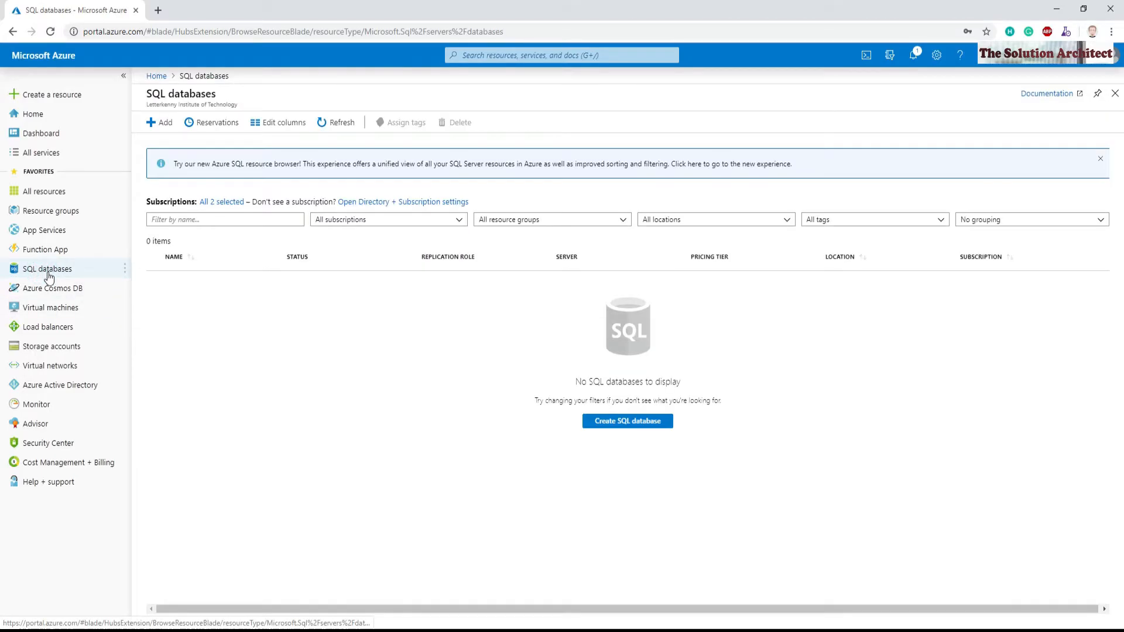
{"action": "left_click", "coordinate": [164, 123]}
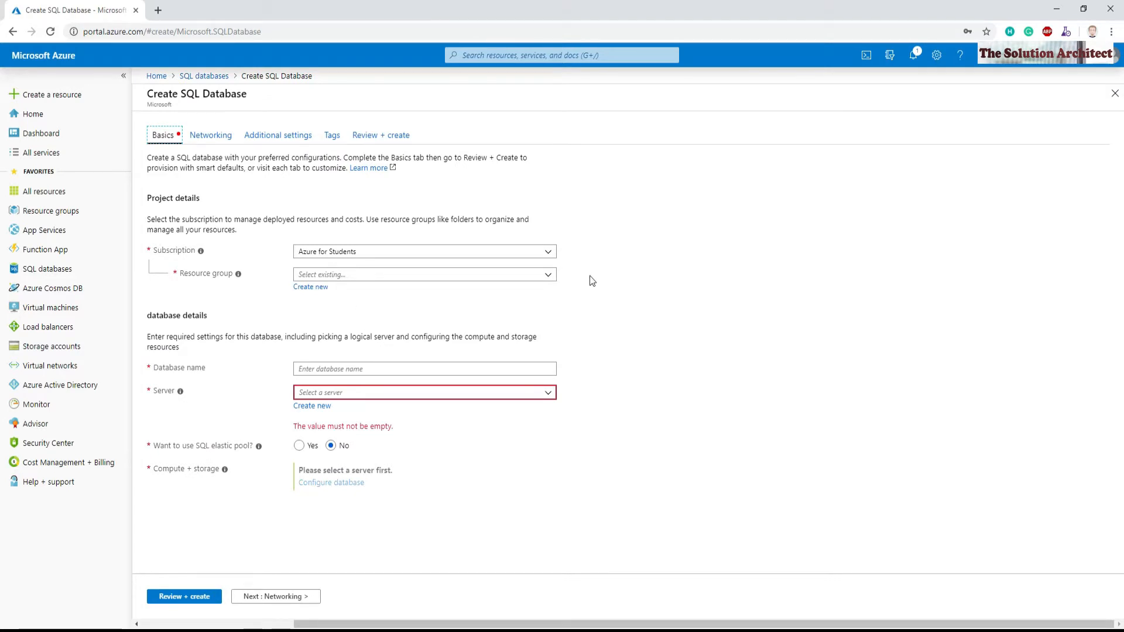
{"action": "left_click", "coordinate": [548, 274]}
{"action": "left_click", "coordinate": [345, 293]}
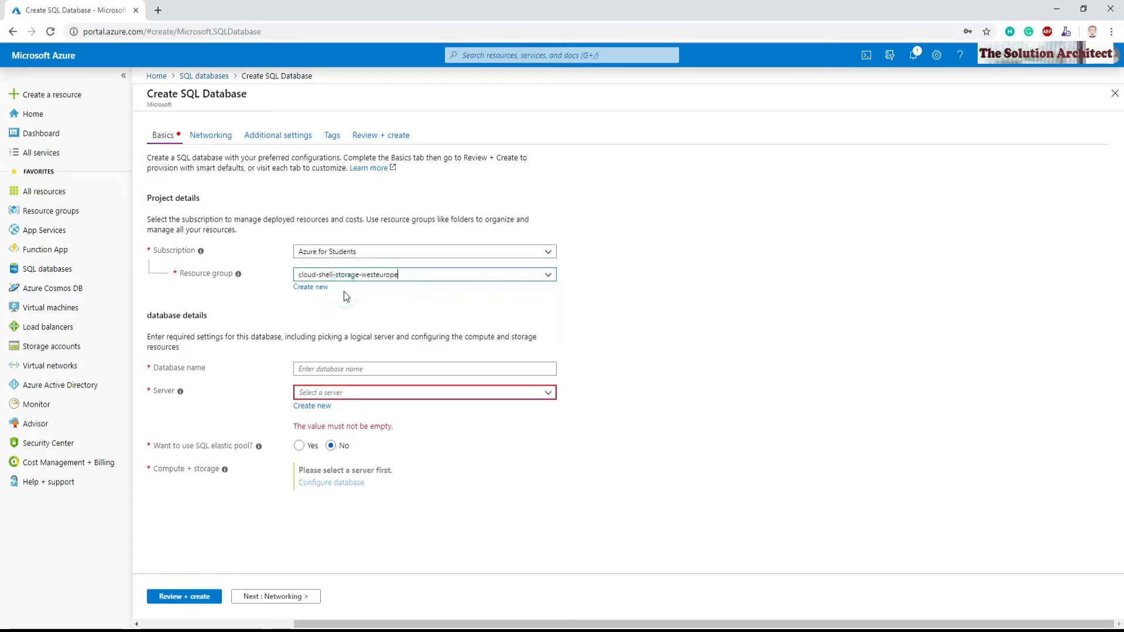
{"action": "left_click", "coordinate": [548, 396]}
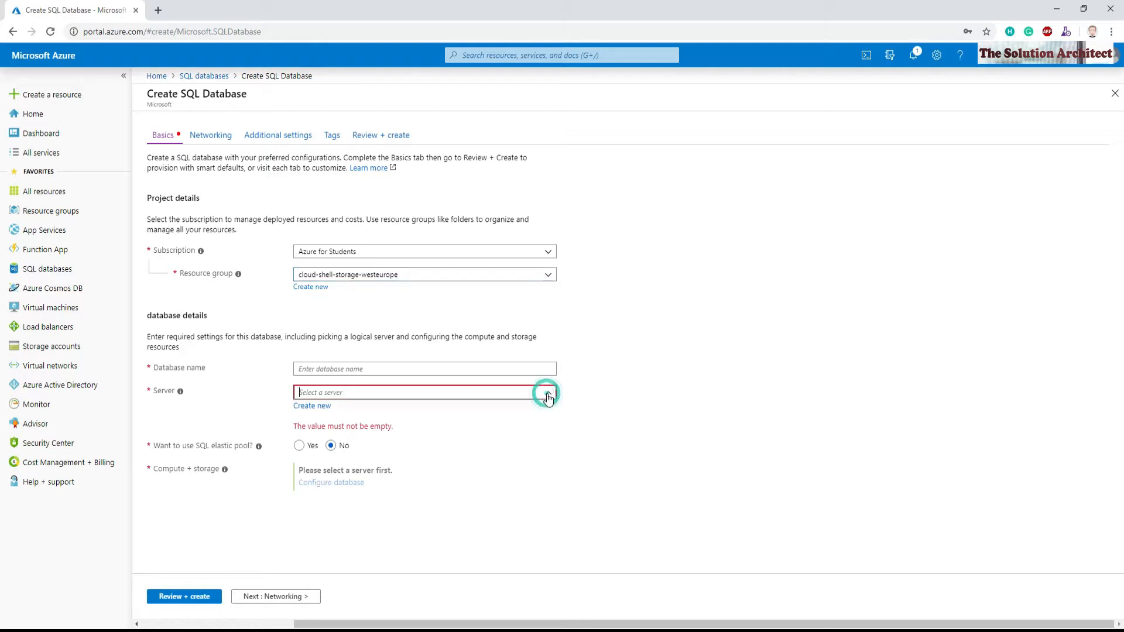
{"action": "left_click", "coordinate": [366, 371]}
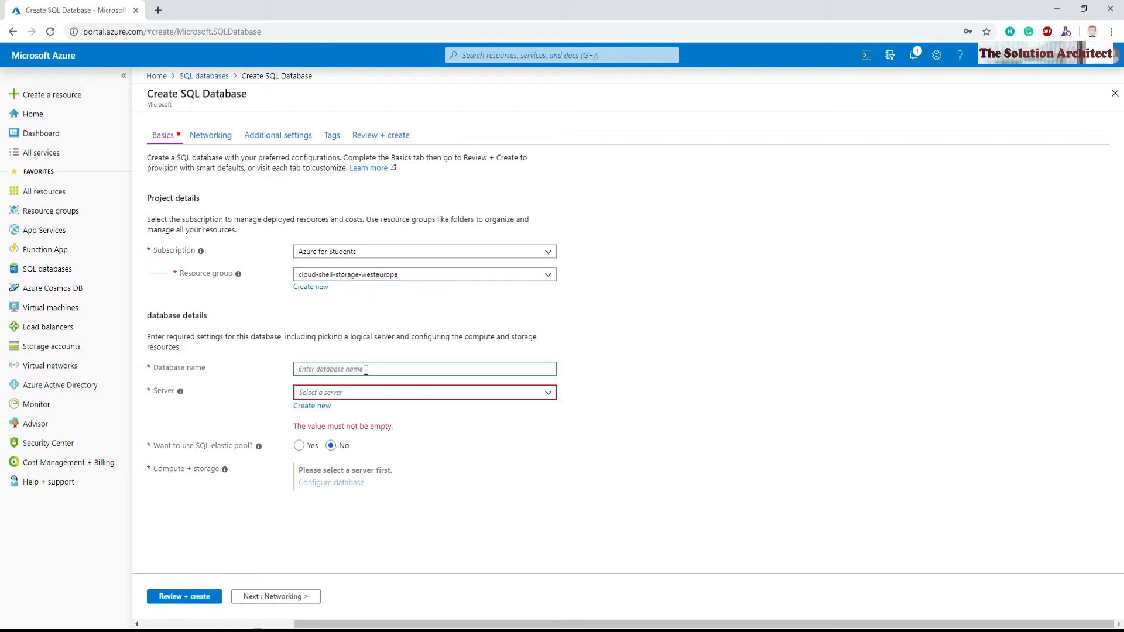
{"action": "type", "text": "iotdevkitdb"}
{"action": "key", "text": "Tab"}
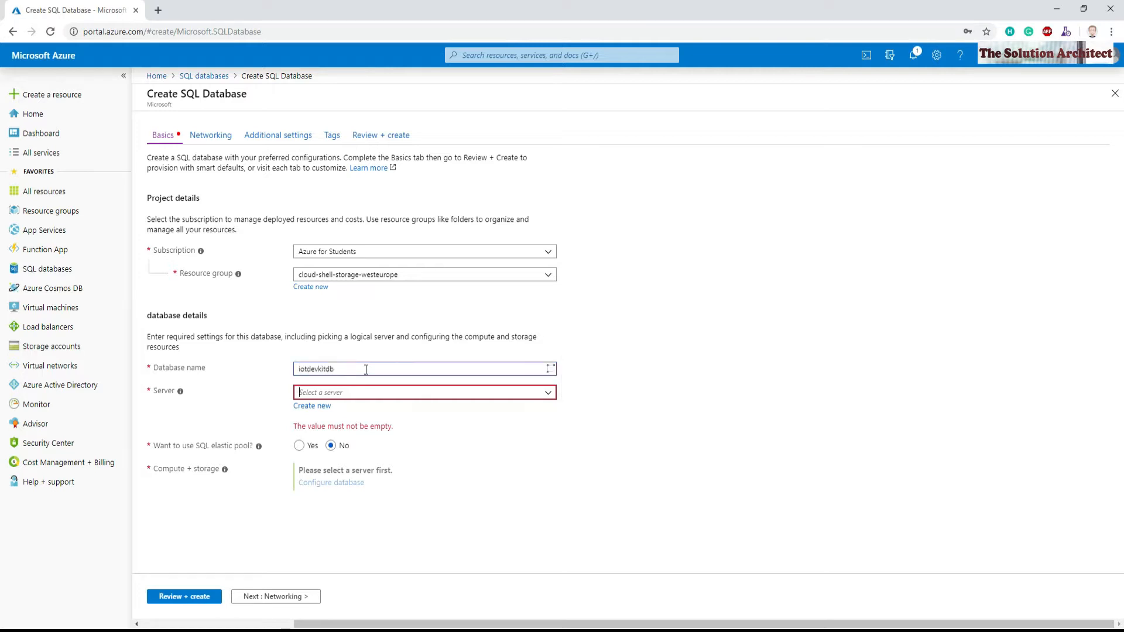
Step: Start a new server for the database and set its location to (Europe) West Europe
{"action": "left_click", "coordinate": [311, 406]}
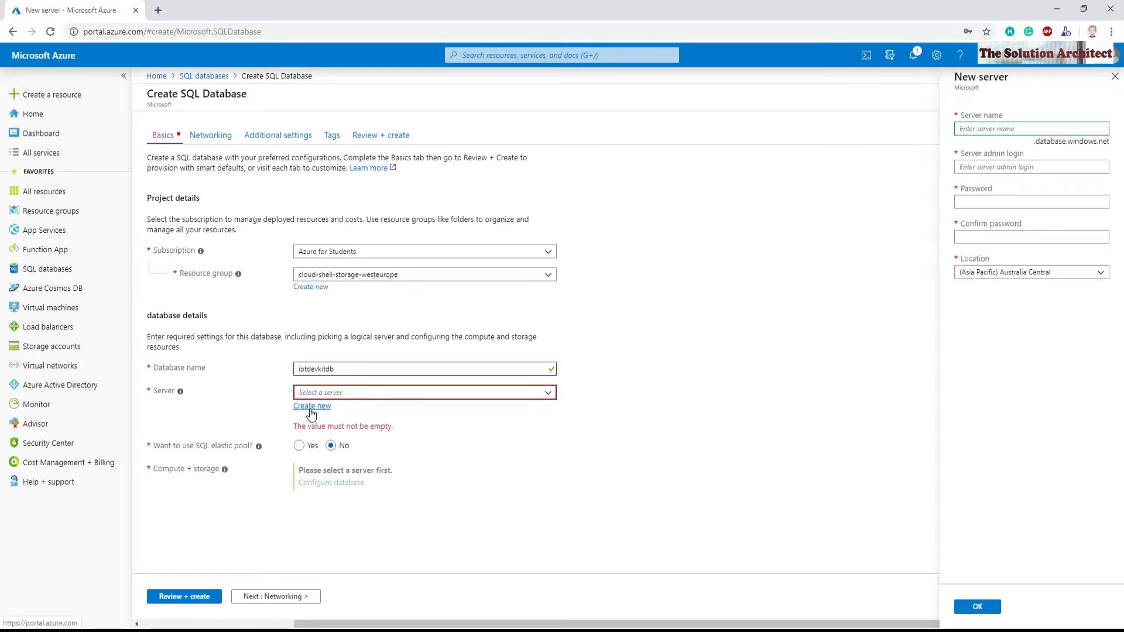
{"action": "left_click", "coordinate": [1100, 272]}
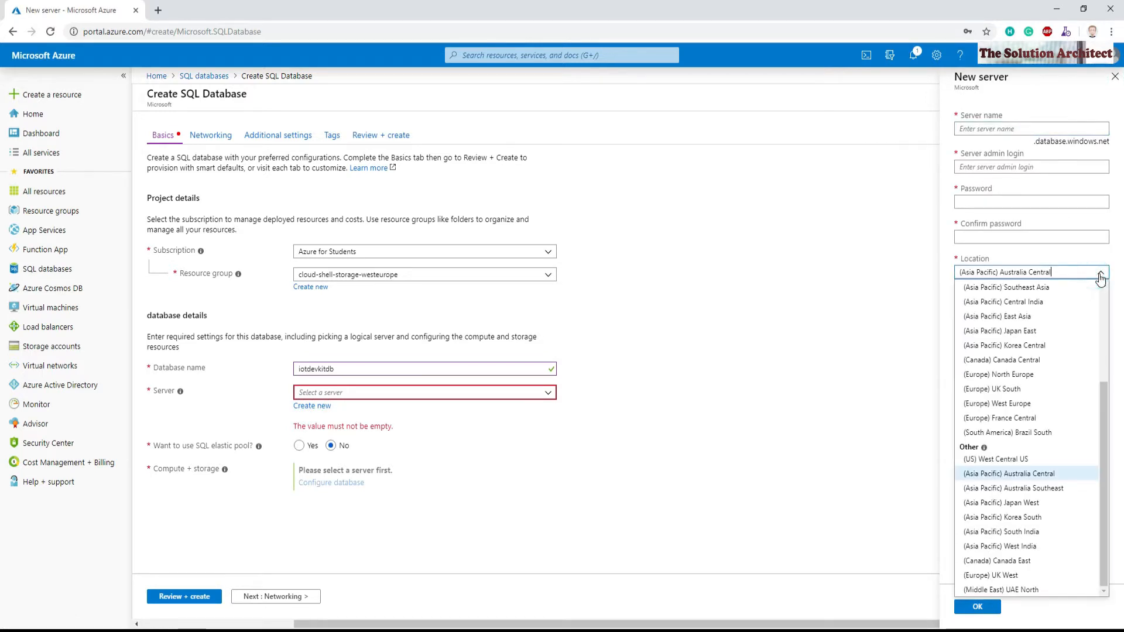
{"action": "left_click", "coordinate": [1043, 405]}
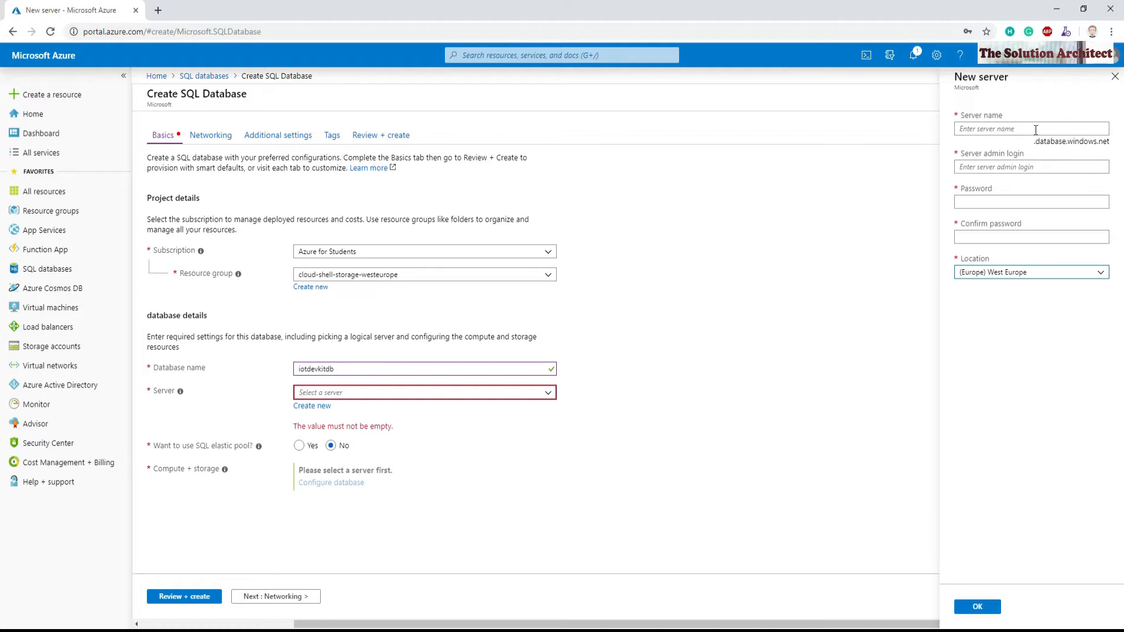
Step: Name the new server iotdevserver, set its admin login to azureadmin, and enter and confirm the server admin password
{"action": "left_click", "coordinate": [986, 128]}
{"action": "type", "text": "iotdevserver"}
{"action": "key", "text": "Tab"}
{"action": "type", "text": "azureadmin"}
{"action": "key", "text": "Tab"}
{"action": "type", "text": "*****"}
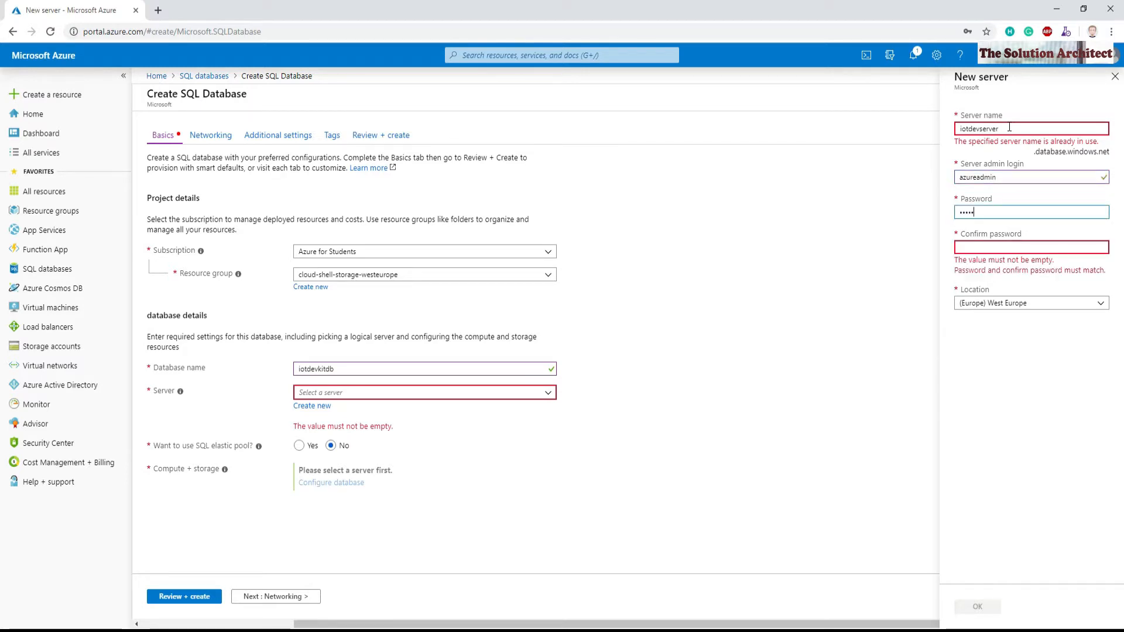
{"action": "type", "text": "****"}
{"action": "key", "text": "Tab"}
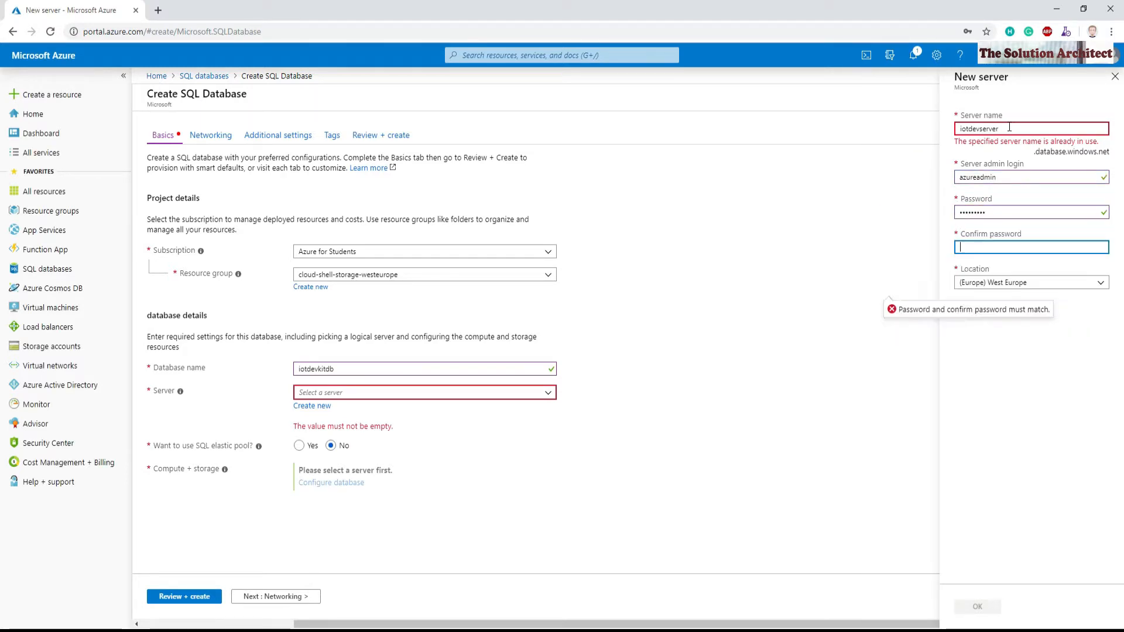
{"action": "type", "text": "*********"}
{"action": "key", "text": "Tab"}
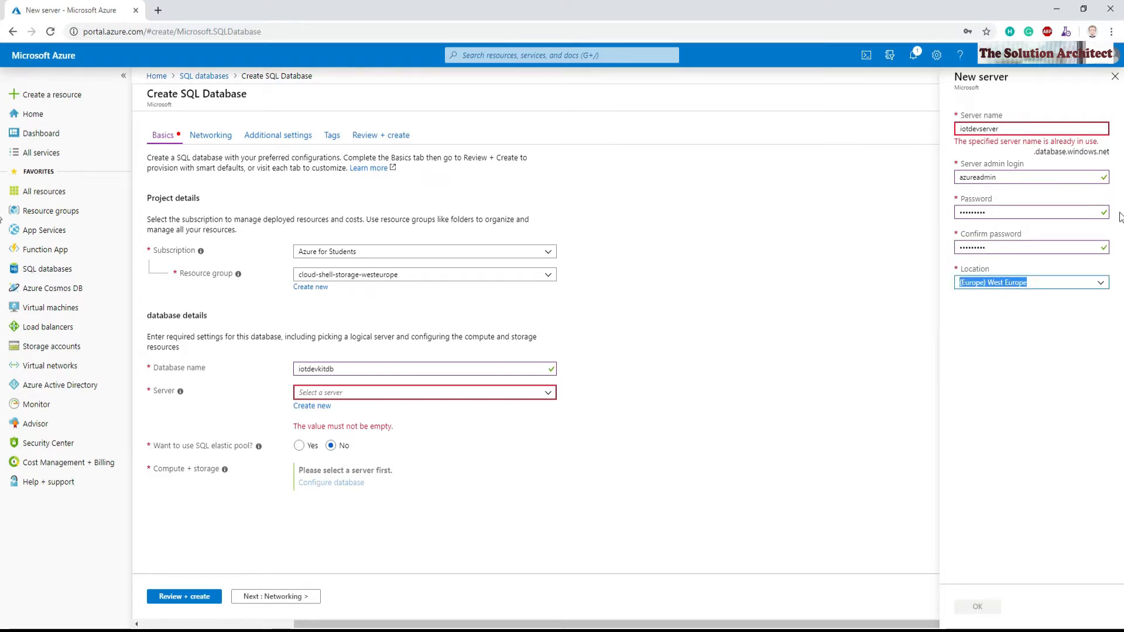
Step: Change the new server's name to iotdevserverdb and accept the server settings
{"action": "left_click", "coordinate": [1027, 129]}
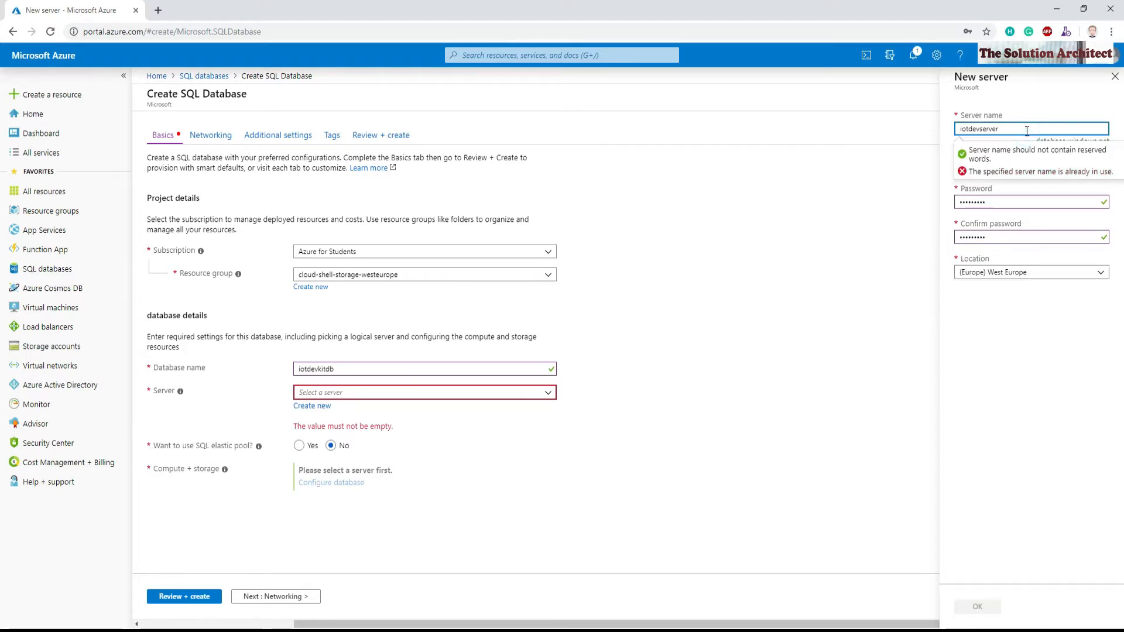
{"action": "type", "text": "db"}
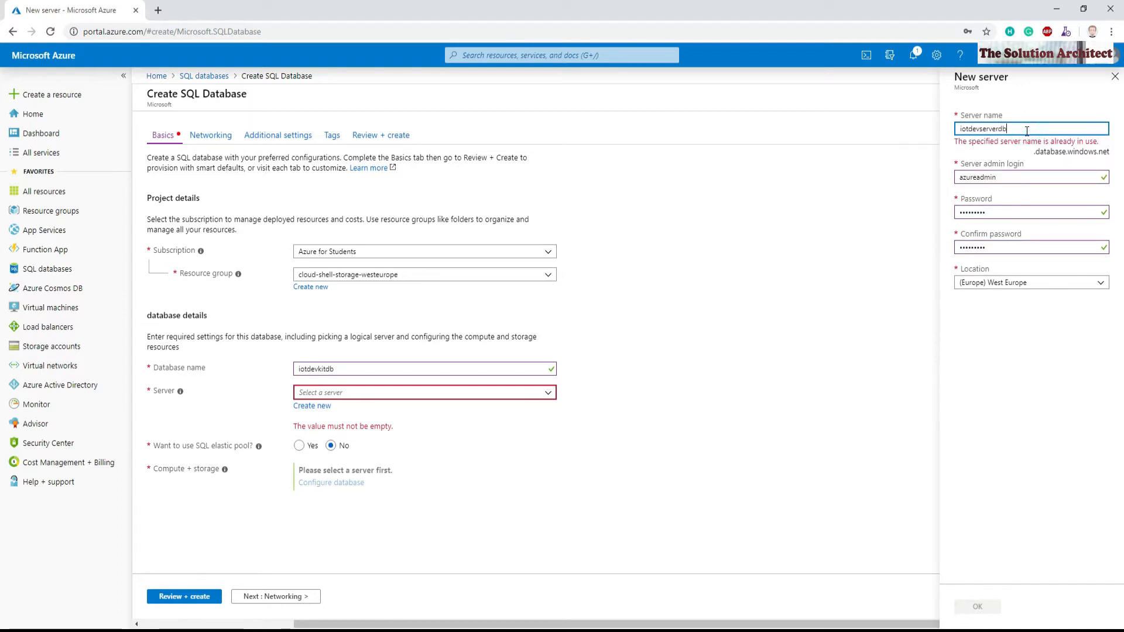
{"action": "key", "text": "Tab"}
{"action": "key", "text": "Tab"}
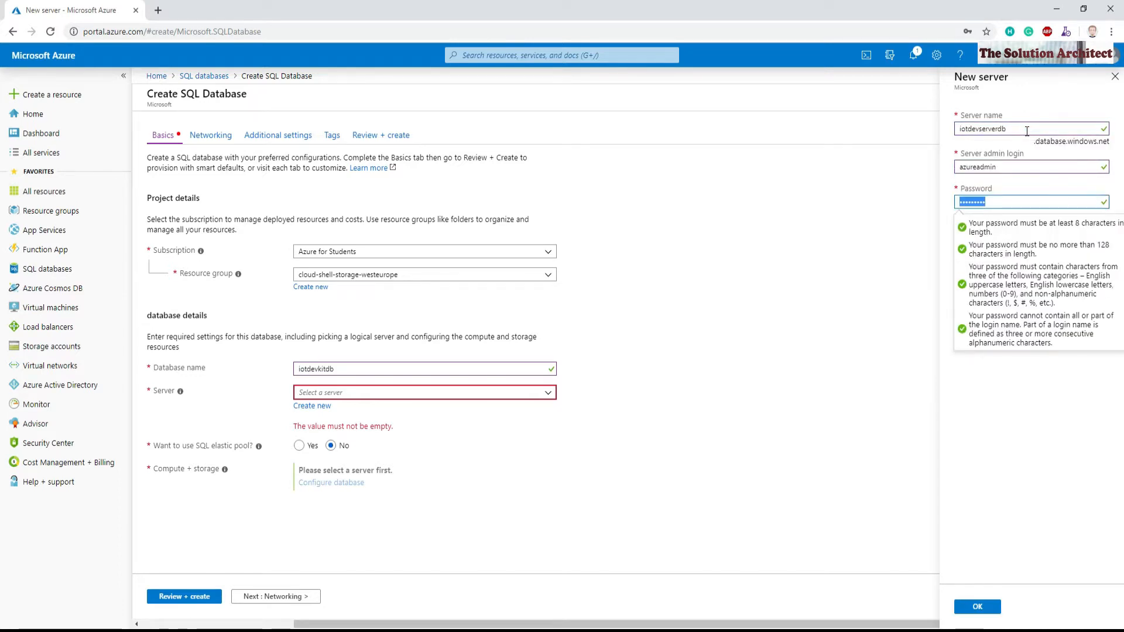
{"action": "key", "text": "Tab"}
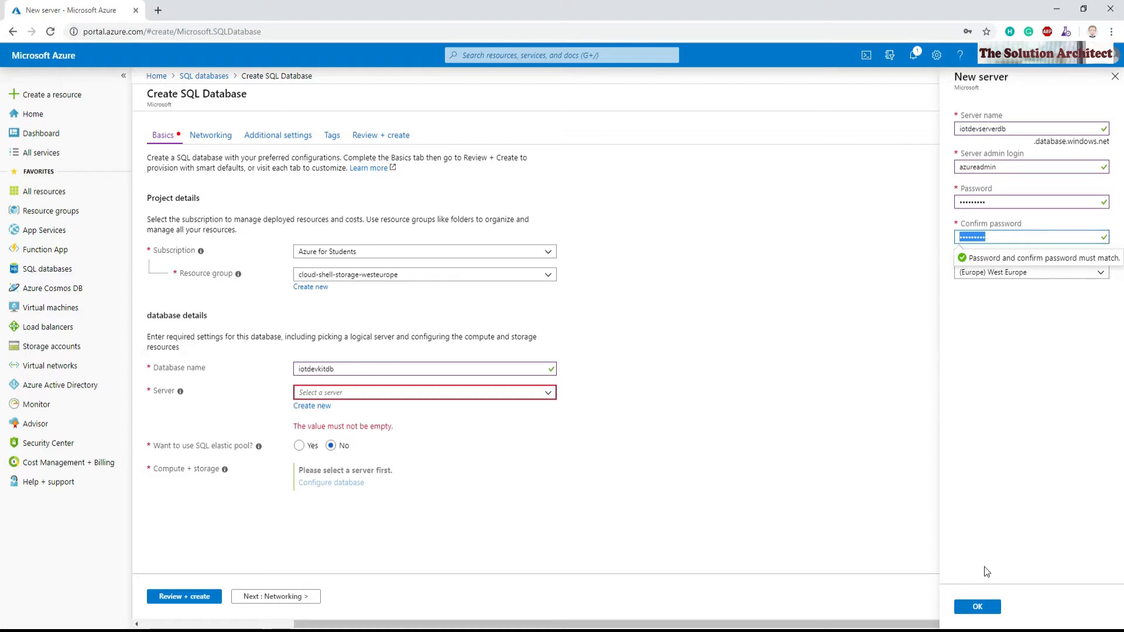
{"action": "left_click", "coordinate": [986, 609]}
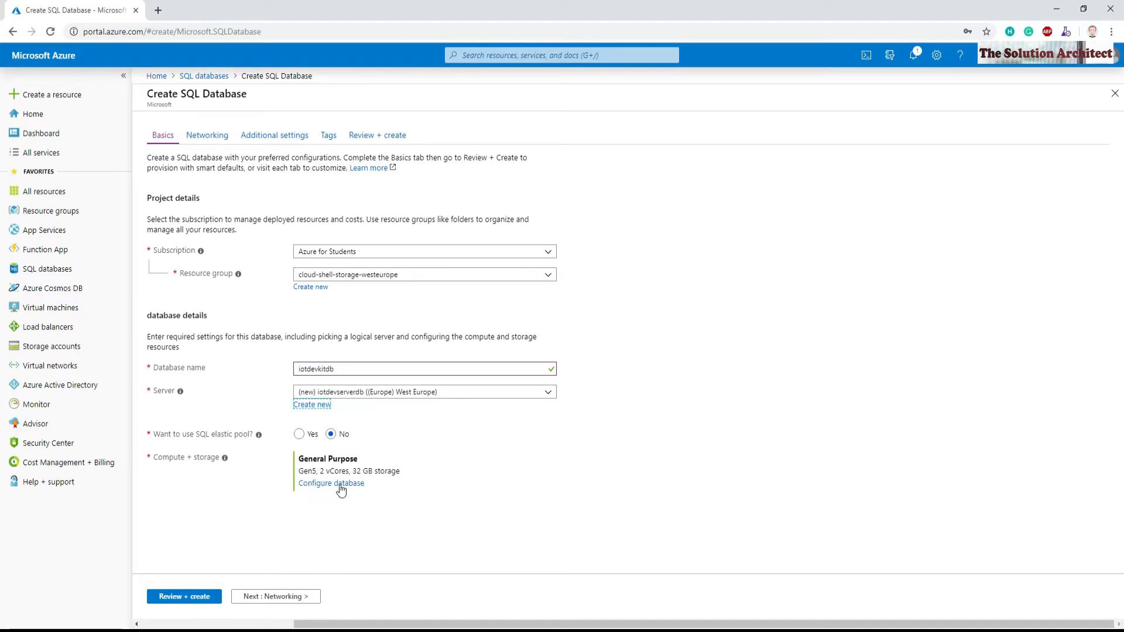
Step: Configure the database's compute and storage to the Basic tier with a 2 GB maximum data size
{"action": "left_click", "coordinate": [336, 485]}
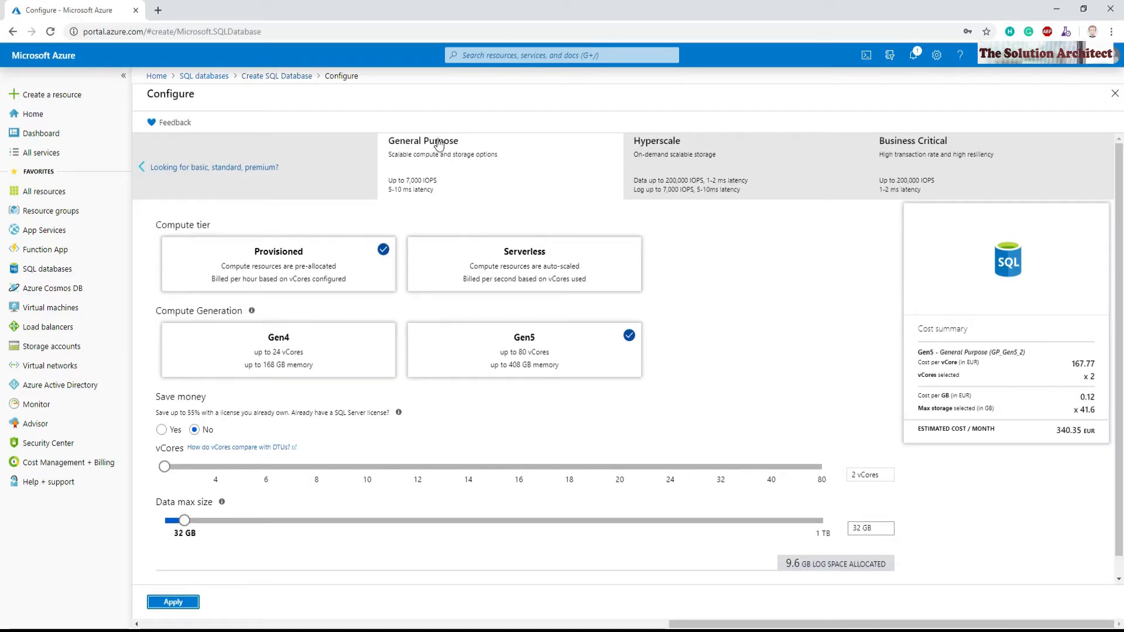
{"action": "left_click", "coordinate": [195, 170]}
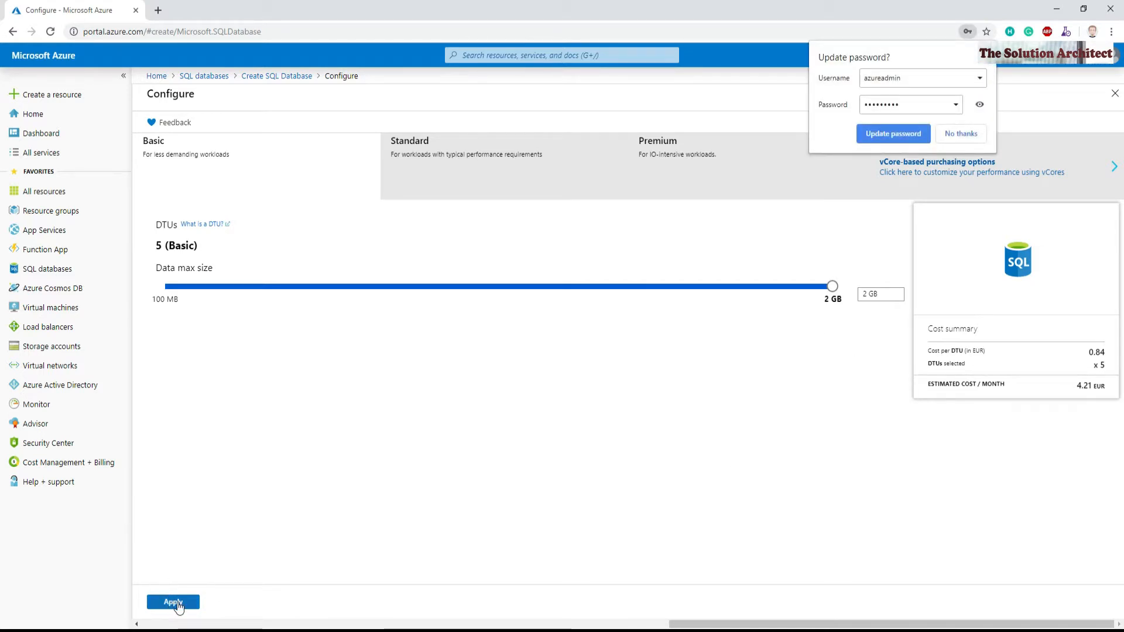
{"action": "left_click", "coordinate": [174, 603]}
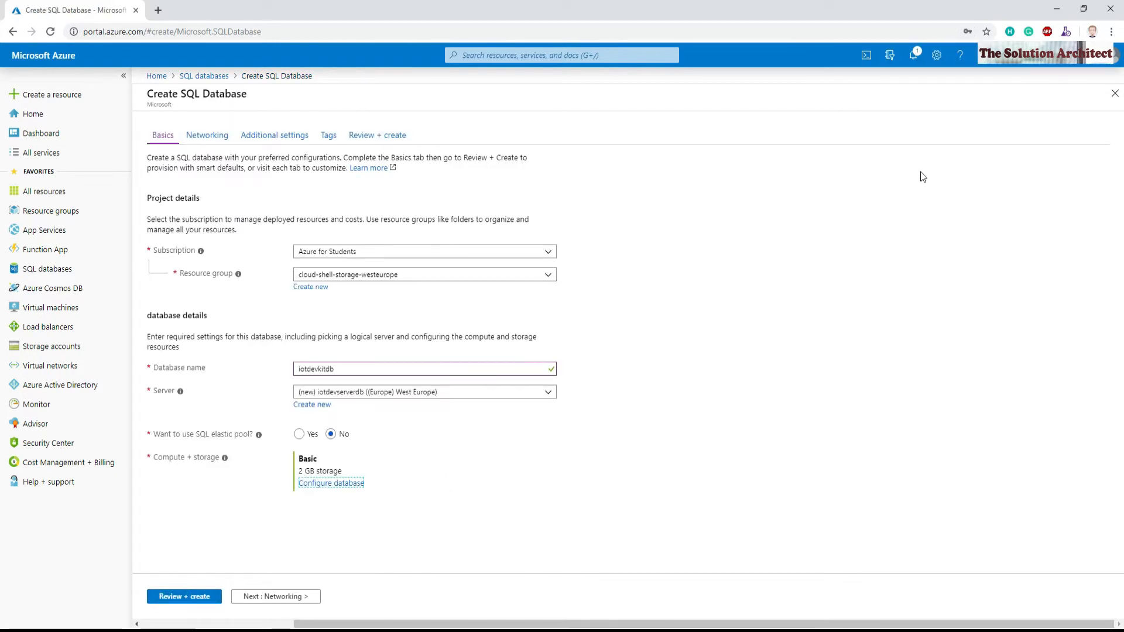
Step: Keep the default networking, additional settings and tags, review the summary, and create the SQL database
{"action": "left_click", "coordinate": [275, 595]}
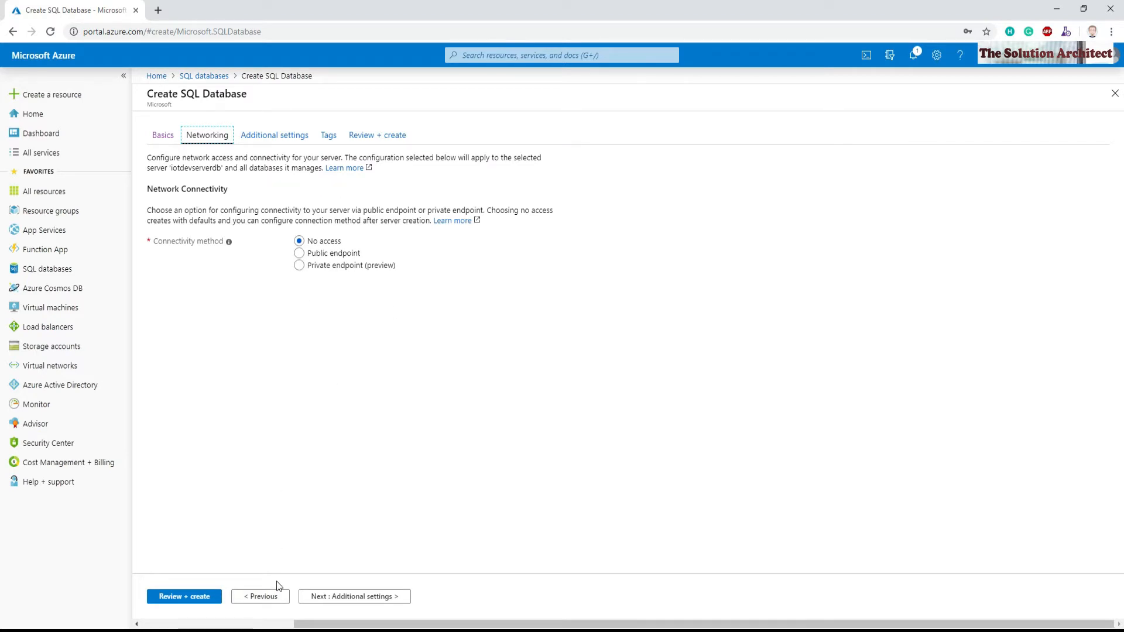
{"action": "left_click", "coordinate": [368, 596]}
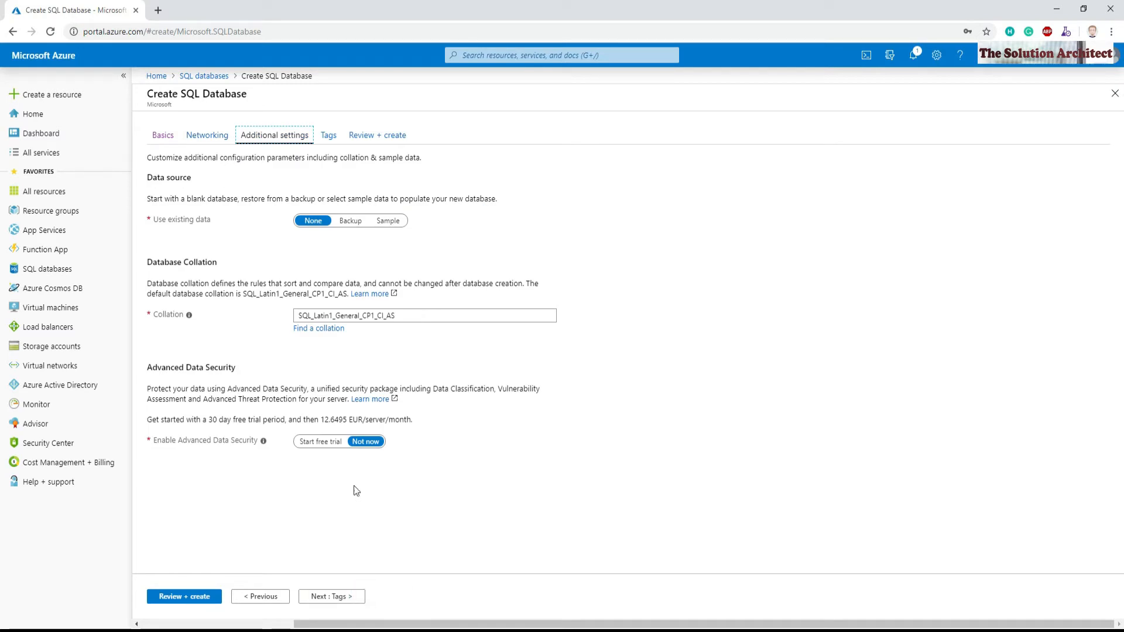
{"action": "left_click", "coordinate": [341, 597]}
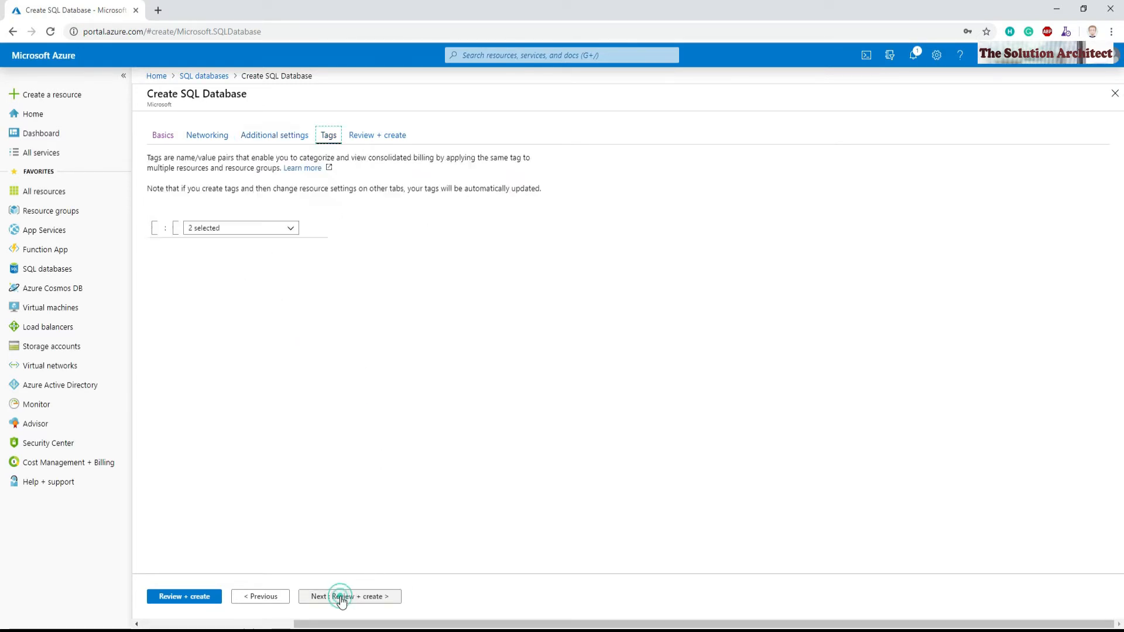
{"action": "left_click", "coordinate": [341, 596]}
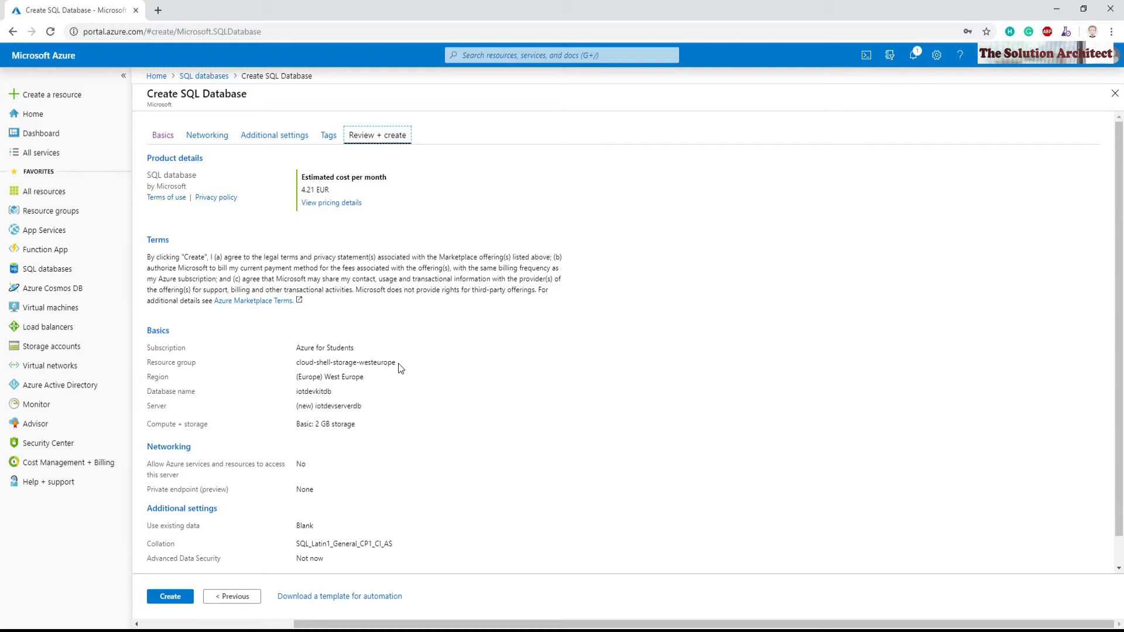
{"action": "scroll", "coordinate": [350, 444], "scroll_direction": "down", "scroll_amount": 1}
{"action": "left_click", "coordinate": [172, 597]}
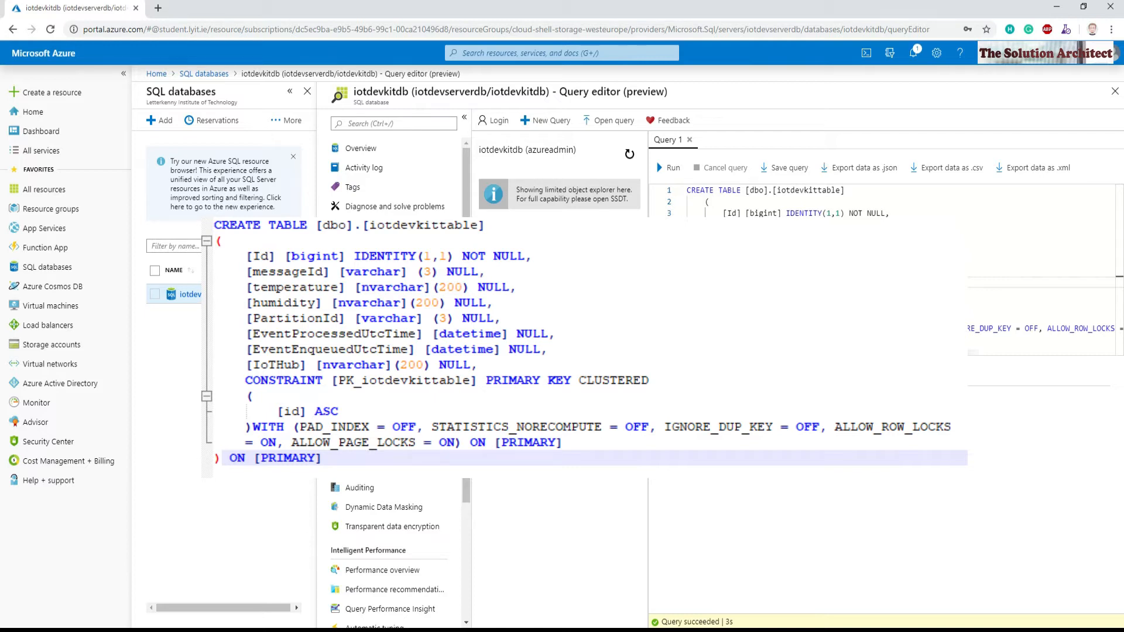
Step: Review the whole CREATE TABLE query for dbo.iotdevkittable in the iotdevkitdb query editor
{"action": "left_click", "coordinate": [691, 192]}
{"action": "key", "text": "ctrl+a"}
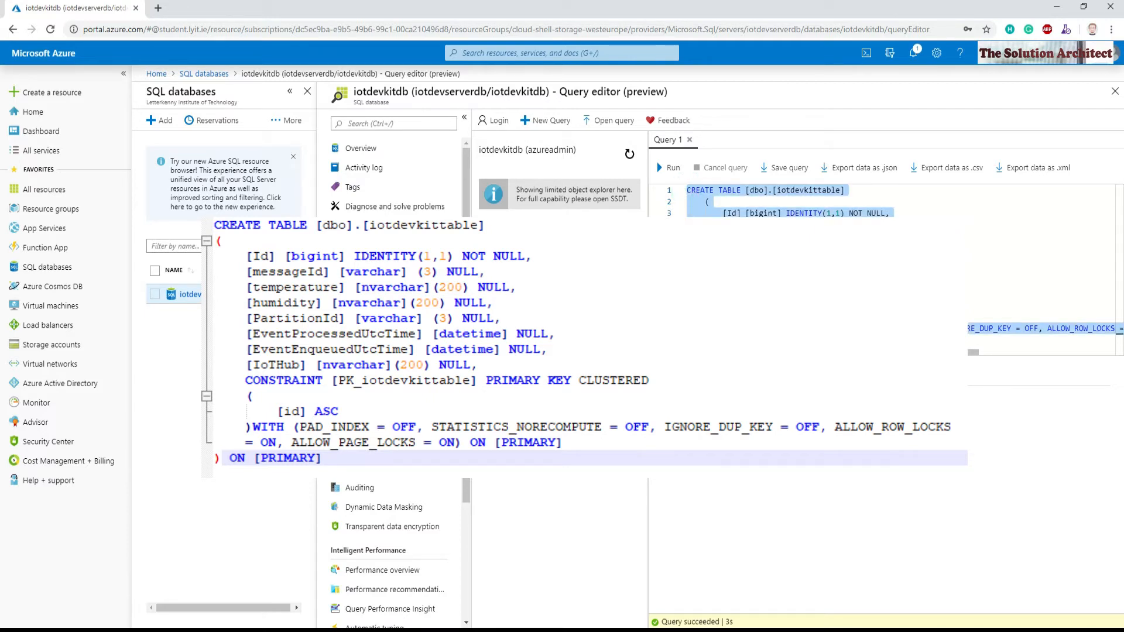
{"action": "left_click", "coordinate": [808, 340]}
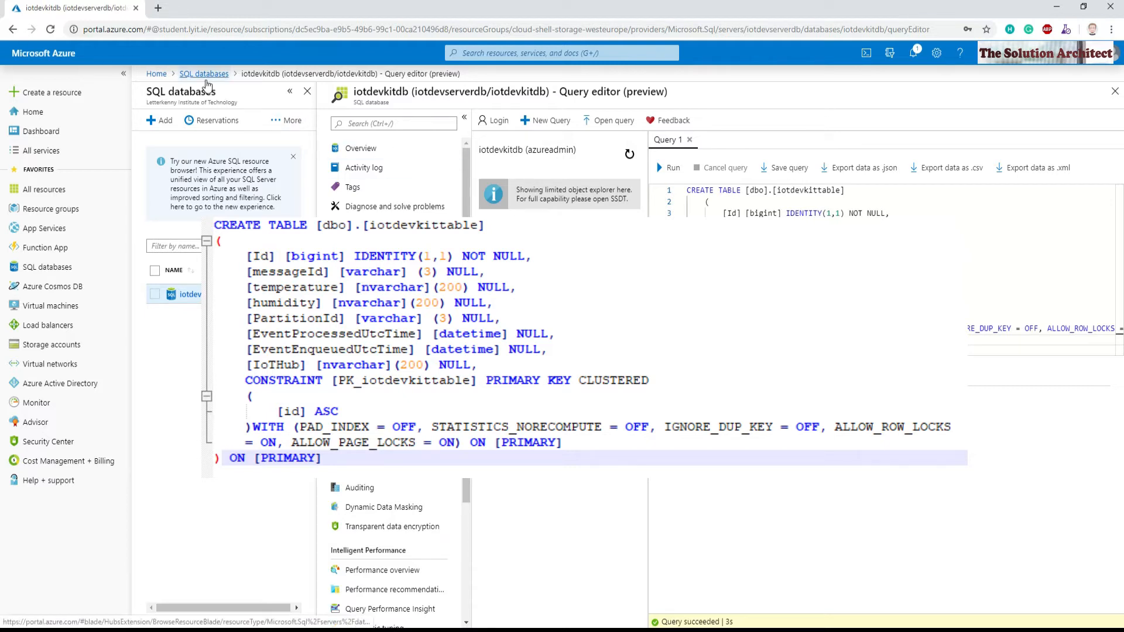
Step: Leave the SQL query editor discarding its unsaved edits, and start a new SQL Database output in the iotstreamdevkitdata Stream Analytics job
{"action": "left_click", "coordinate": [156, 74]}
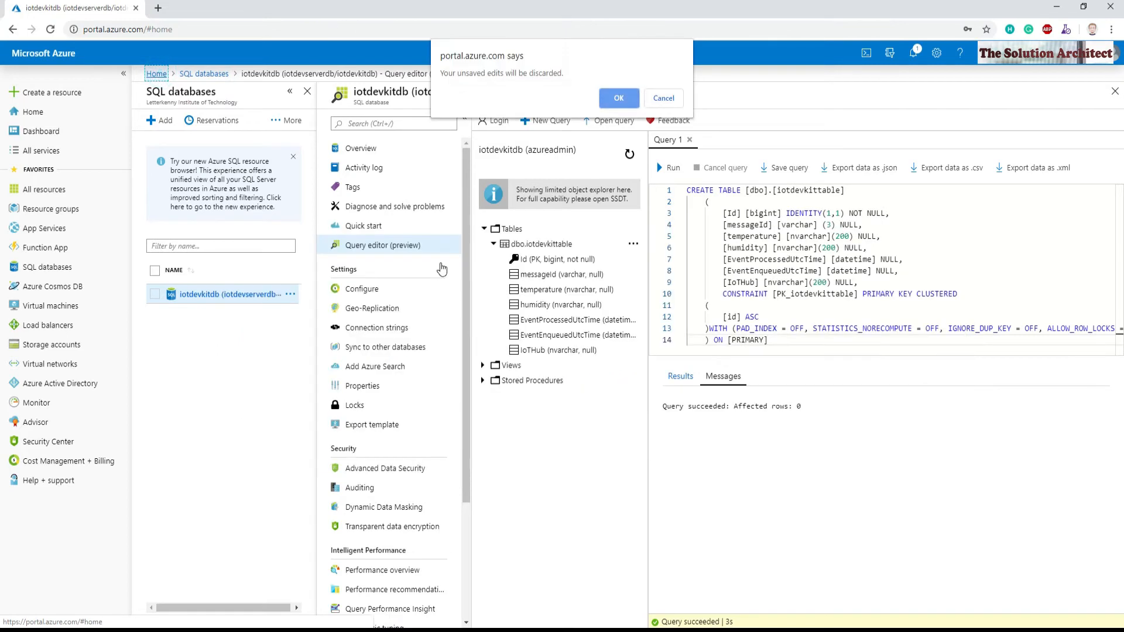
{"action": "left_click", "coordinate": [619, 100]}
{"action": "left_click", "coordinate": [235, 320]}
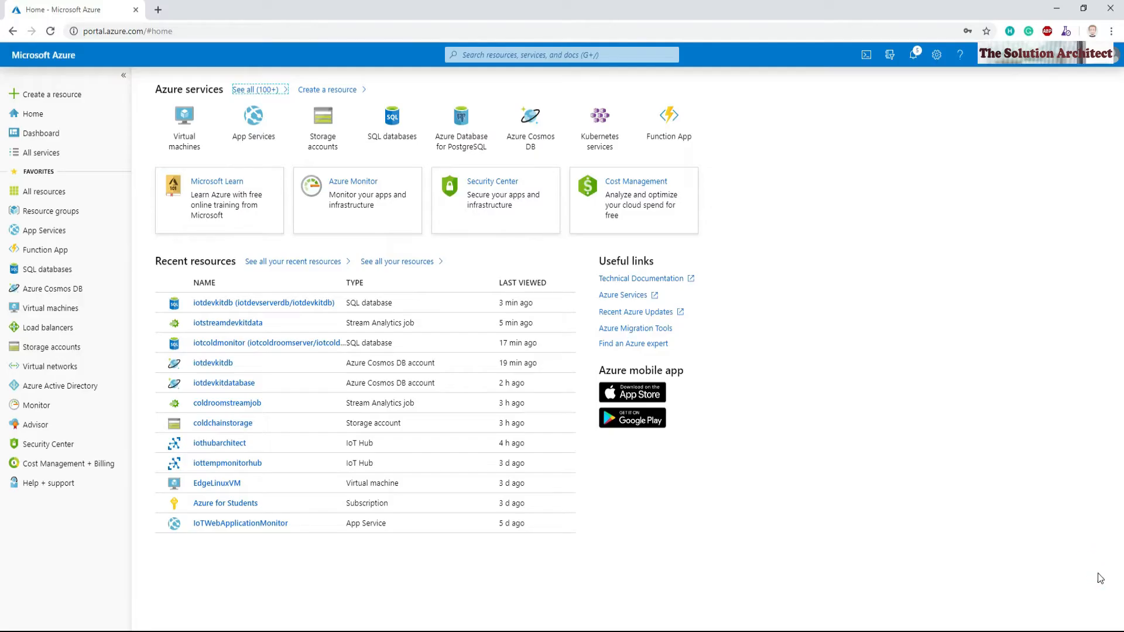
{"action": "left_click", "coordinate": [234, 322]}
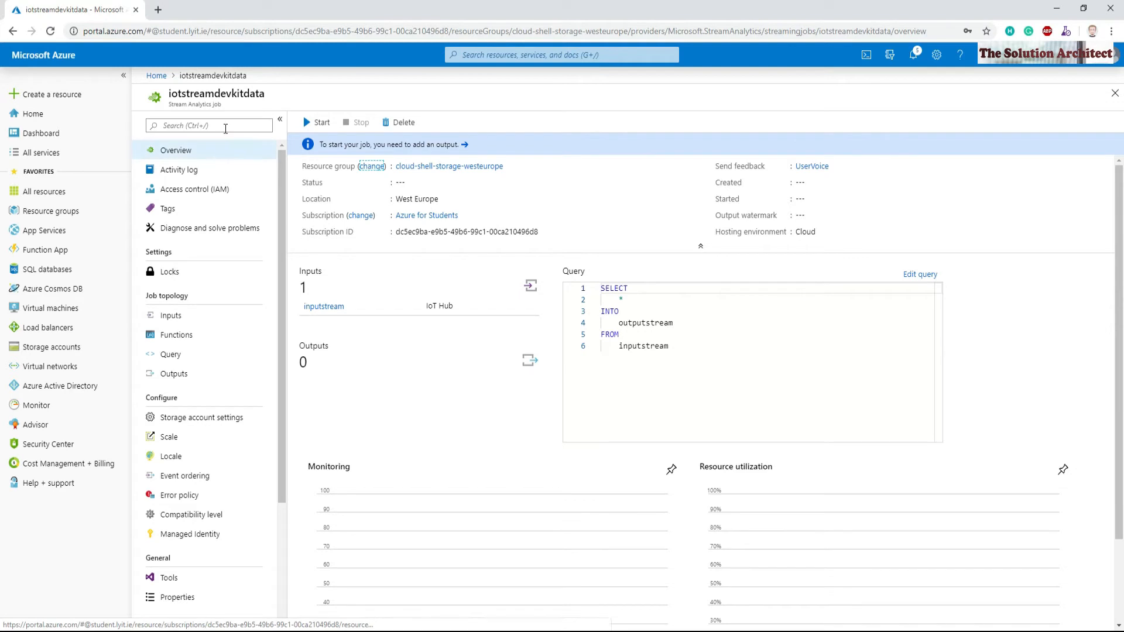
{"action": "left_click", "coordinate": [515, 367]}
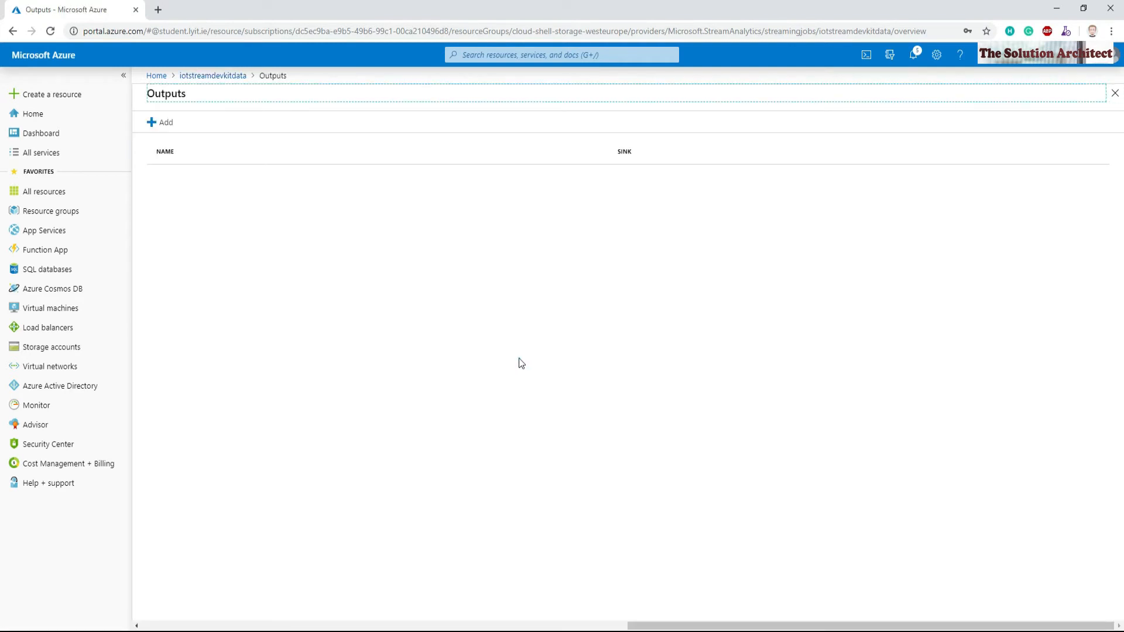
{"action": "left_click", "coordinate": [163, 124]}
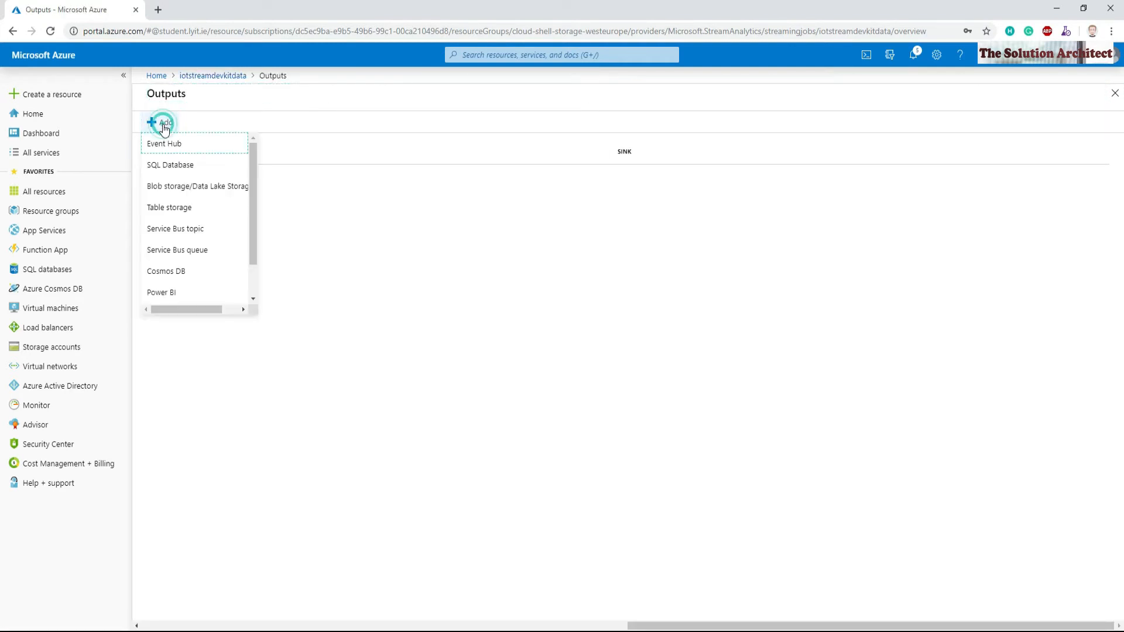
{"action": "left_click", "coordinate": [173, 164]}
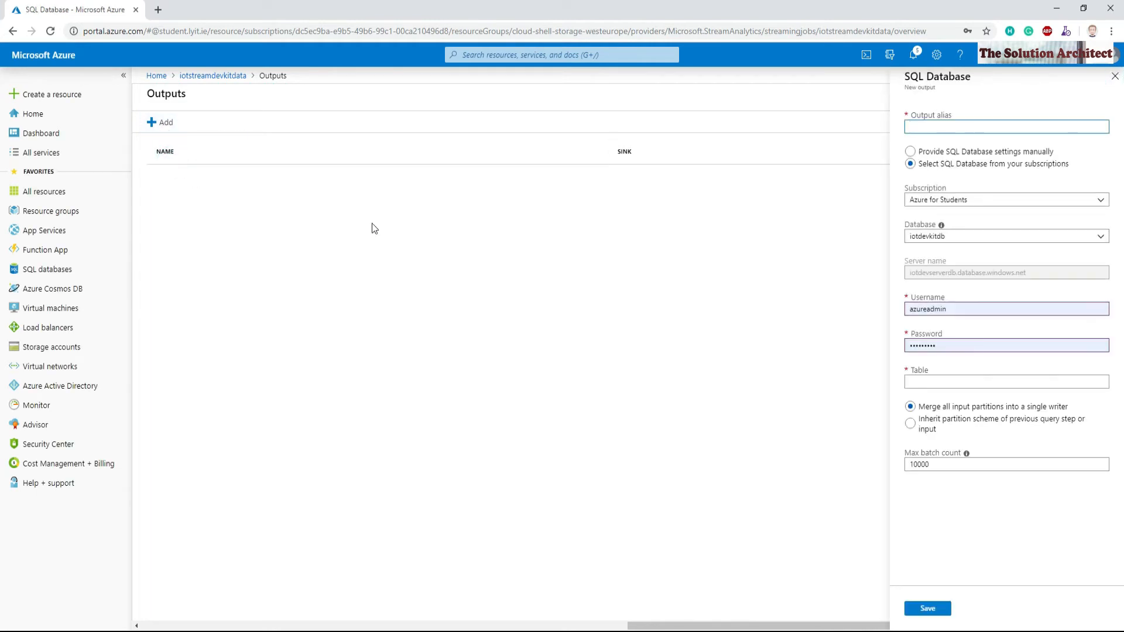
Step: Set the new output's alias to outputstream and re-enter the database account's password
{"action": "left_click", "coordinate": [925, 126]}
{"action": "type", "text": "outputstream"}
{"action": "left_click_drag", "start_coordinate": [950, 348], "coordinate": [845, 353]}
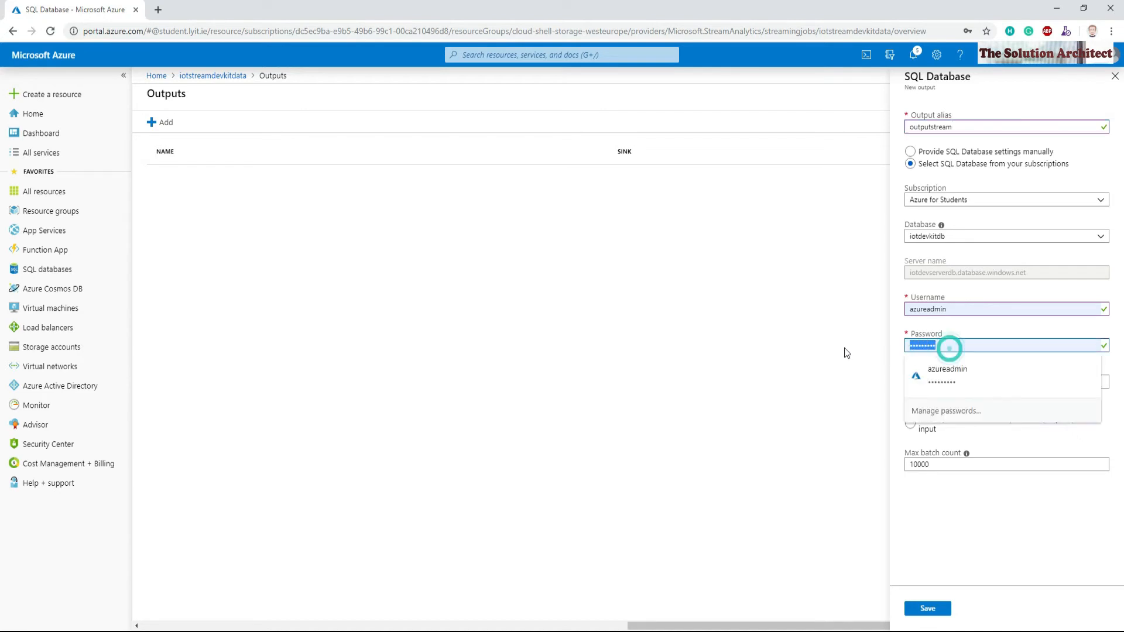
{"action": "type", "text": "••••"}
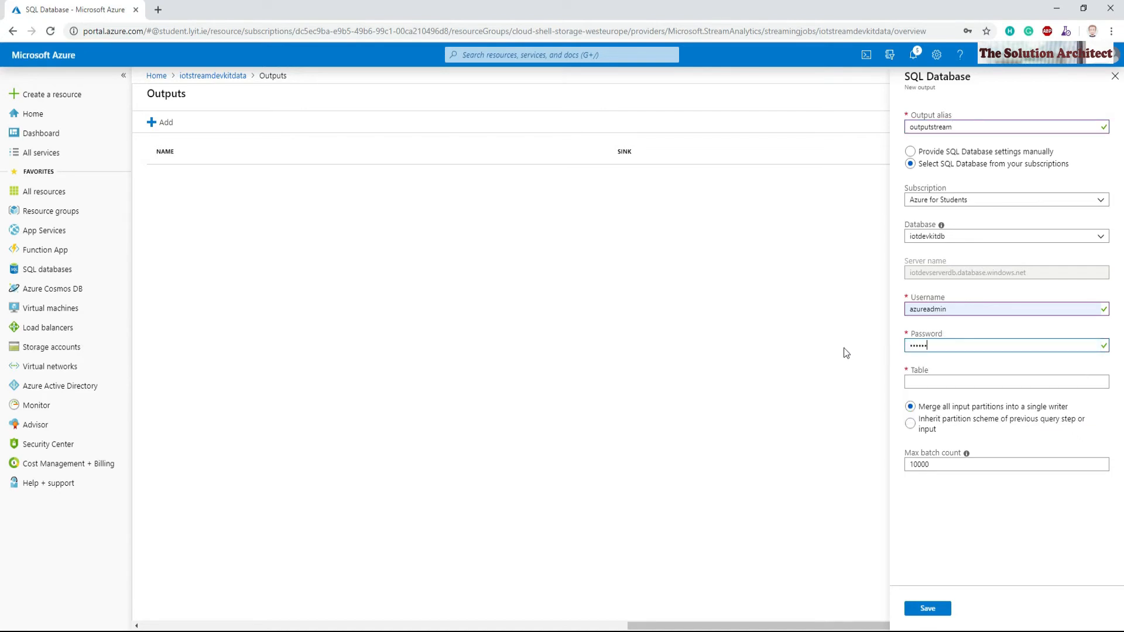
{"action": "key", "text": "Tab"}
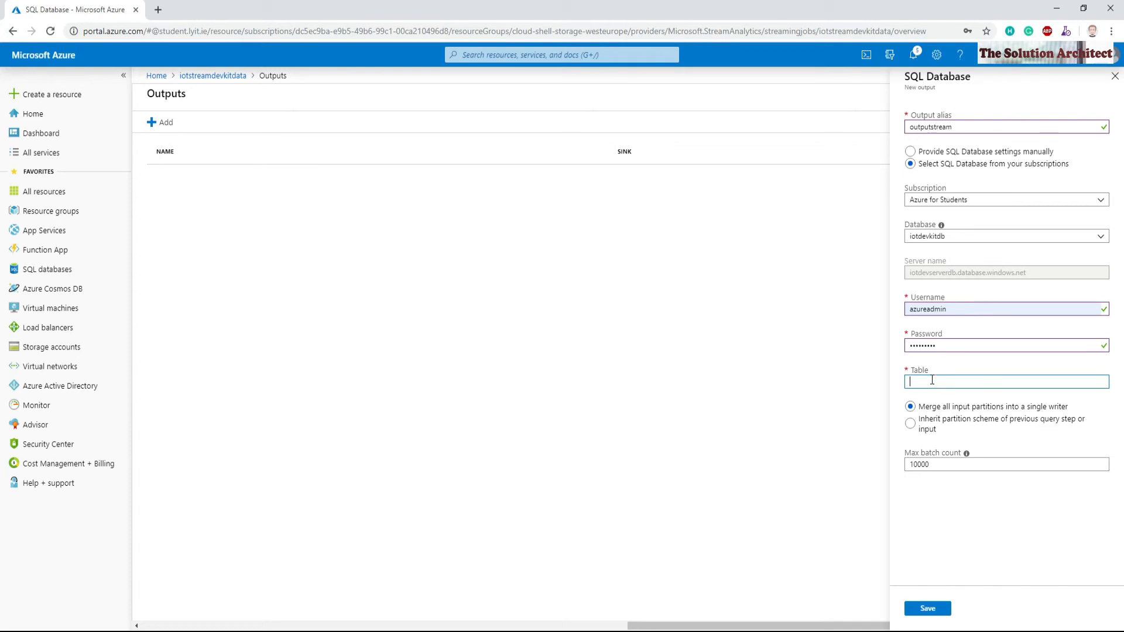
Step: Keep the iotdevkitdb database and the single-writer partition merge, set the table to iotdevkittable, and save the output
{"action": "left_click", "coordinate": [911, 425]}
{"action": "left_click", "coordinate": [911, 409]}
{"action": "left_click", "coordinate": [923, 384]}
{"action": "left_click", "coordinate": [1100, 236]}
{"action": "left_click", "coordinate": [1100, 236]}
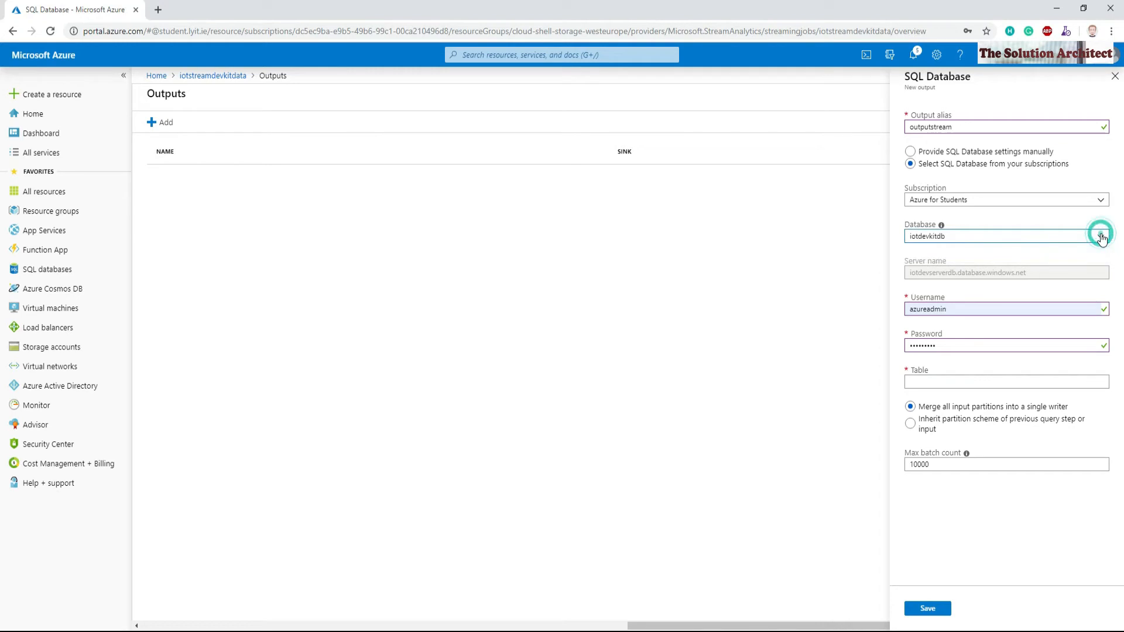
{"action": "left_click", "coordinate": [945, 382]}
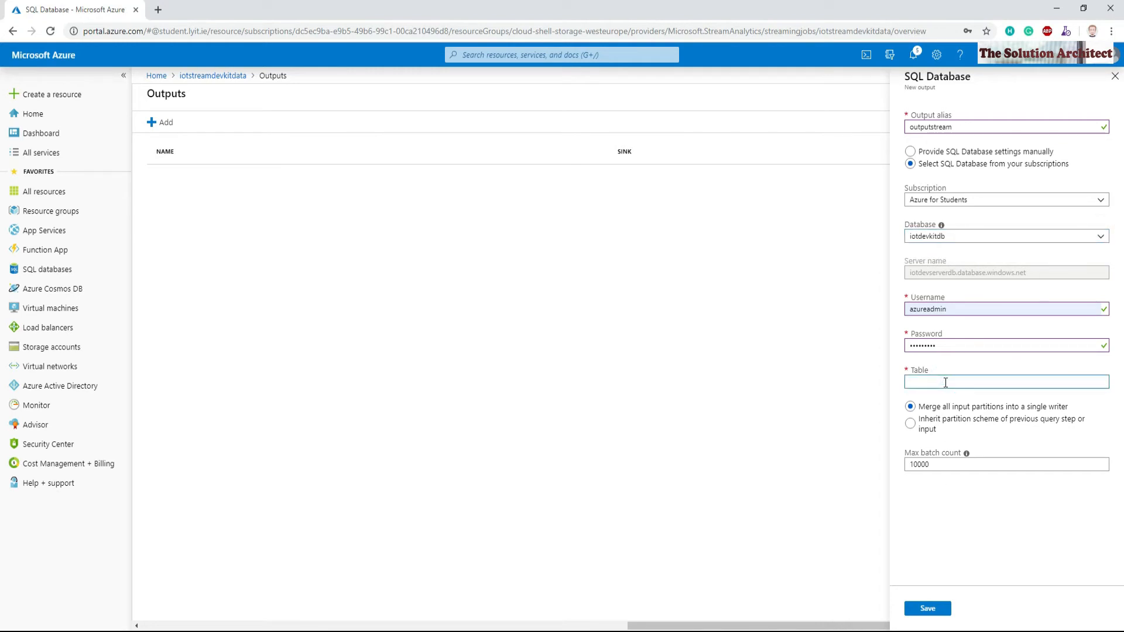
{"action": "type", "text": "iotdevkittable"}
{"action": "left_click", "coordinate": [935, 606]}
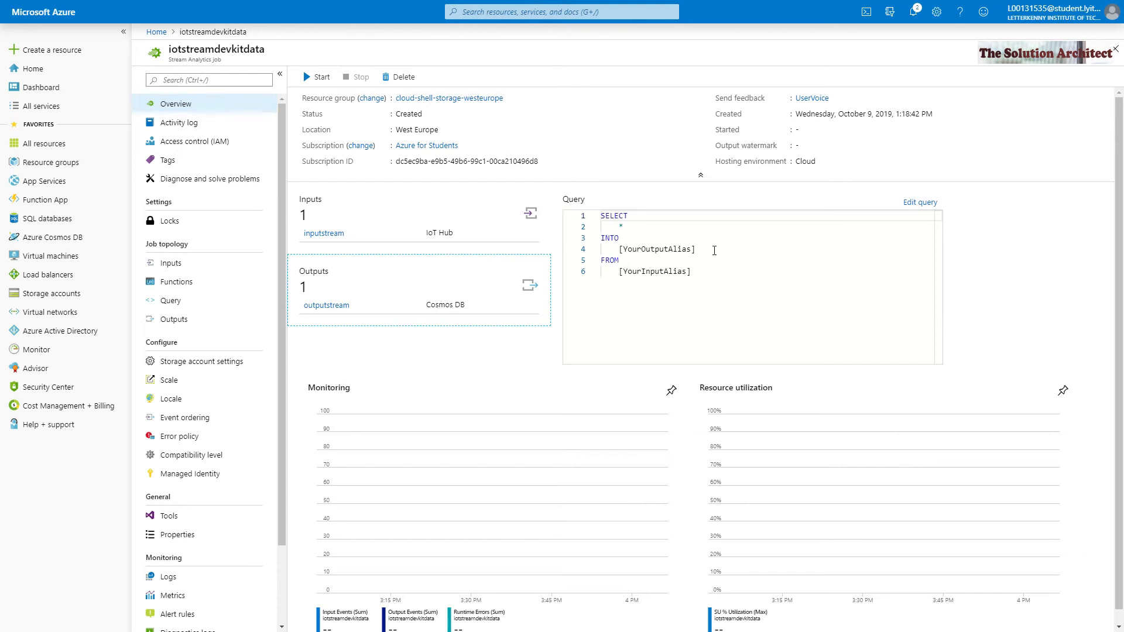
Step: Open the job's query for editing and replace the input alias placeholder after FROM with inputstream
{"action": "left_click", "coordinate": [920, 204]}
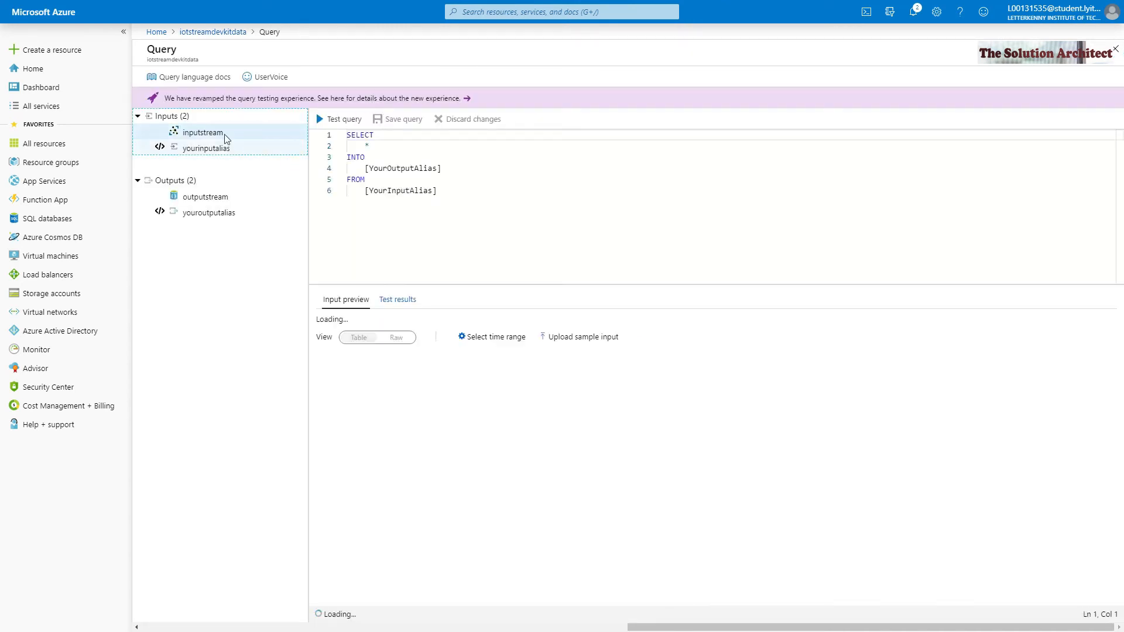
{"action": "left_click", "coordinate": [256, 136]}
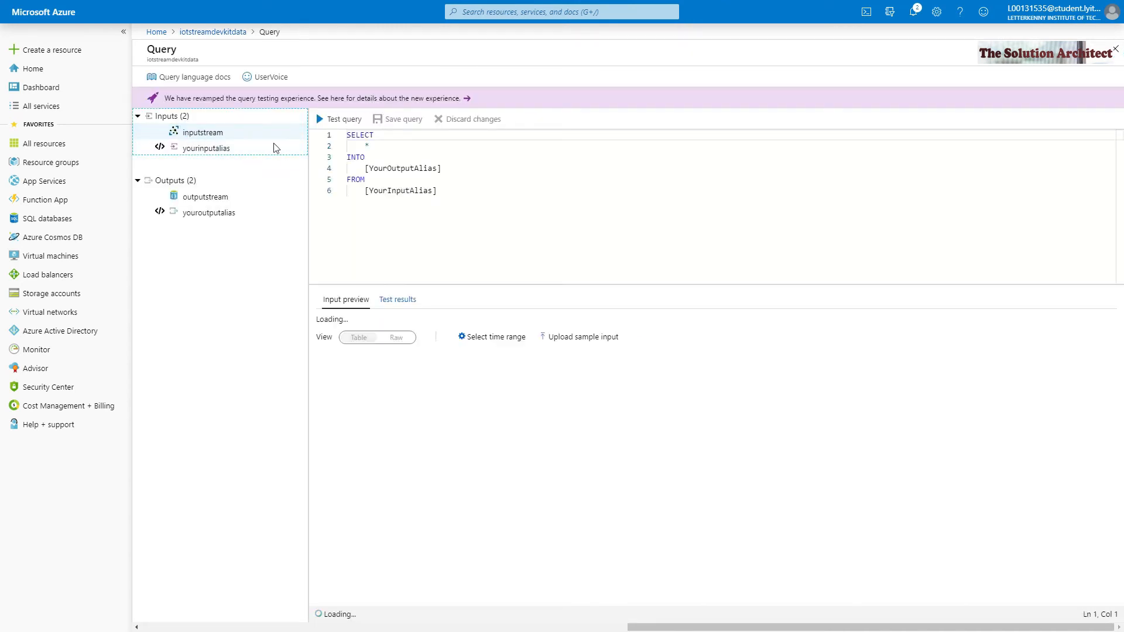
{"action": "left_click_drag", "start_coordinate": [365, 191], "coordinate": [440, 190]}
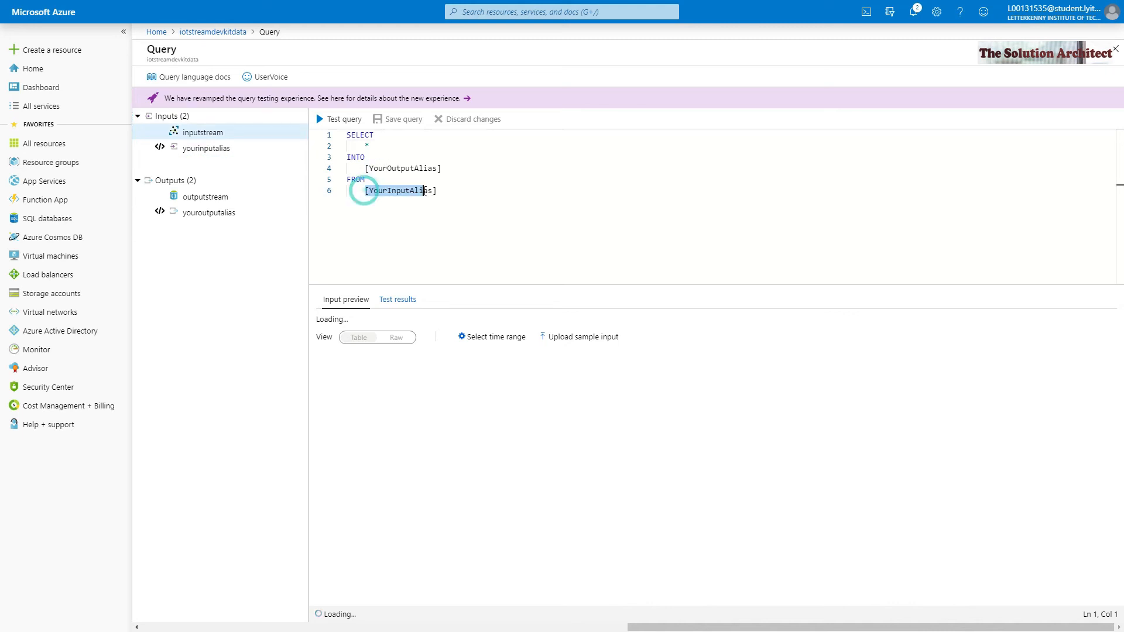
{"action": "type", "text": "input"}
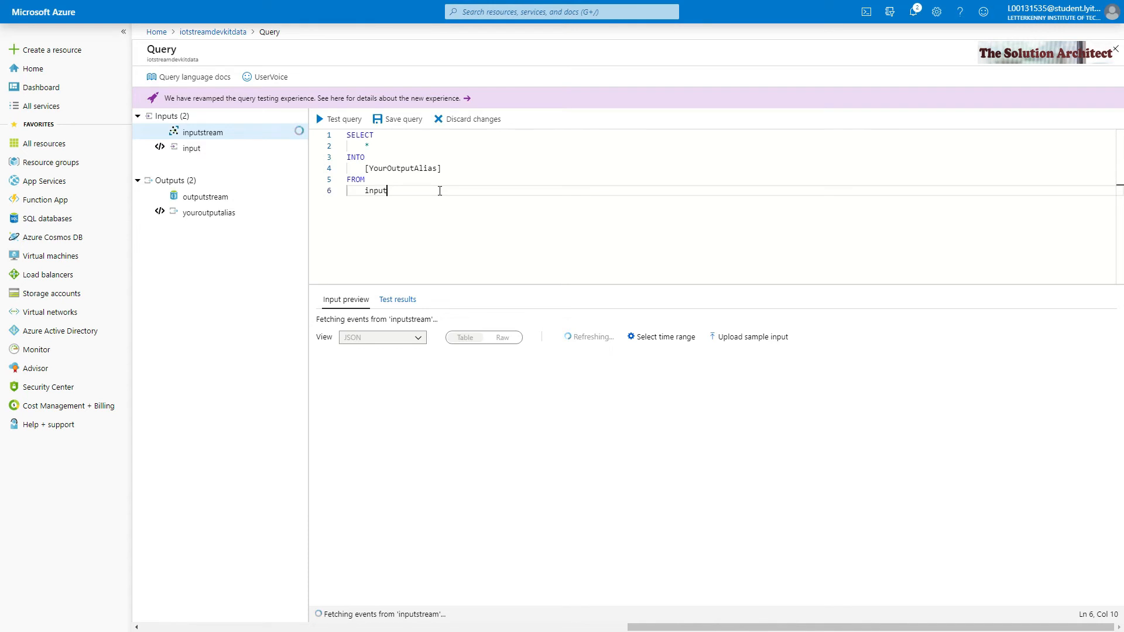
{"action": "type", "text": "stream"}
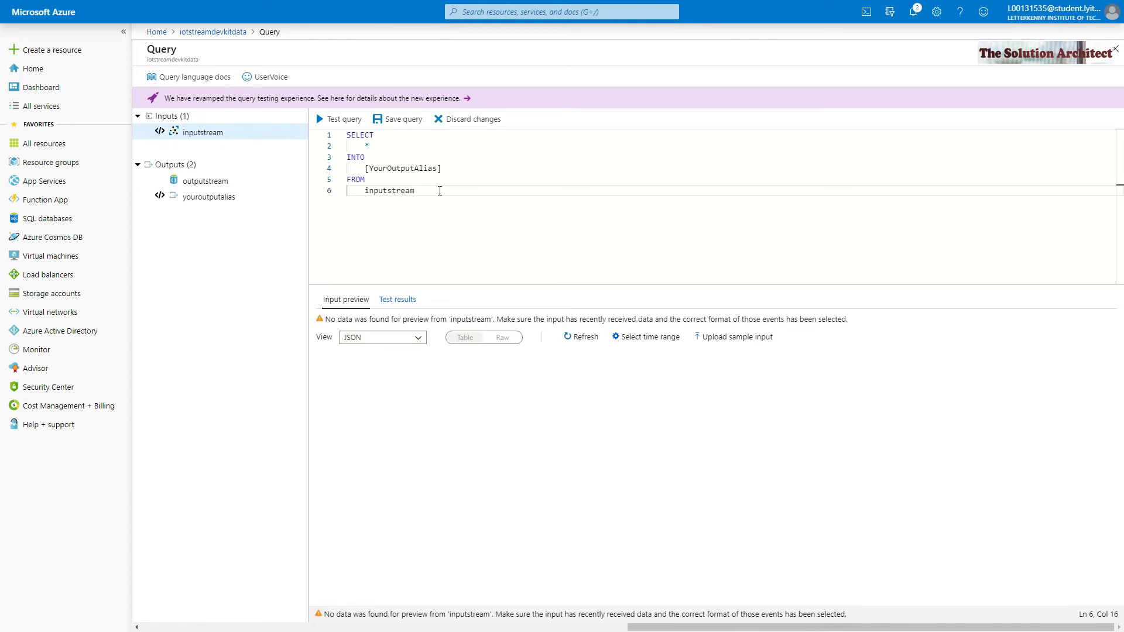
Step: Replace the output alias placeholder after INTO with outputstream and save the query
{"action": "left_click", "coordinate": [375, 168]}
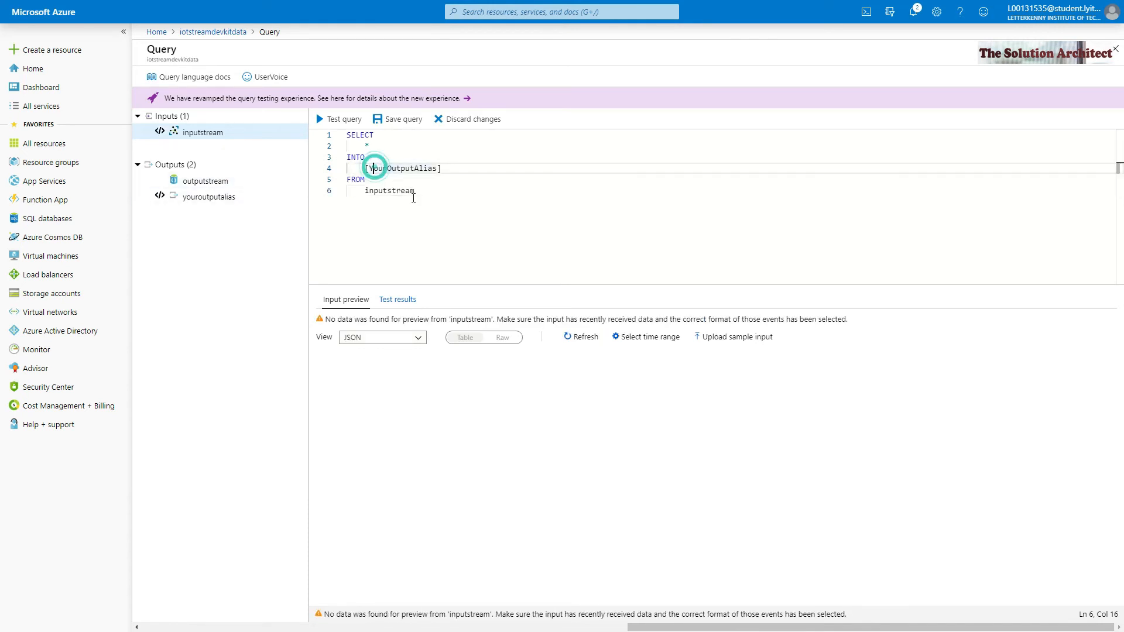
{"action": "key", "text": "End"}
{"action": "key", "text": "shift+Home"}
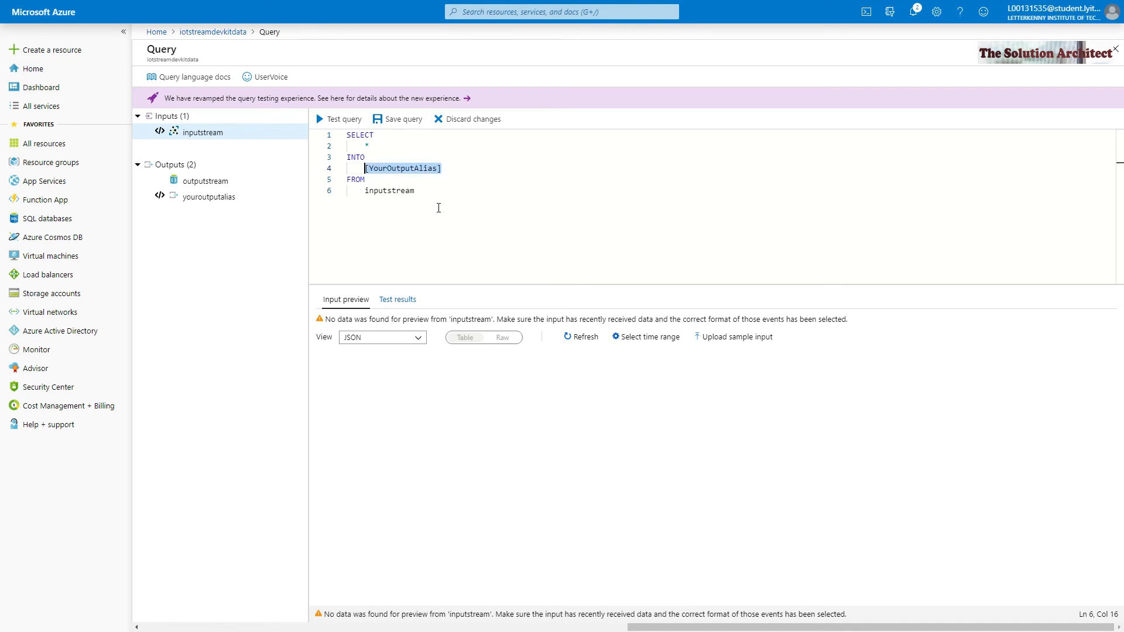
{"action": "type", "text": "outputs"}
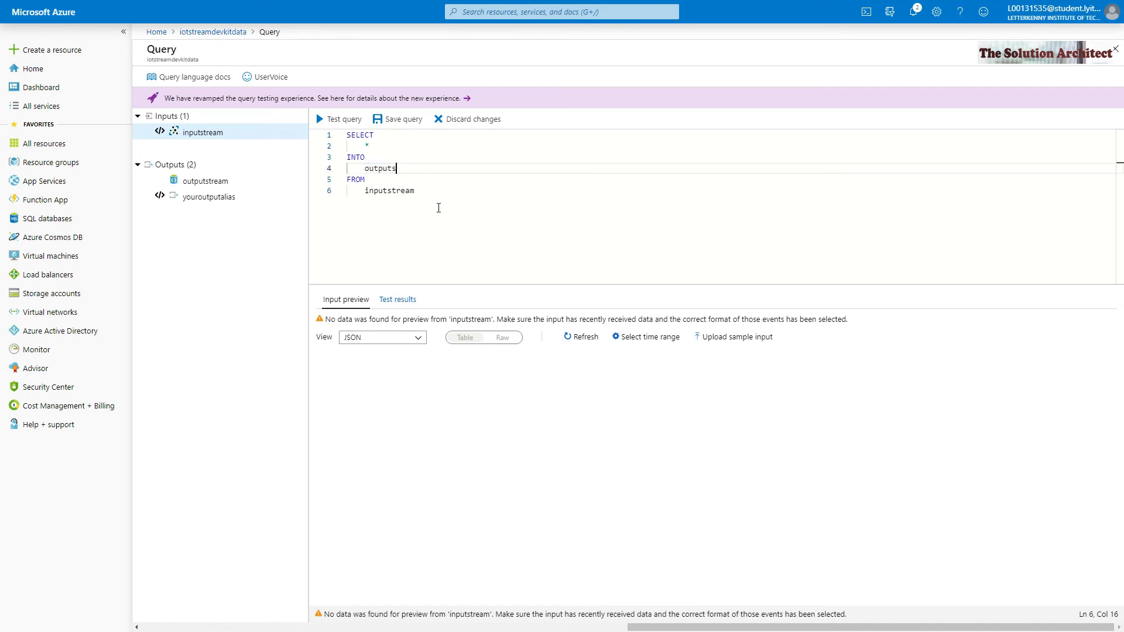
{"action": "type", "text": "tream"}
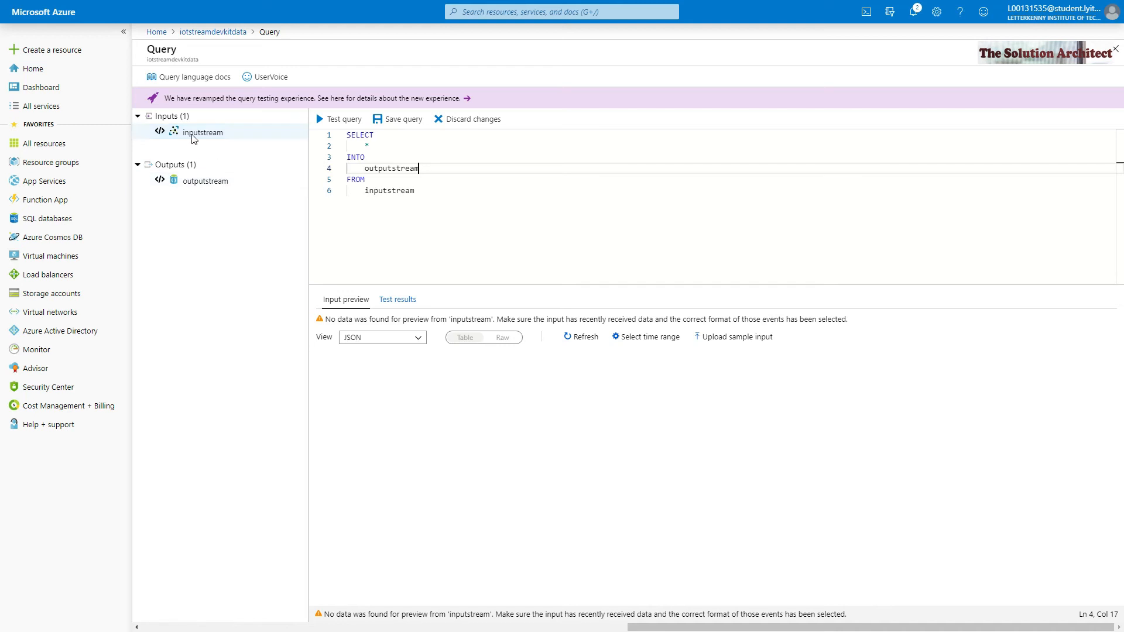
{"action": "left_click", "coordinate": [388, 189]}
{"action": "left_click", "coordinate": [437, 186]}
{"action": "left_click", "coordinate": [400, 120]}
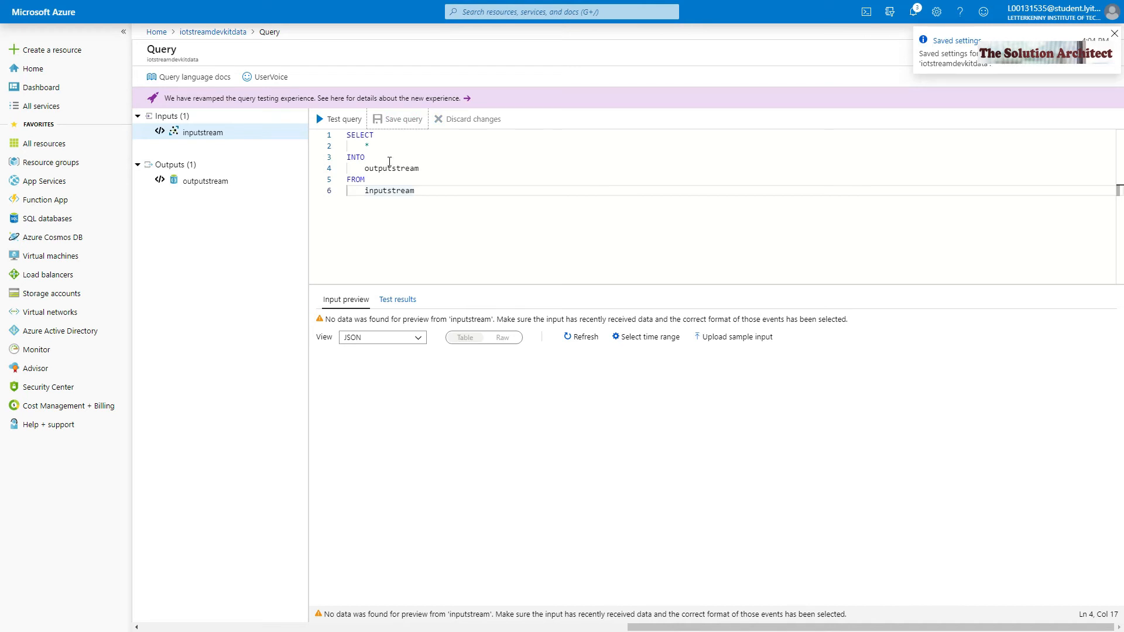
Step: Test the saved query against the inputstream input, leaving its text as saved
{"action": "left_click", "coordinate": [340, 123]}
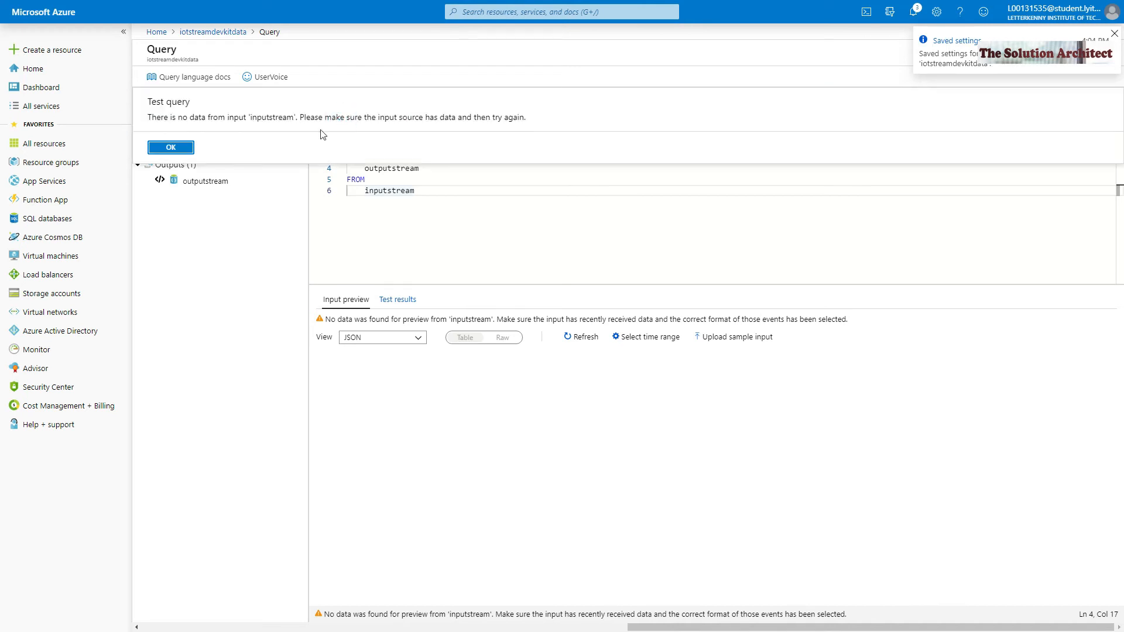
{"action": "left_click", "coordinate": [171, 147]}
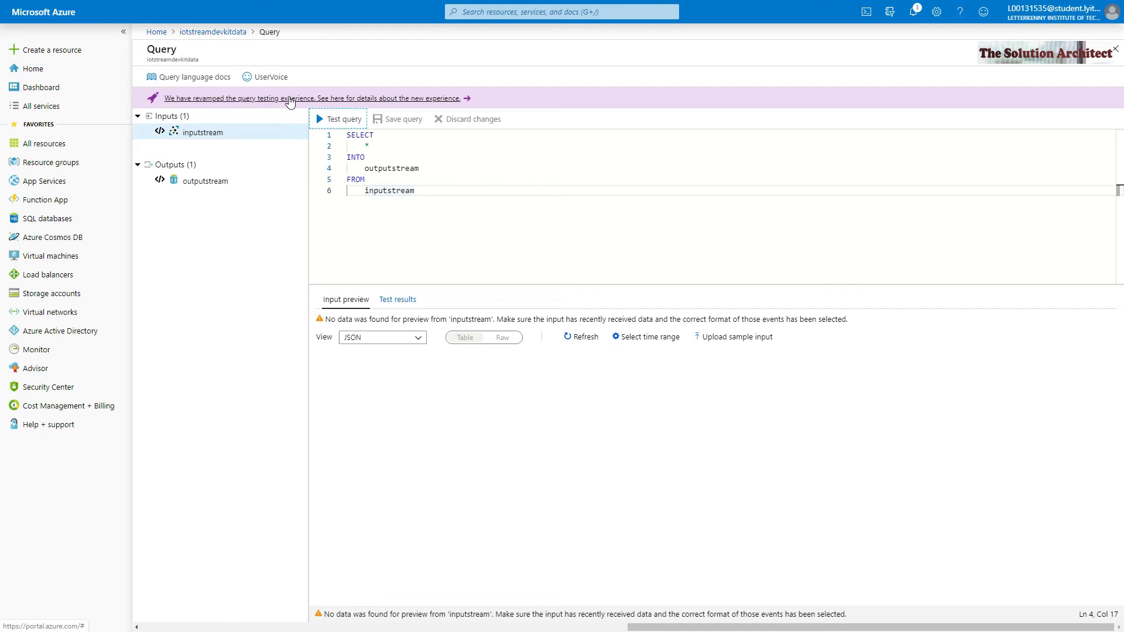
{"action": "left_click", "coordinate": [377, 208]}
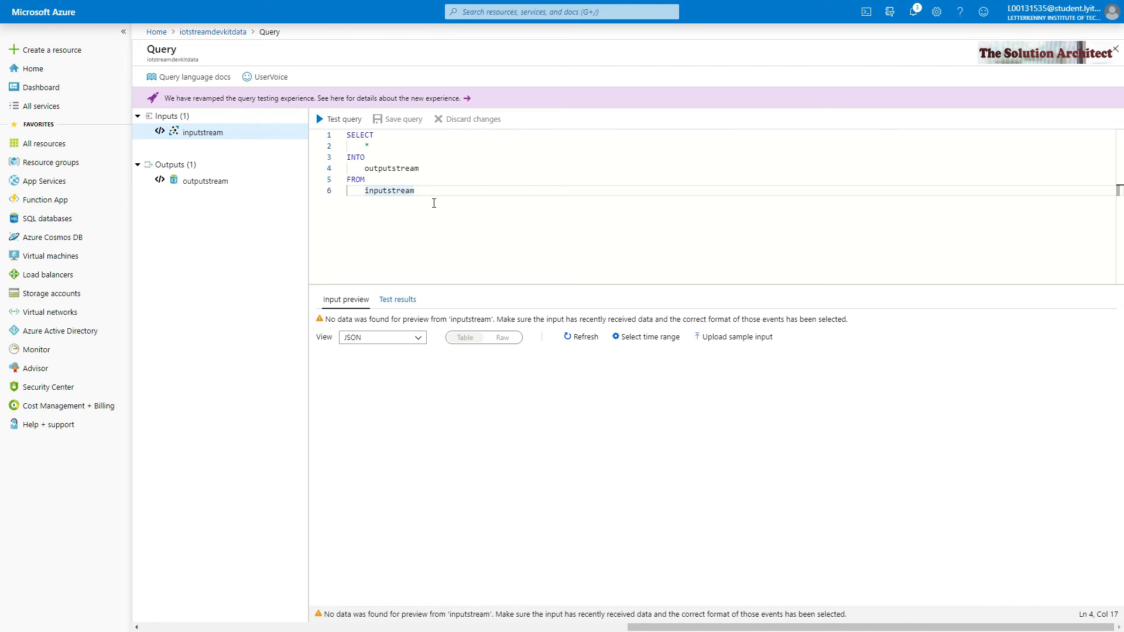
{"action": "key", "text": "Return"}
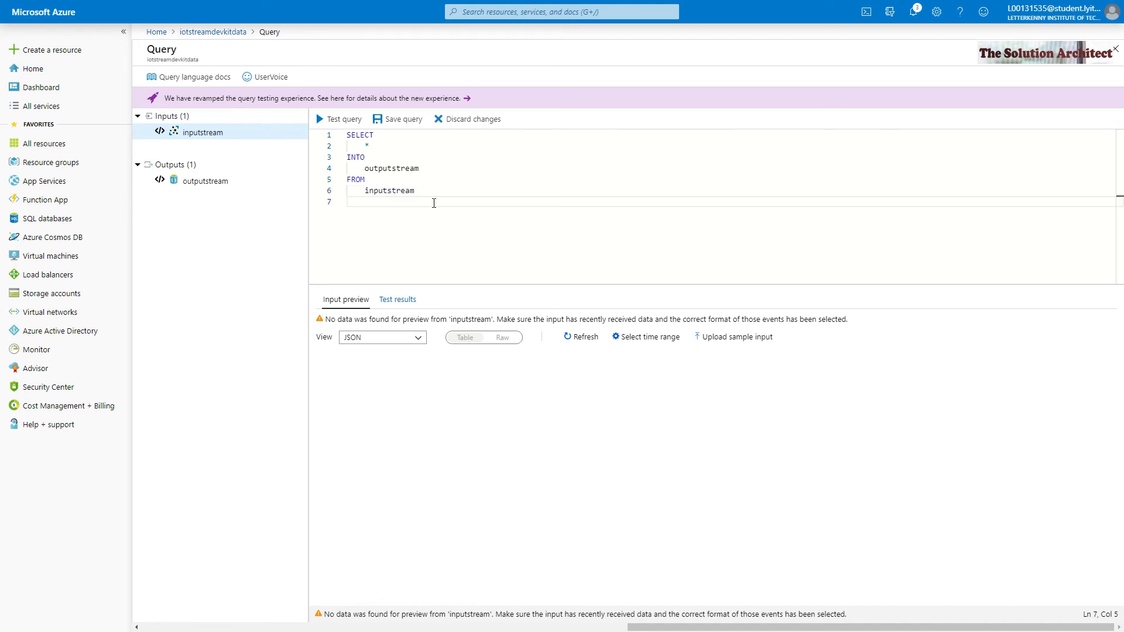
{"action": "key", "text": "BackSpace"}
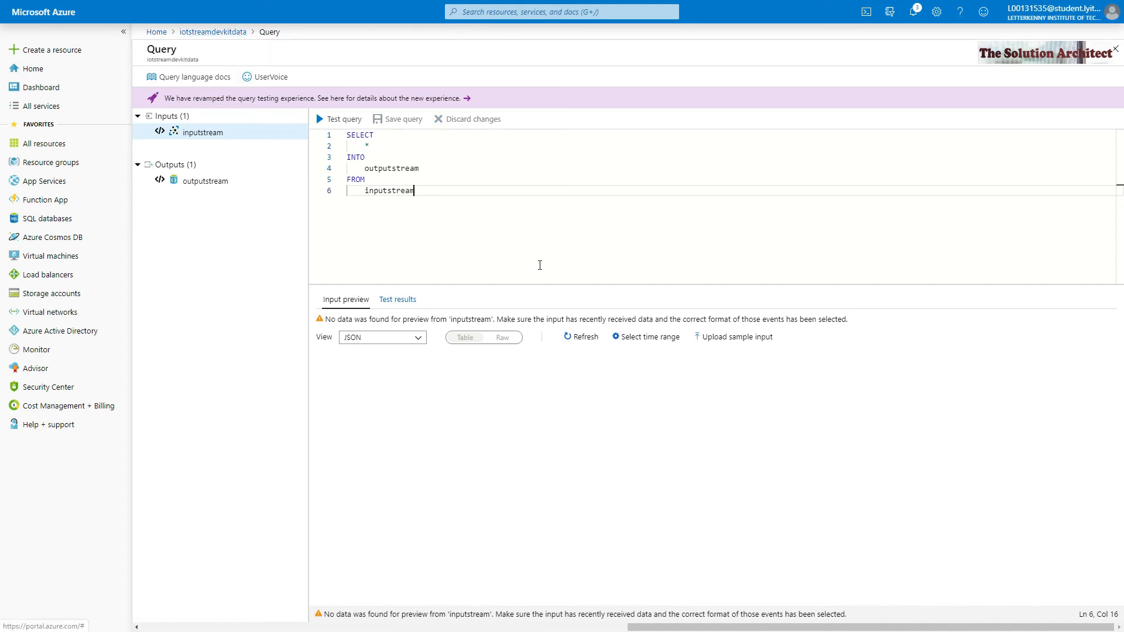
Step: Start the iotstreamdevkitdata job with the output start time Now, and refresh the inputstream preview in its query
{"action": "left_click", "coordinate": [209, 33]}
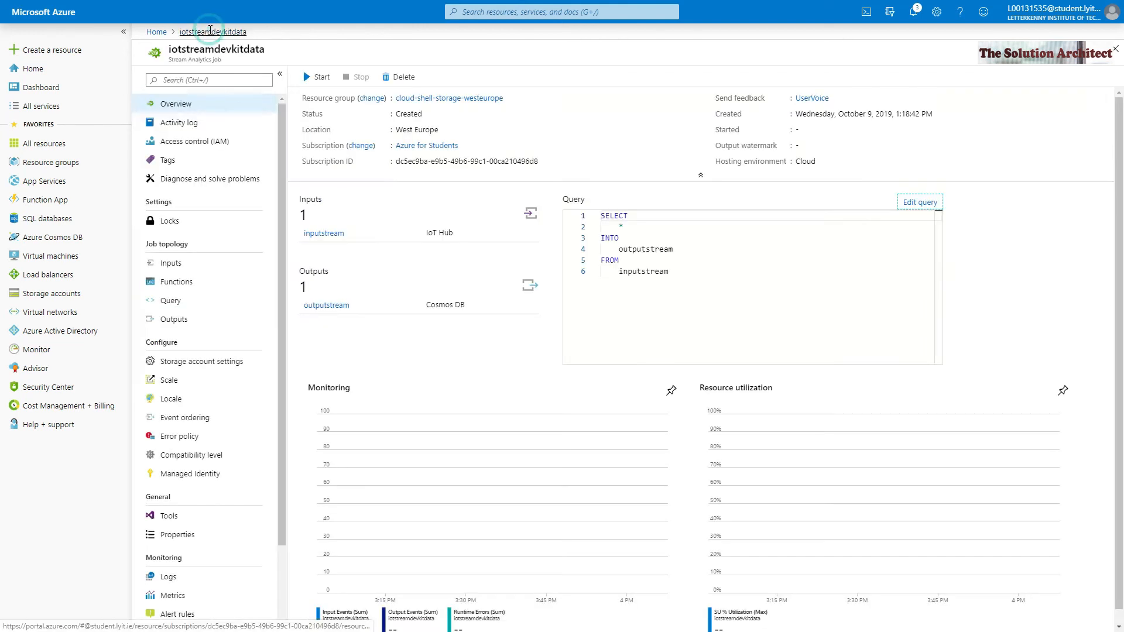
{"action": "left_click", "coordinate": [321, 81]}
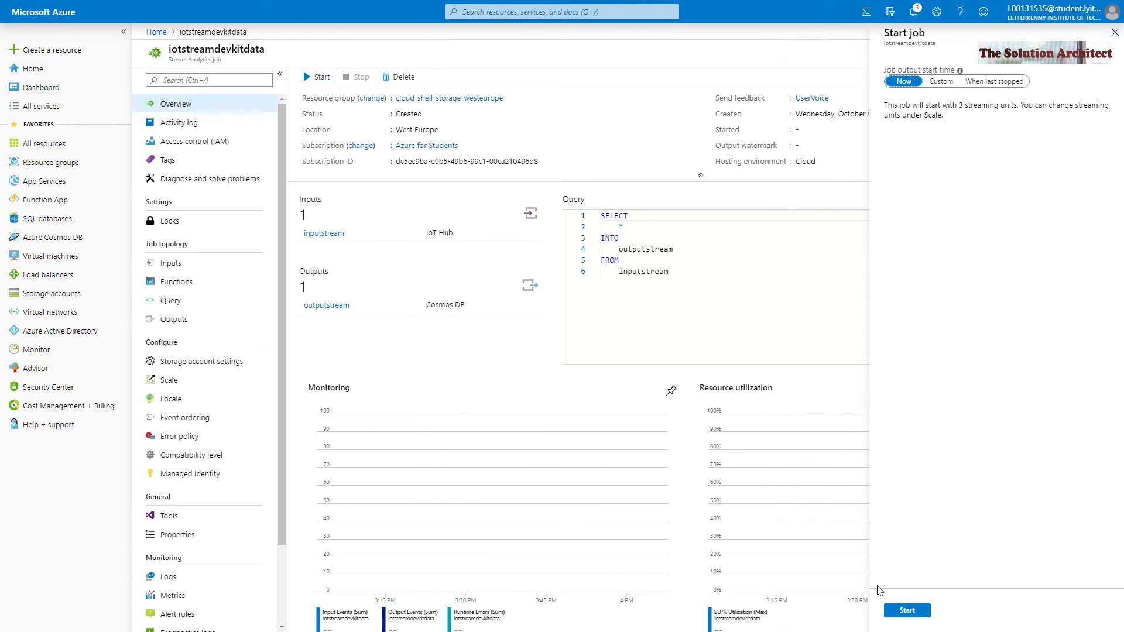
{"action": "left_click", "coordinate": [914, 612]}
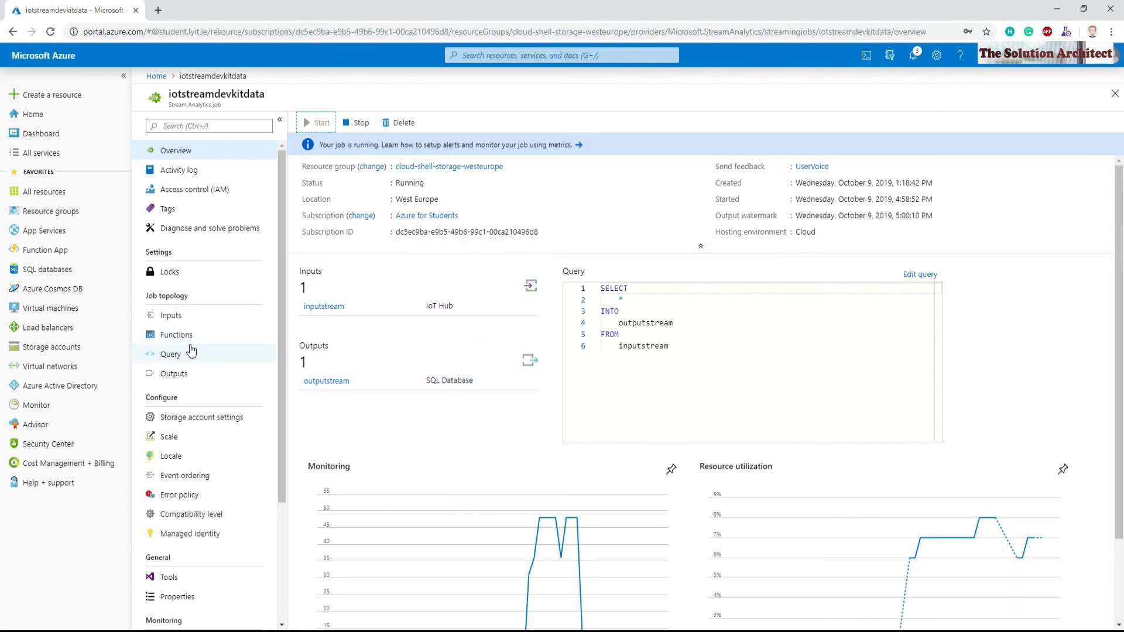
{"action": "left_click", "coordinate": [171, 355]}
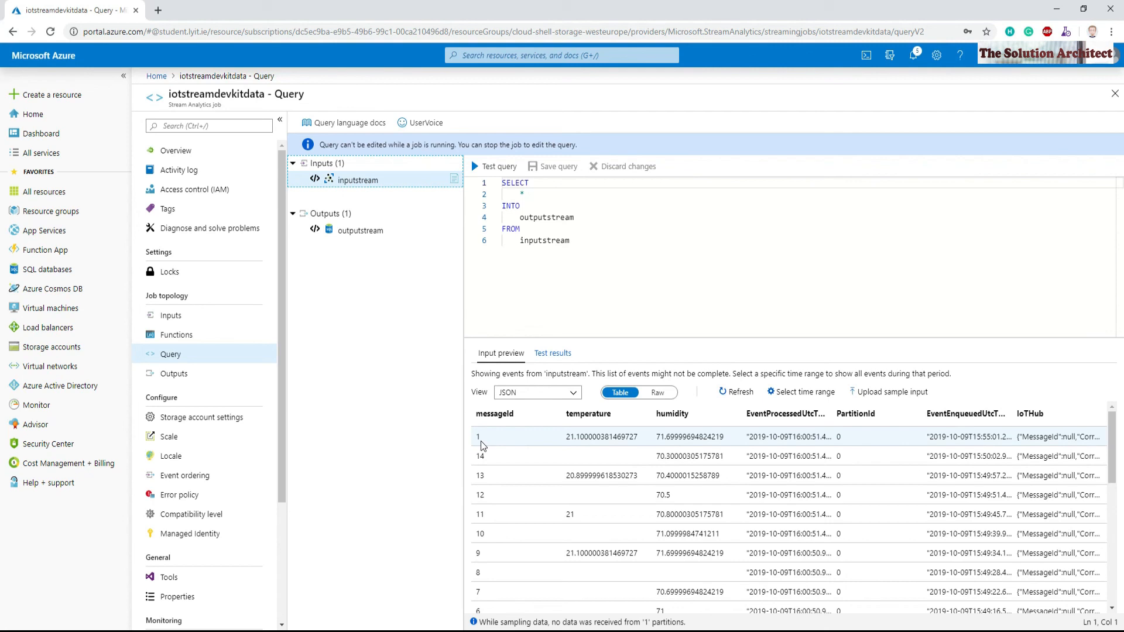
{"action": "left_click", "coordinate": [741, 393]}
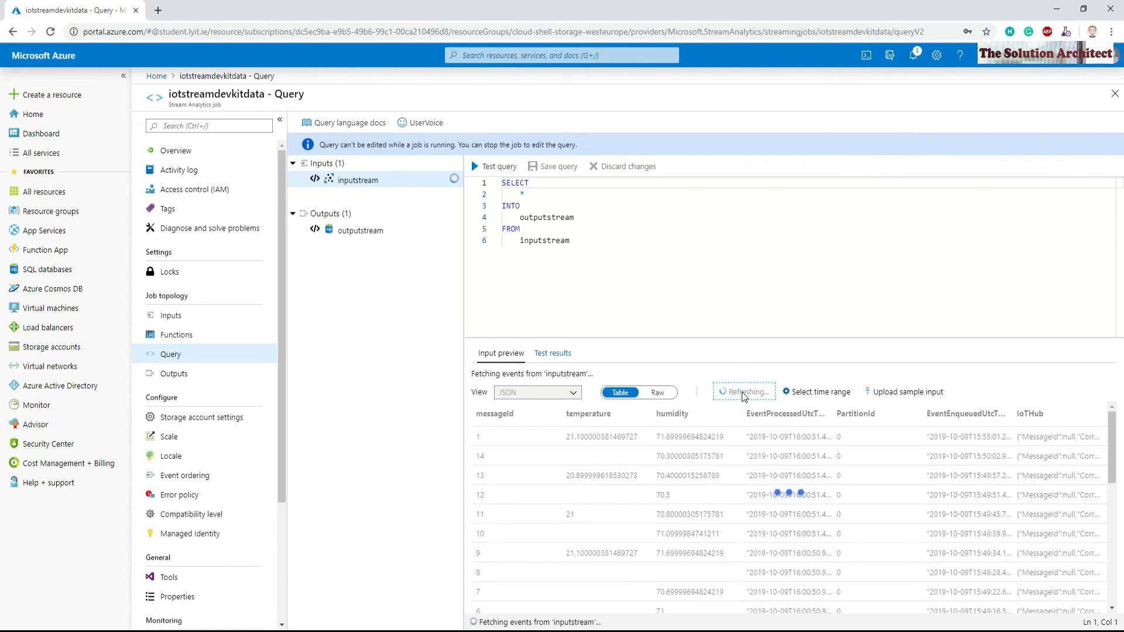
Step: Log in to the query editor of the iotdevkitdb SQL database with SQL server authentication
{"action": "left_click", "coordinate": [70, 272]}
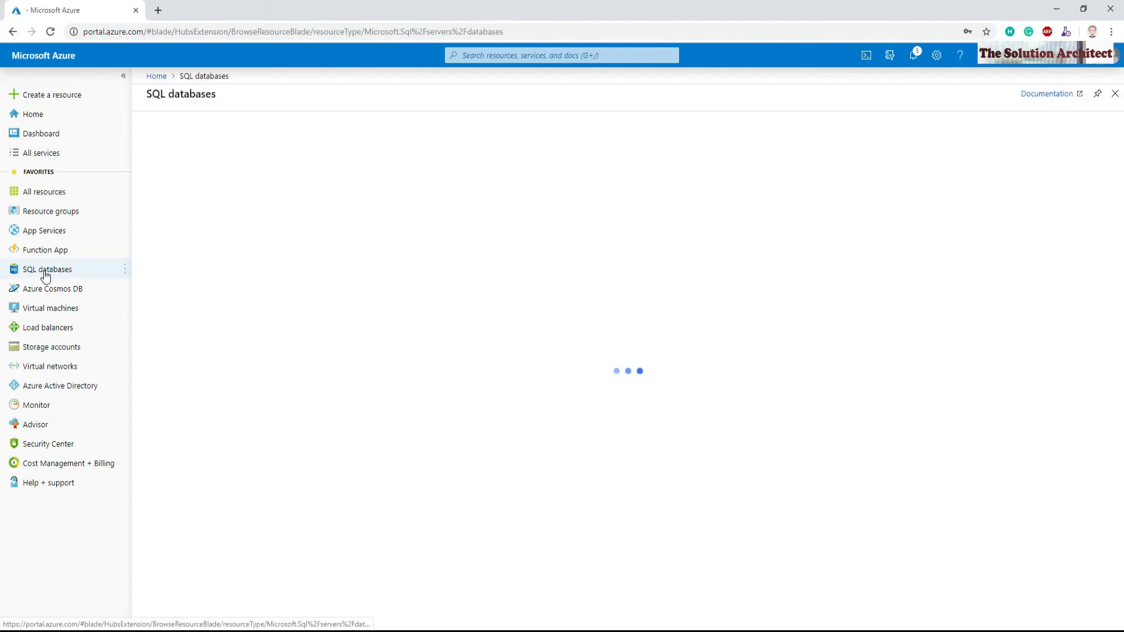
{"action": "left_click", "coordinate": [202, 289]}
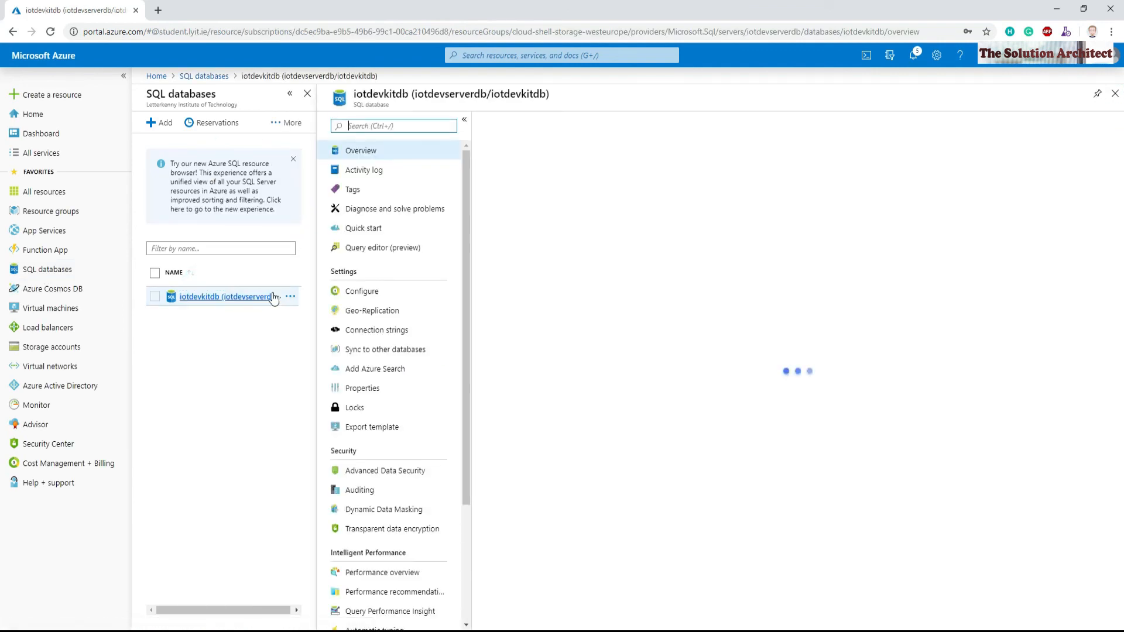
{"action": "left_click", "coordinate": [372, 249]}
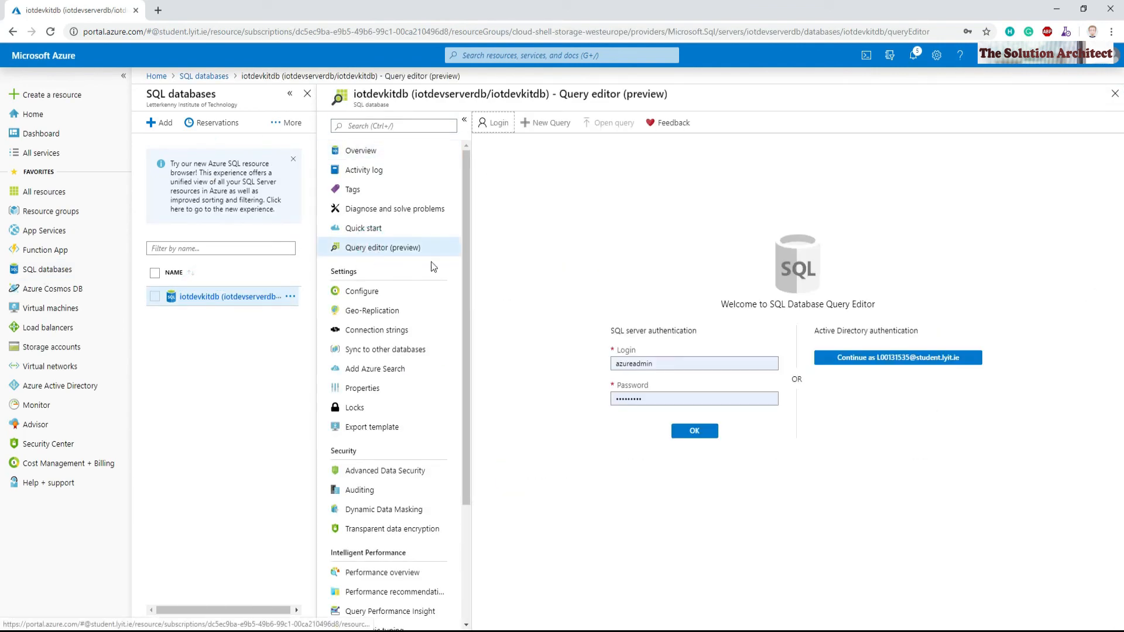
{"action": "left_click", "coordinate": [691, 438]}
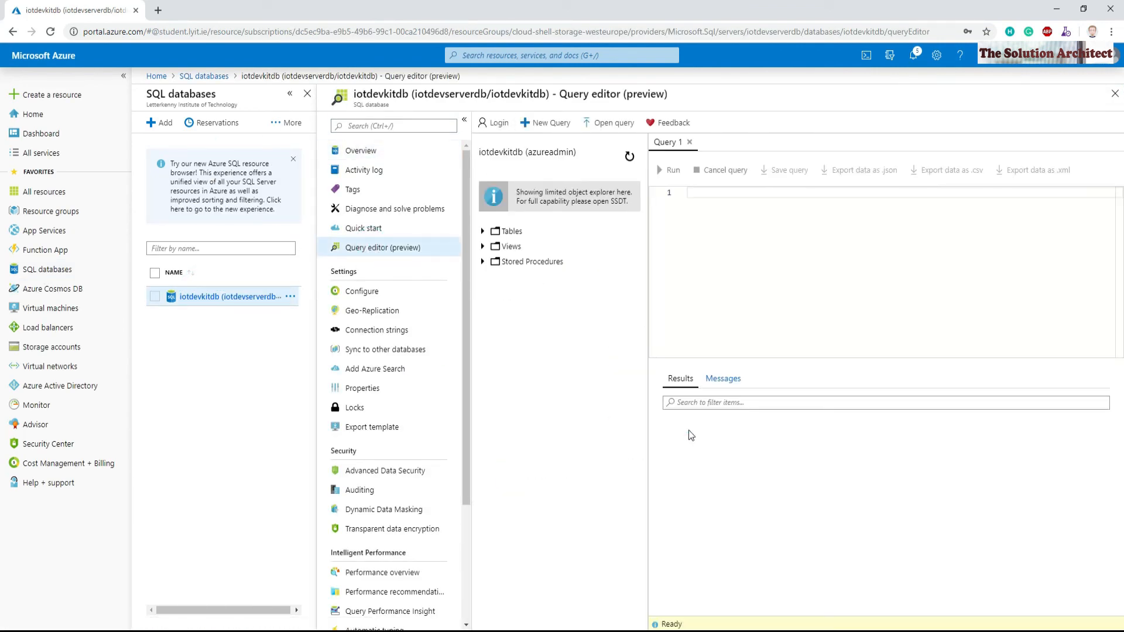
Step: Query the top 1000 rows of the dbo.iotdevkittable table
{"action": "left_click", "coordinate": [495, 232]}
{"action": "right_click", "coordinate": [521, 247]}
{"action": "left_click", "coordinate": [539, 257]}
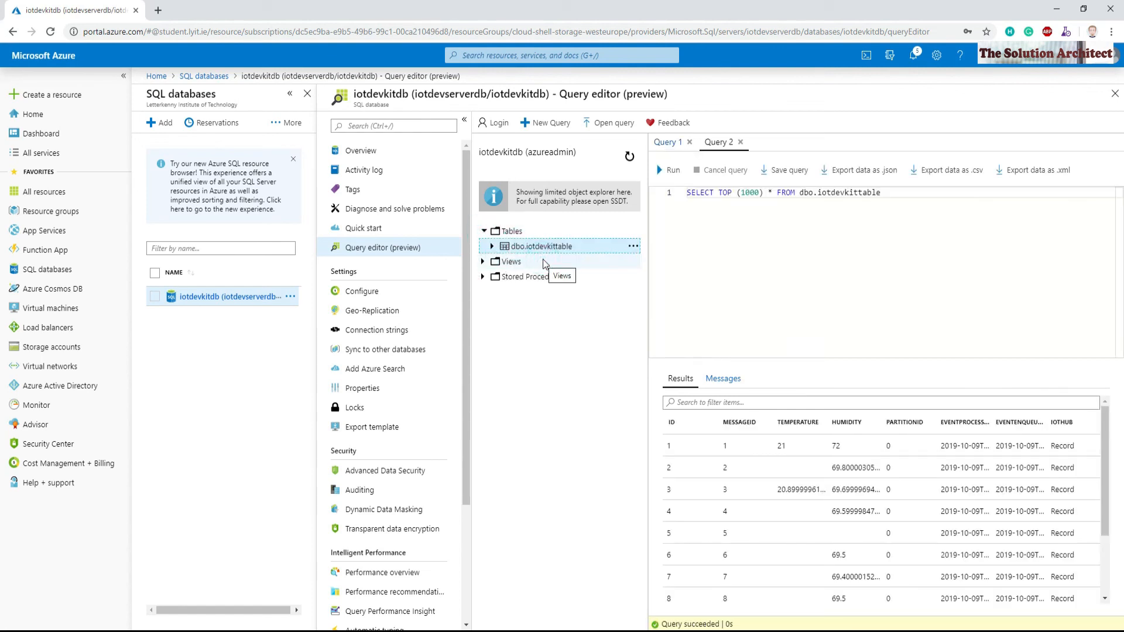